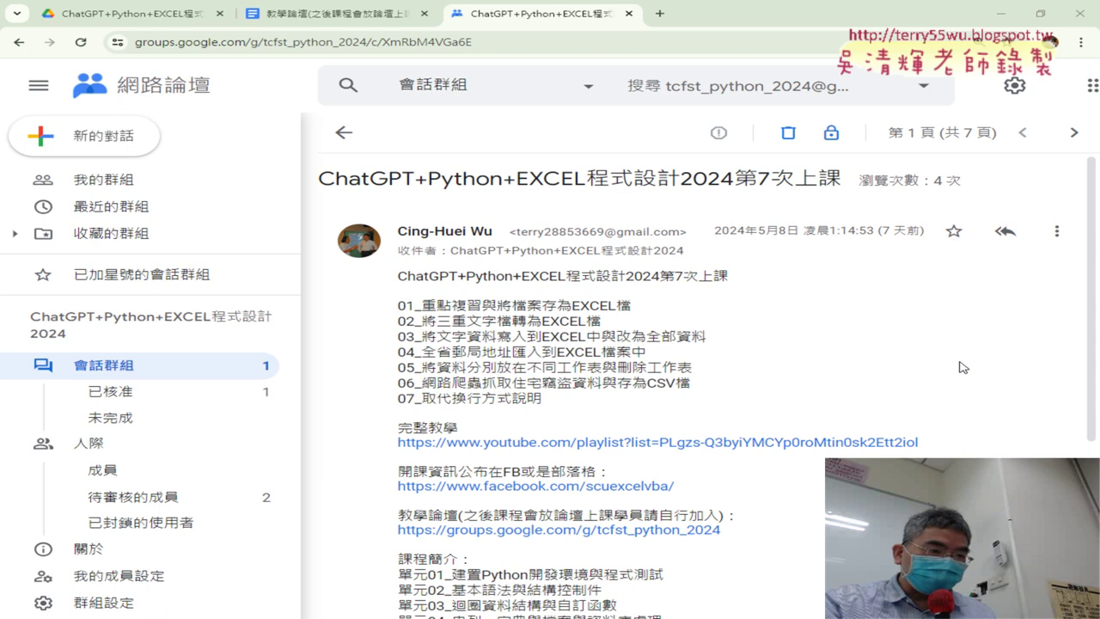
Highlight the phrase 檔案存為EXCEL檔 on topic line 01 of the seventh-class forum post.
{"action": "scroll", "coordinate": [728, 294], "scroll_direction": "down", "scroll_amount": 1}
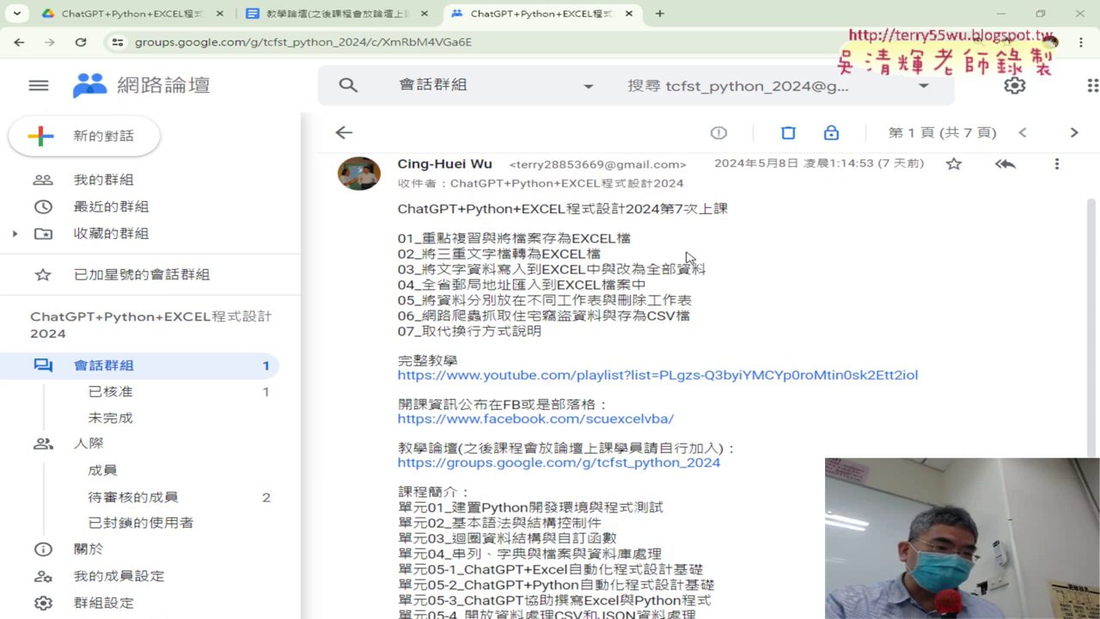
{"action": "scroll", "coordinate": [675, 260], "scroll_direction": "down", "scroll_amount": 1}
{"action": "scroll", "coordinate": [675, 260], "scroll_direction": "up", "scroll_amount": 1}
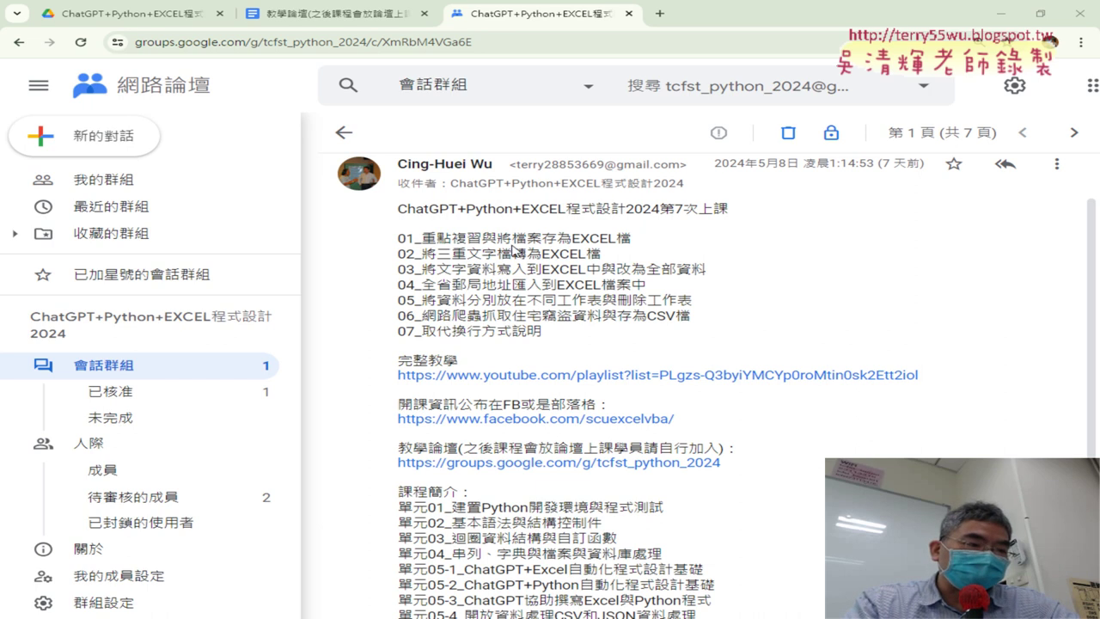
{"action": "left_click_drag", "start_coordinate": [512, 239], "coordinate": [631, 238]}
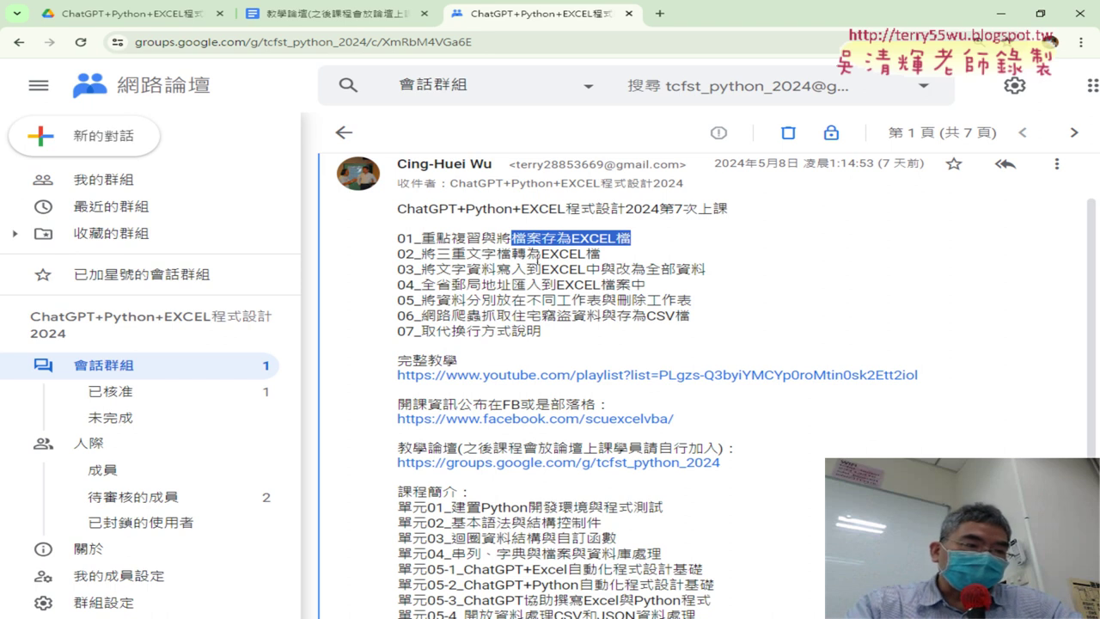
Select EXCEL檔 on topic line 02, 將三重文字檔轉為EXCEL檔.
{"action": "left_click_drag", "start_coordinate": [541, 253], "coordinate": [601, 255]}
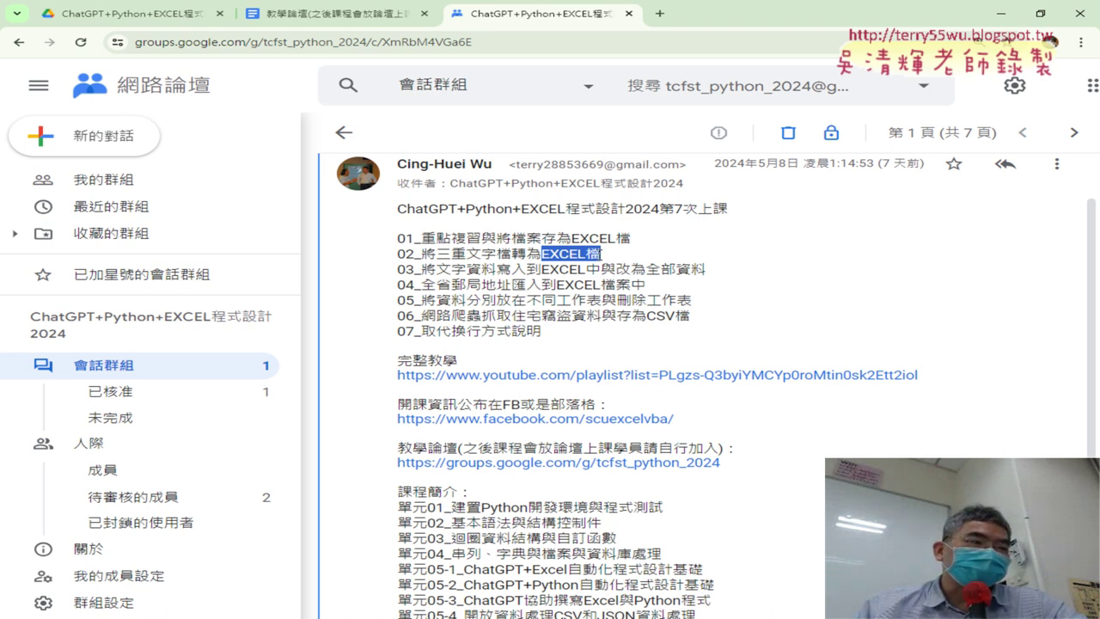
In Drive, open _雲端白板 and then the 05_串列、字典與檔案與資料庫處理 lesson document.
{"action": "left_click", "coordinate": [147, 14]}
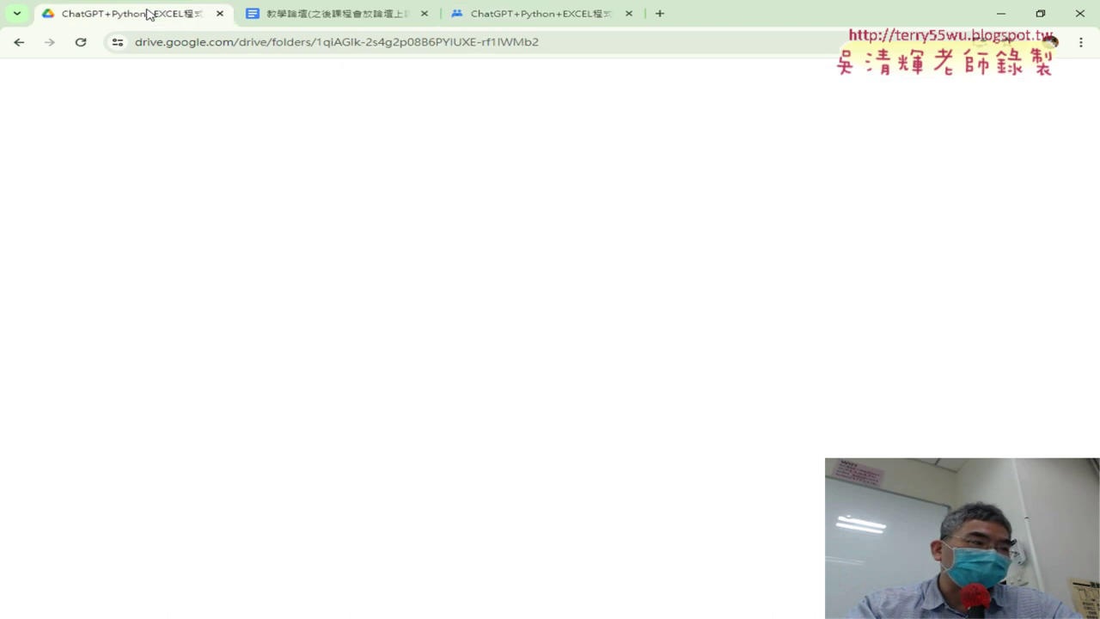
{"action": "double_click", "coordinate": [386, 242]}
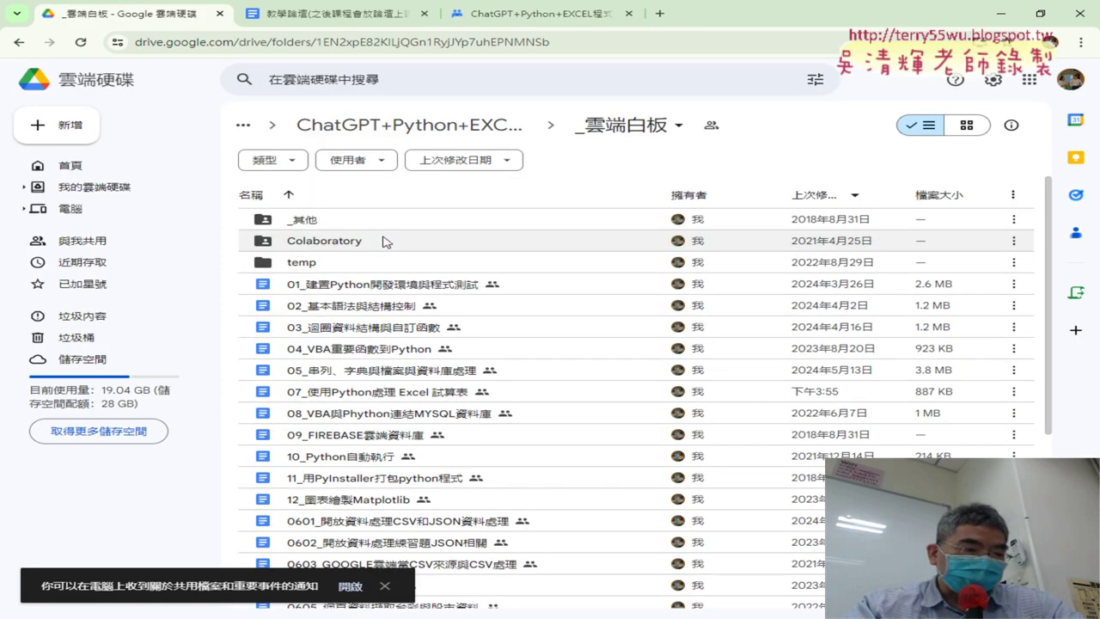
{"action": "left_click", "coordinate": [409, 377]}
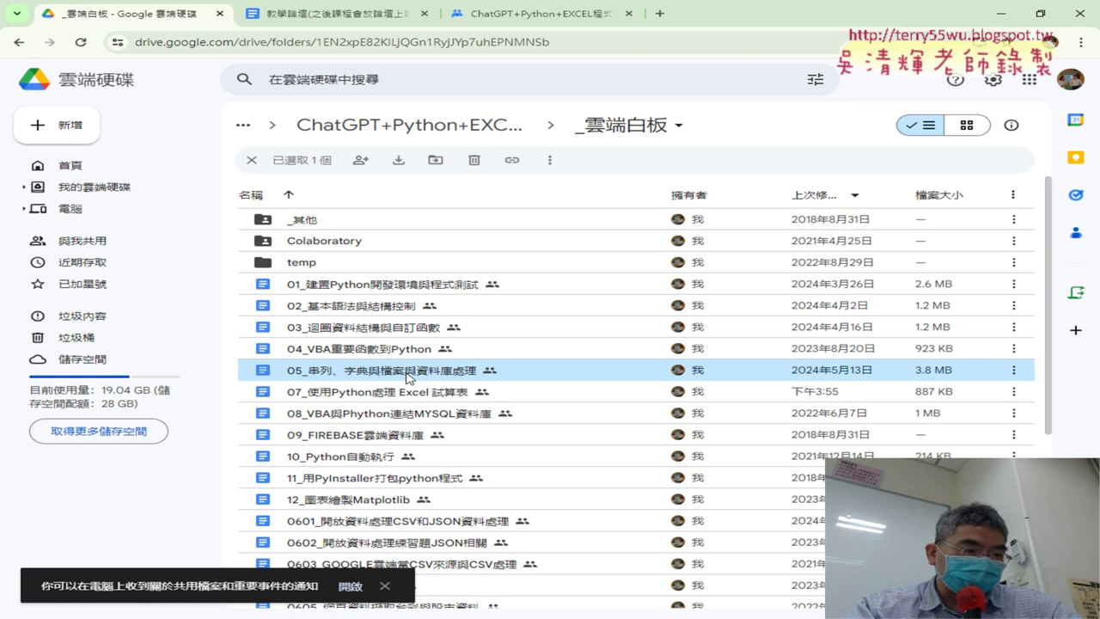
{"action": "double_click", "coordinate": [409, 378]}
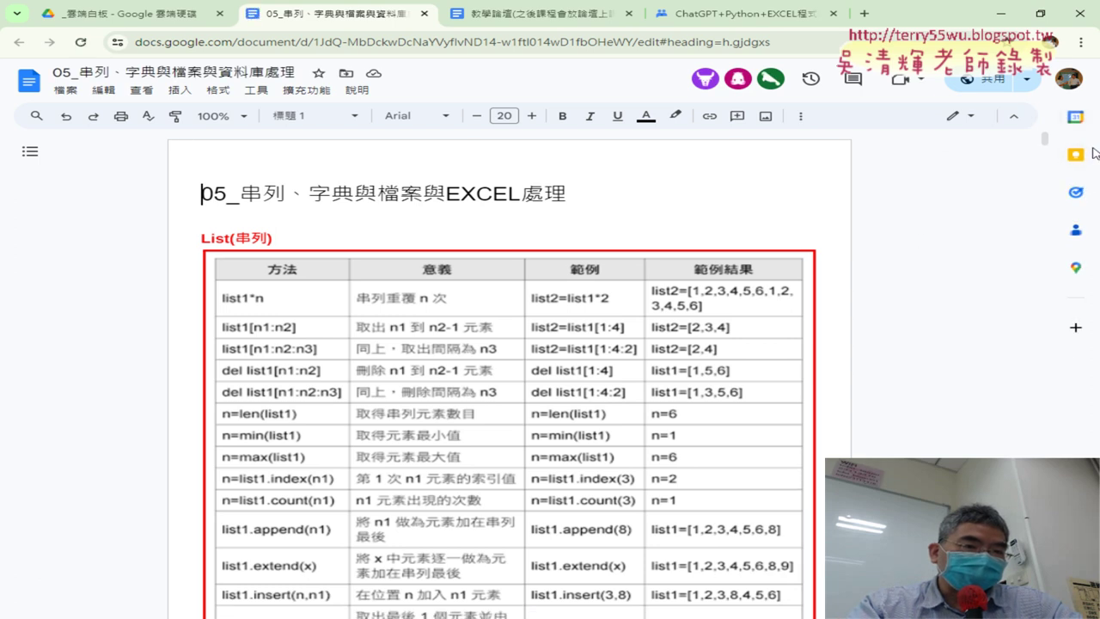
Return to the Google Groups seventh-class course post.
{"action": "left_click", "coordinate": [719, 16]}
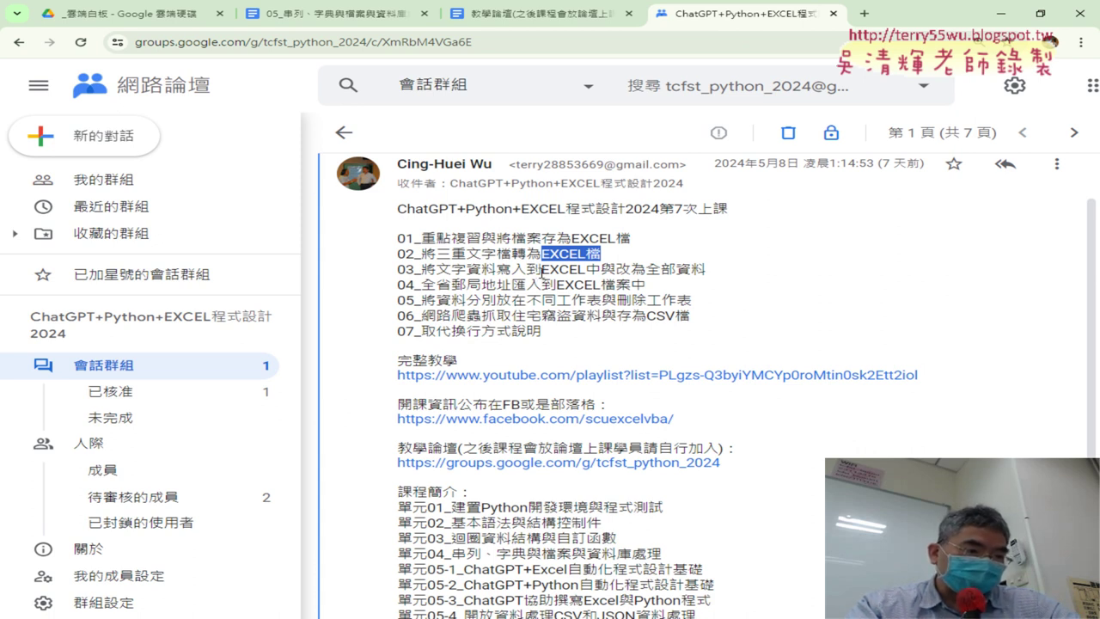
Highlight the EXCEL part of topic 03 and the 網路爬蟲 and 存為CSV檔 phrases in topic 06.
{"action": "left_click_drag", "start_coordinate": [539, 270], "coordinate": [727, 273]}
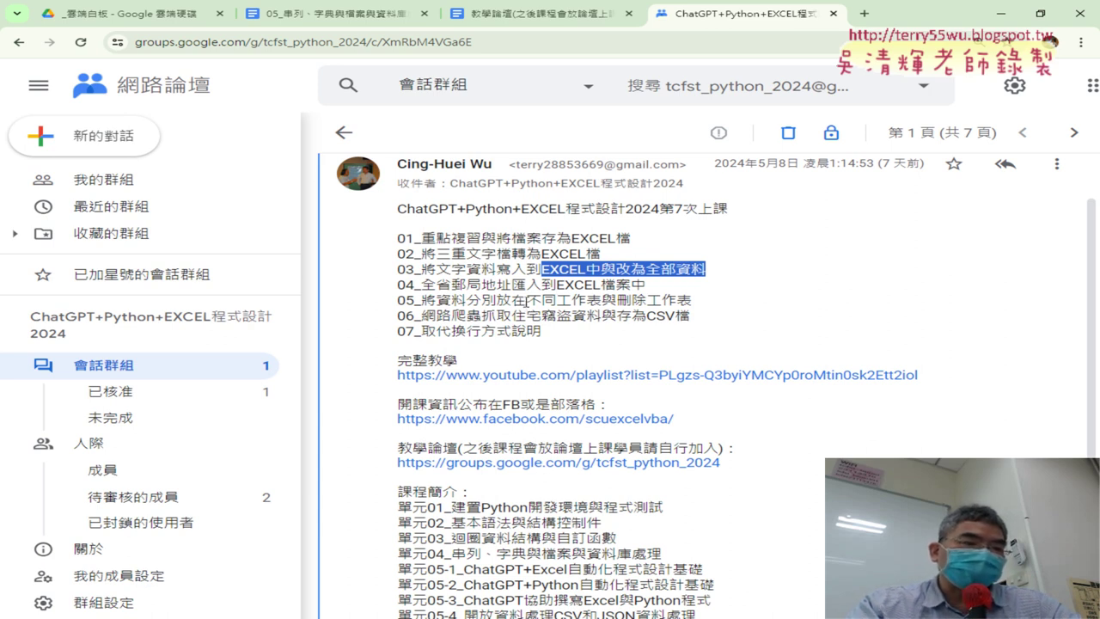
{"action": "left_click_drag", "start_coordinate": [421, 316], "coordinate": [481, 316]}
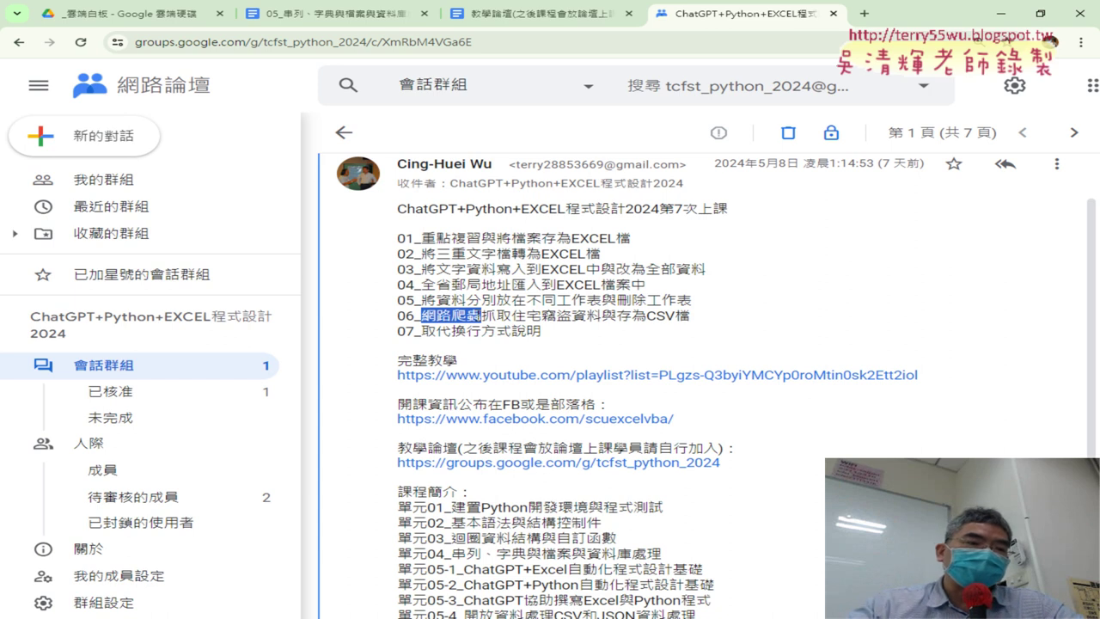
{"action": "left_click_drag", "start_coordinate": [617, 316], "coordinate": [691, 318]}
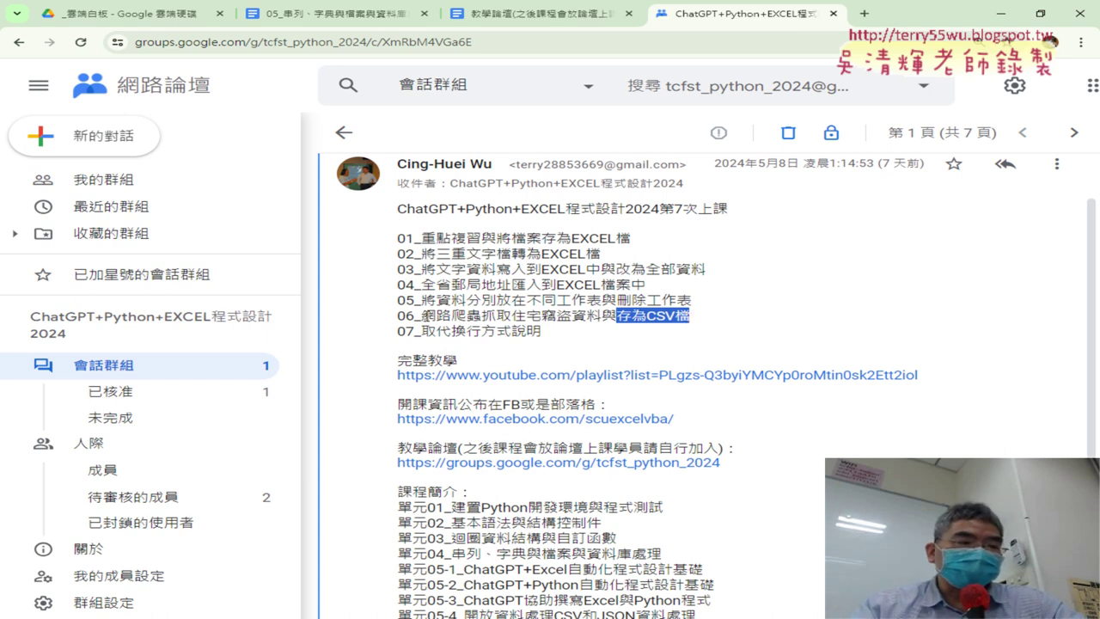
{"action": "left_click_drag", "start_coordinate": [421, 315], "coordinate": [481, 316]}
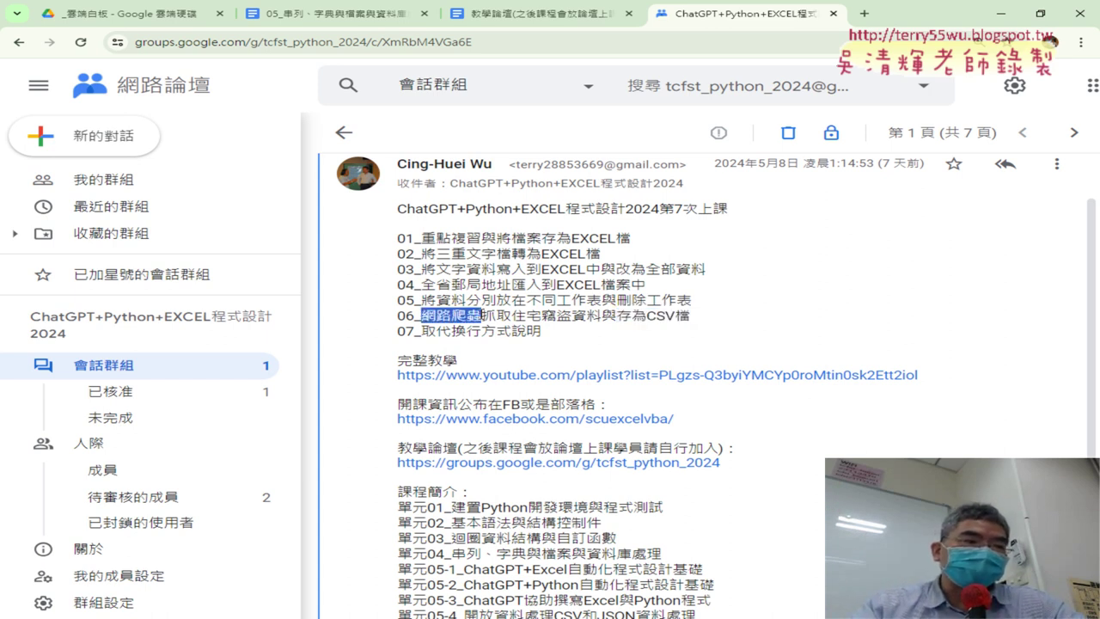
Open the 0601_開放資料處理CSV和JSON資料處理 lesson document from the Drive folder.
{"action": "left_click", "coordinate": [129, 13]}
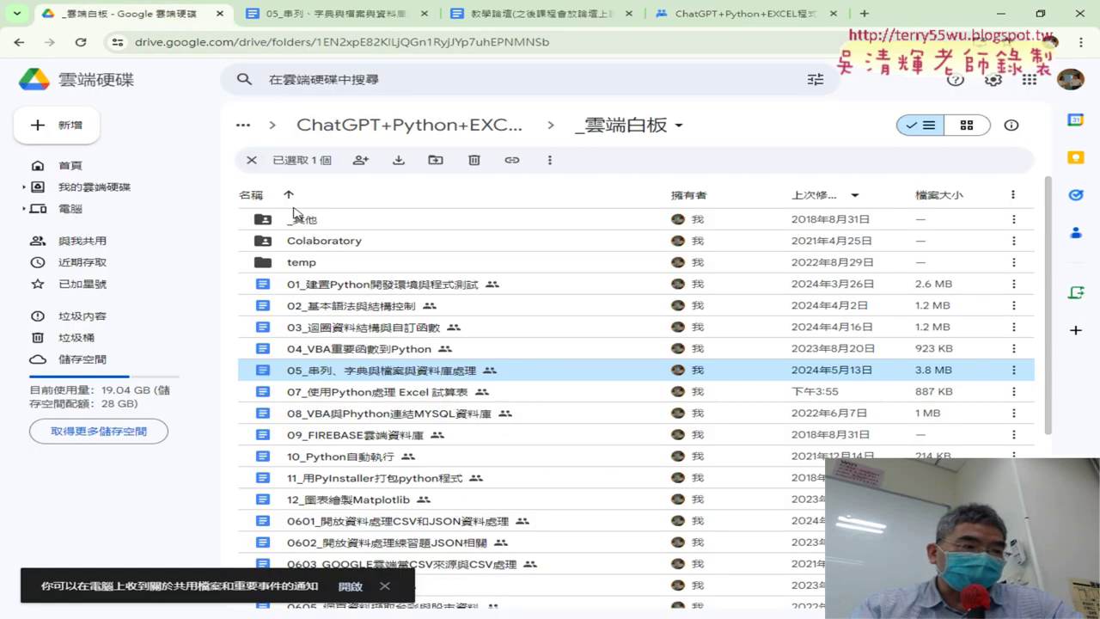
{"action": "scroll", "coordinate": [344, 275], "scroll_direction": "down", "scroll_amount": 3}
{"action": "left_click", "coordinate": [384, 318]}
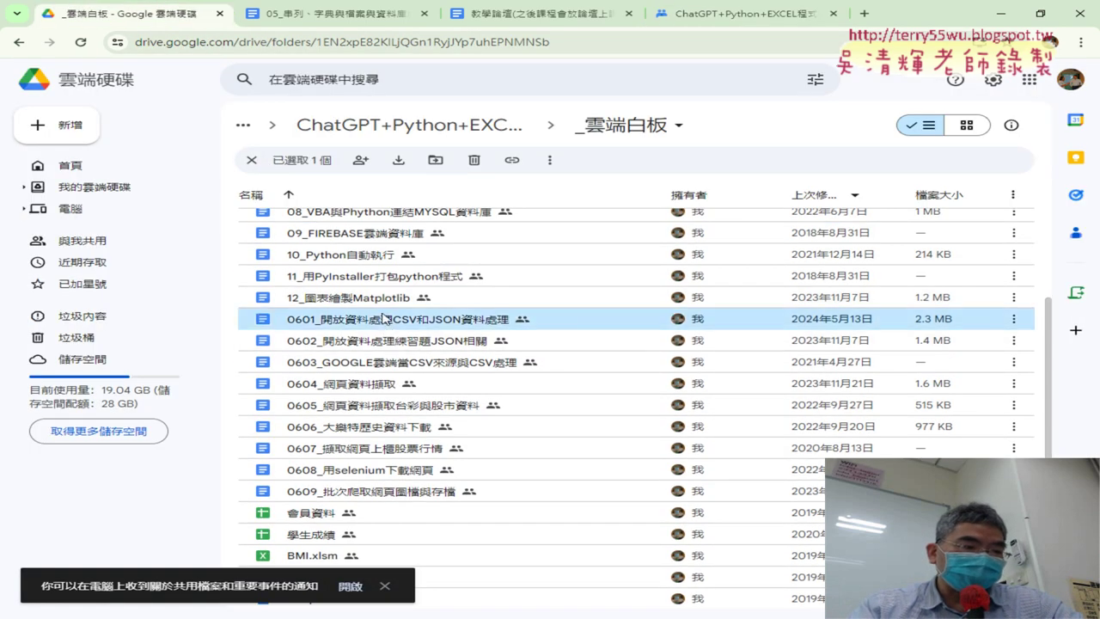
{"action": "double_click", "coordinate": [383, 318]}
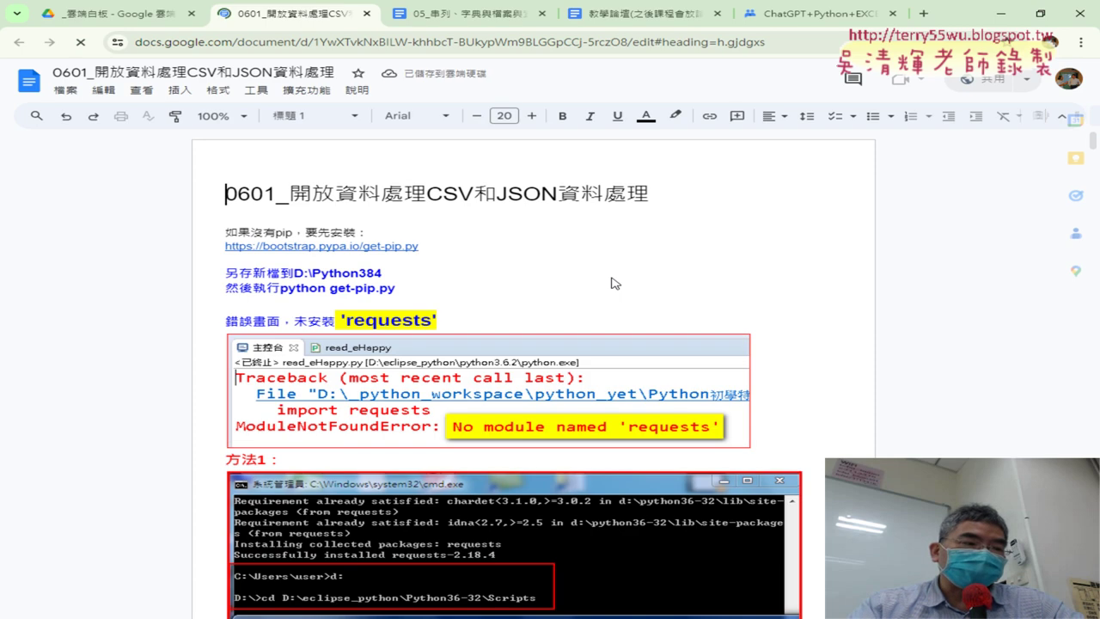
Highlight 'requests' in the error heading, then follow the data.gov.tw/dataset/130312 link to the burglary dataset.
{"action": "scroll", "coordinate": [516, 250], "scroll_direction": "down", "scroll_amount": 3}
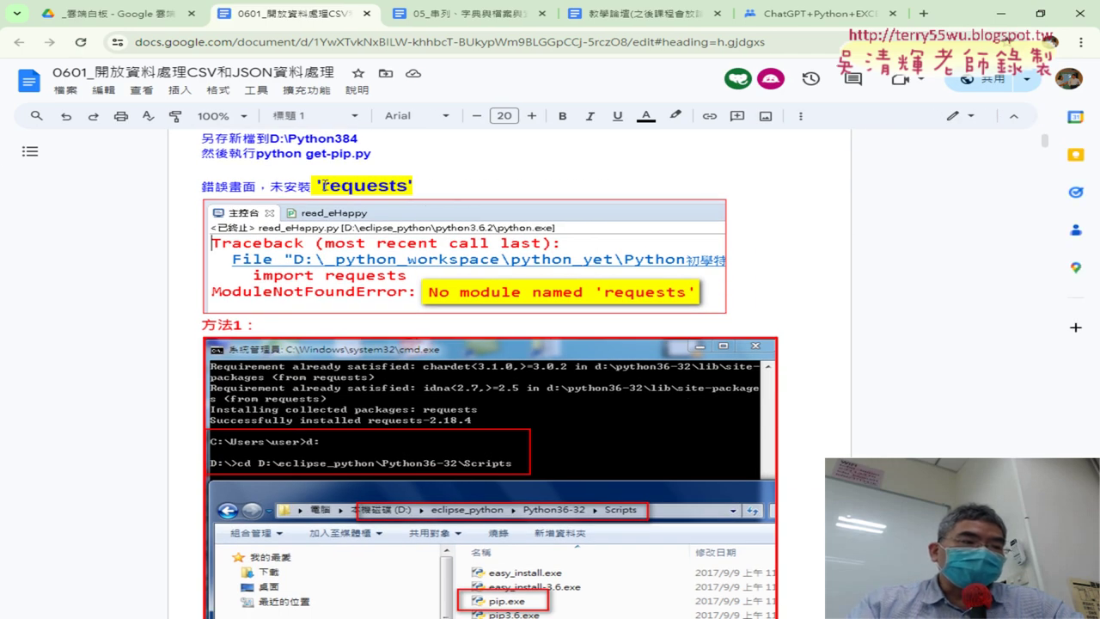
{"action": "left_click_drag", "start_coordinate": [320, 186], "coordinate": [411, 188]}
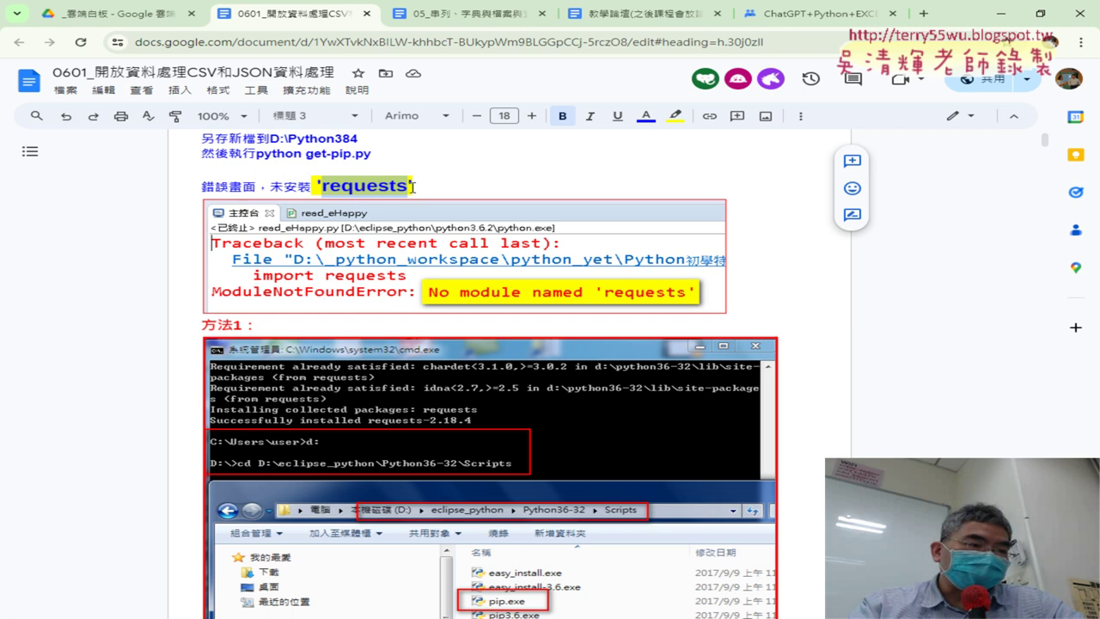
{"action": "scroll", "coordinate": [799, 226], "scroll_direction": "down", "scroll_amount": 1}
{"action": "scroll", "coordinate": [799, 226], "scroll_direction": "down", "scroll_amount": 3}
{"action": "scroll", "coordinate": [798, 226], "scroll_direction": "down", "scroll_amount": 3}
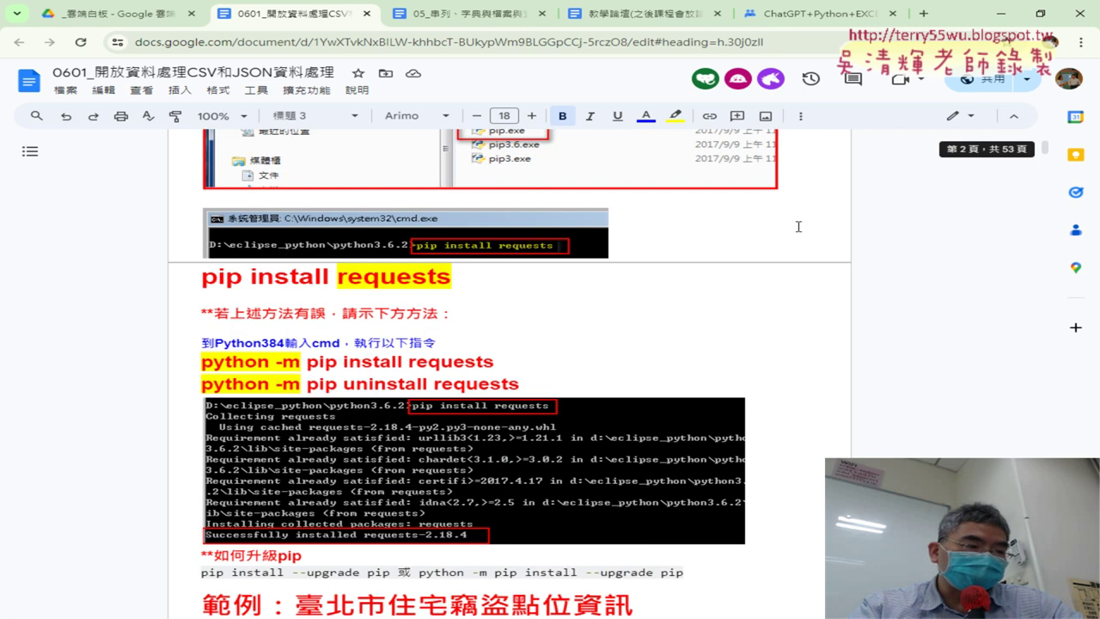
{"action": "scroll", "coordinate": [798, 226], "scroll_direction": "down", "scroll_amount": 1}
{"action": "scroll", "coordinate": [799, 226], "scroll_direction": "down", "scroll_amount": 2}
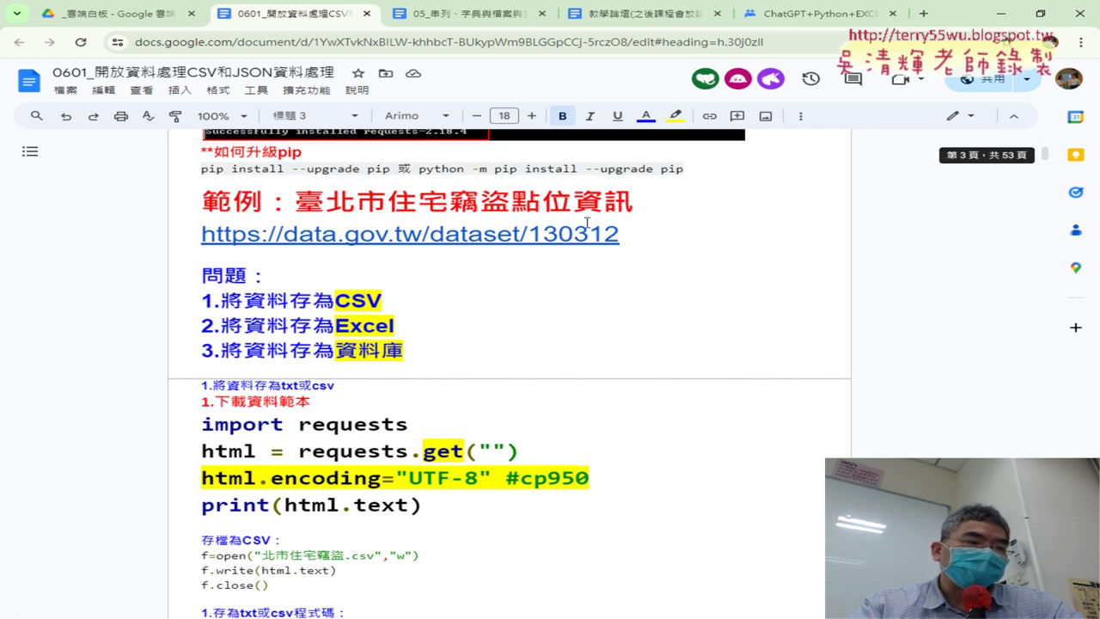
{"action": "left_click", "coordinate": [425, 238]}
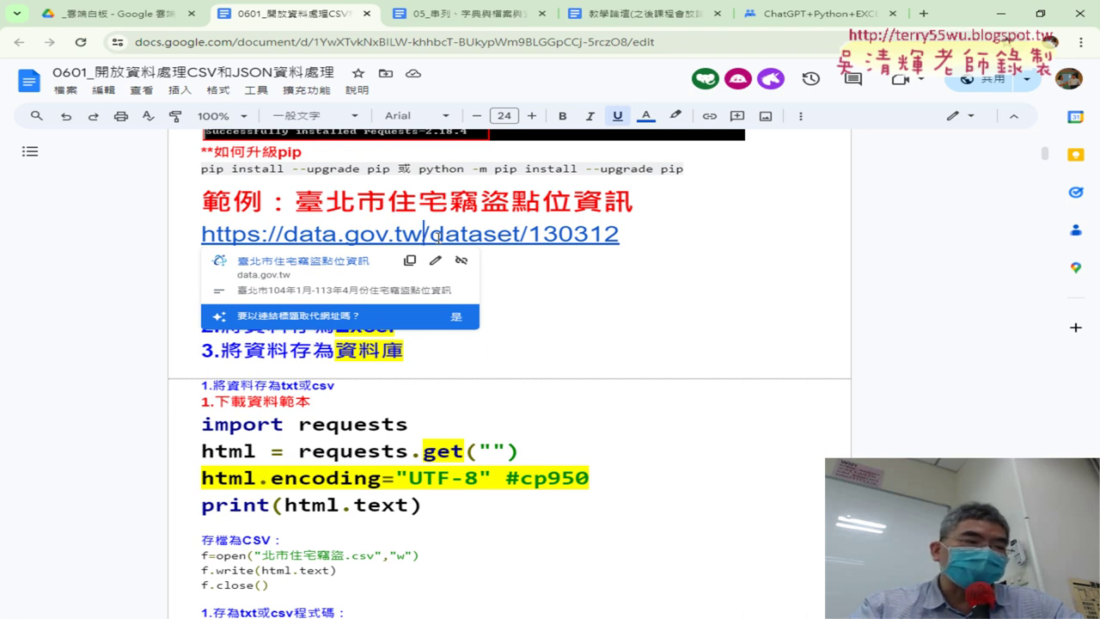
{"action": "left_click", "coordinate": [328, 267]}
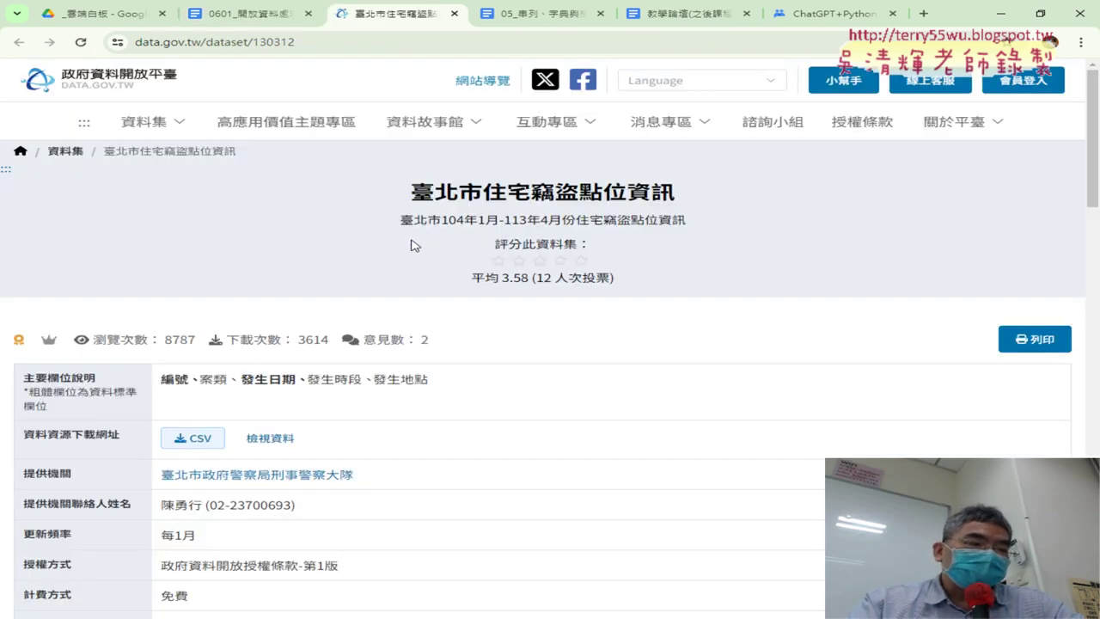
Browse the full data.gov.tw dataset list, then return to 臺北市住宅竊盜點位資訊 and select its title.
{"action": "scroll", "coordinate": [411, 246], "scroll_direction": "down", "scroll_amount": 1}
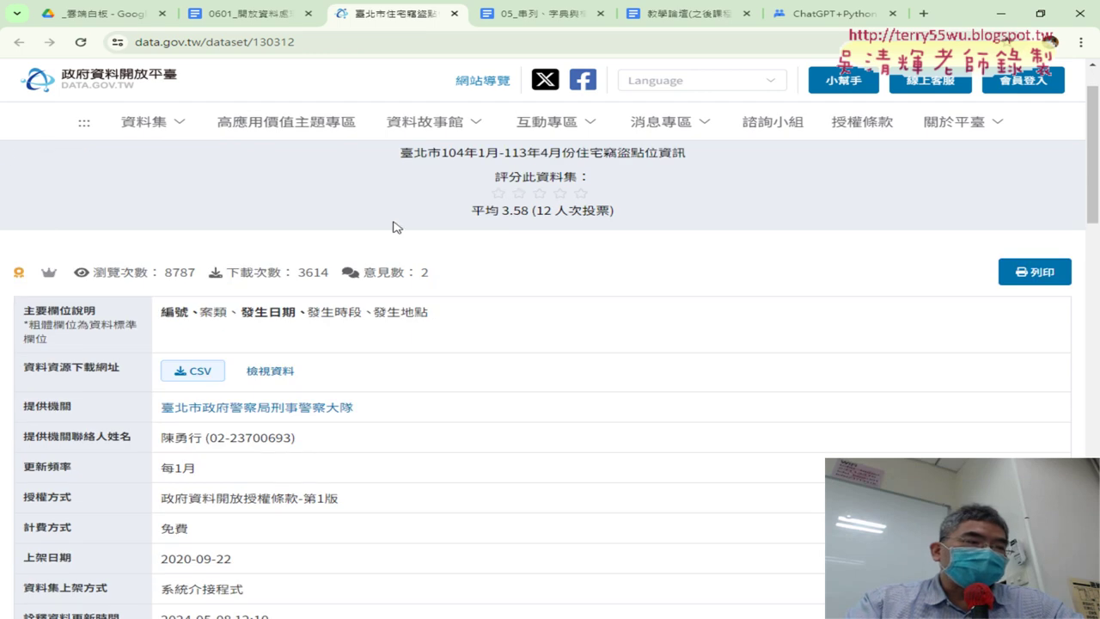
{"action": "scroll", "coordinate": [386, 219], "scroll_direction": "up", "scroll_amount": 1}
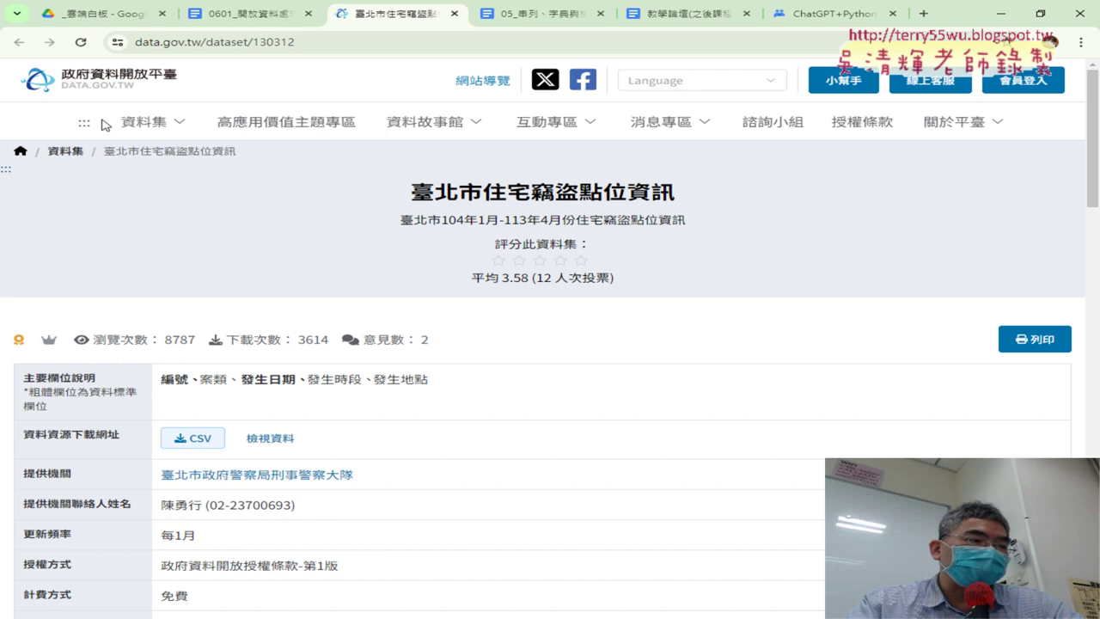
{"action": "left_click", "coordinate": [137, 121]}
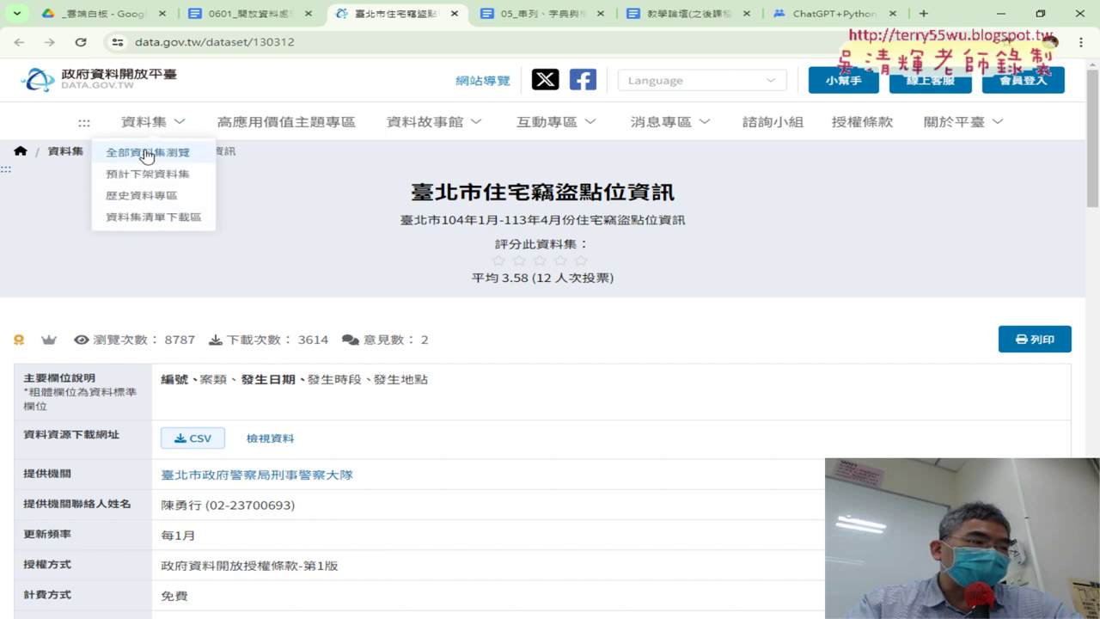
{"action": "left_click", "coordinate": [147, 153]}
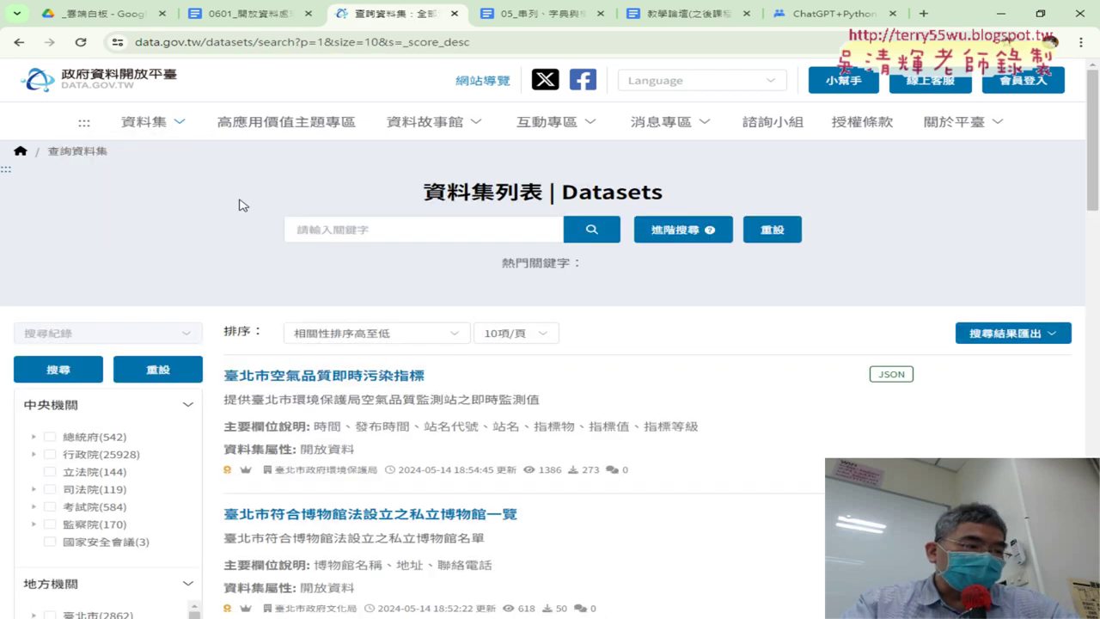
{"action": "scroll", "coordinate": [239, 205], "scroll_direction": "down", "scroll_amount": 3}
{"action": "scroll", "coordinate": [239, 205], "scroll_direction": "down", "scroll_amount": 3}
{"action": "scroll", "coordinate": [239, 204], "scroll_direction": "down", "scroll_amount": 3}
{"action": "scroll", "coordinate": [239, 204], "scroll_direction": "down", "scroll_amount": 3}
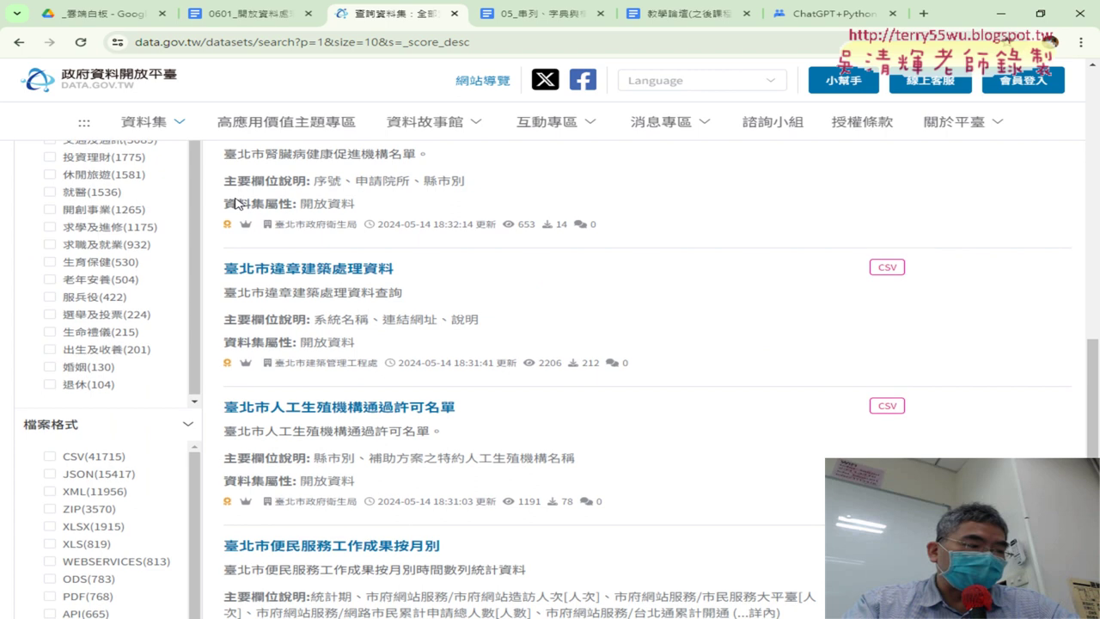
{"action": "scroll", "coordinate": [239, 204], "scroll_direction": "down", "scroll_amount": 3}
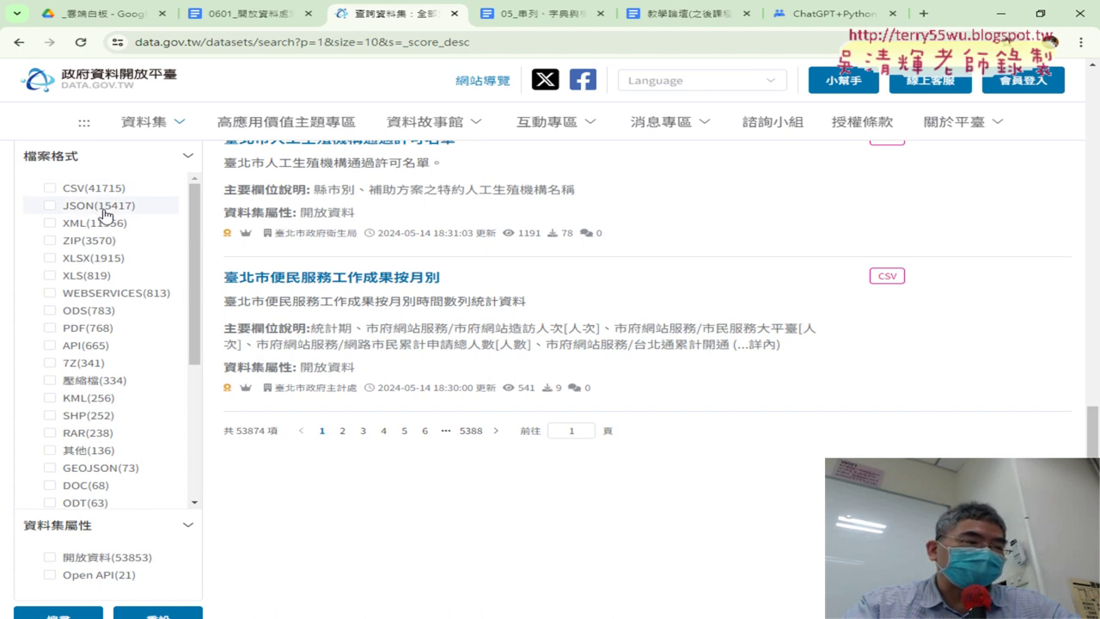
{"action": "left_click", "coordinate": [20, 45]}
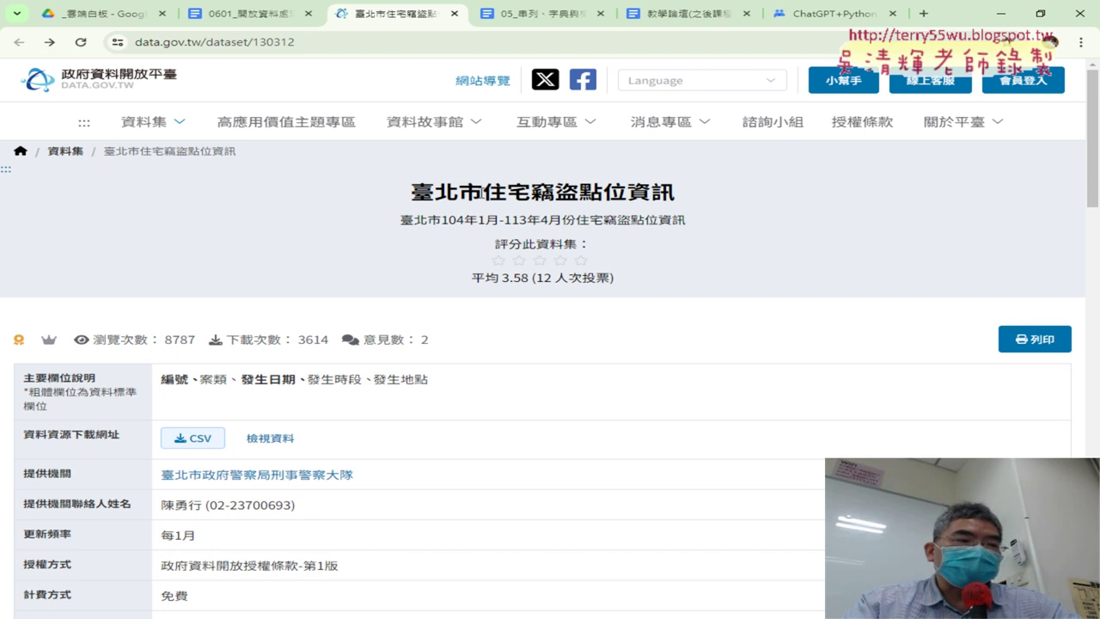
{"action": "left_click_drag", "start_coordinate": [411, 190], "coordinate": [671, 194]}
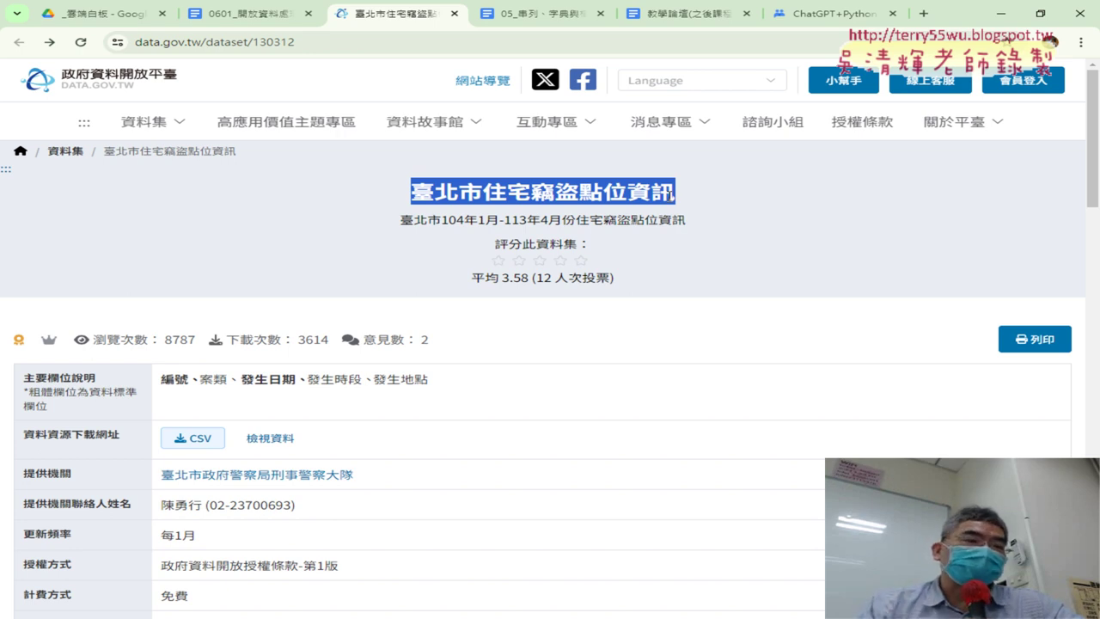
{"action": "left_click", "coordinate": [268, 440]}
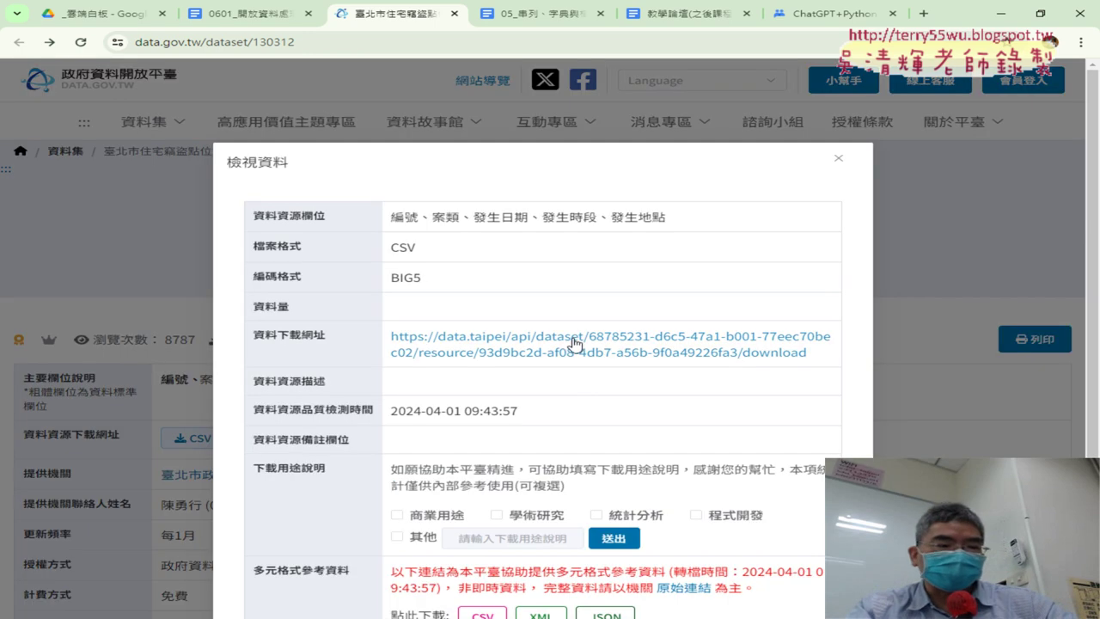
{"action": "left_click", "coordinate": [839, 158]}
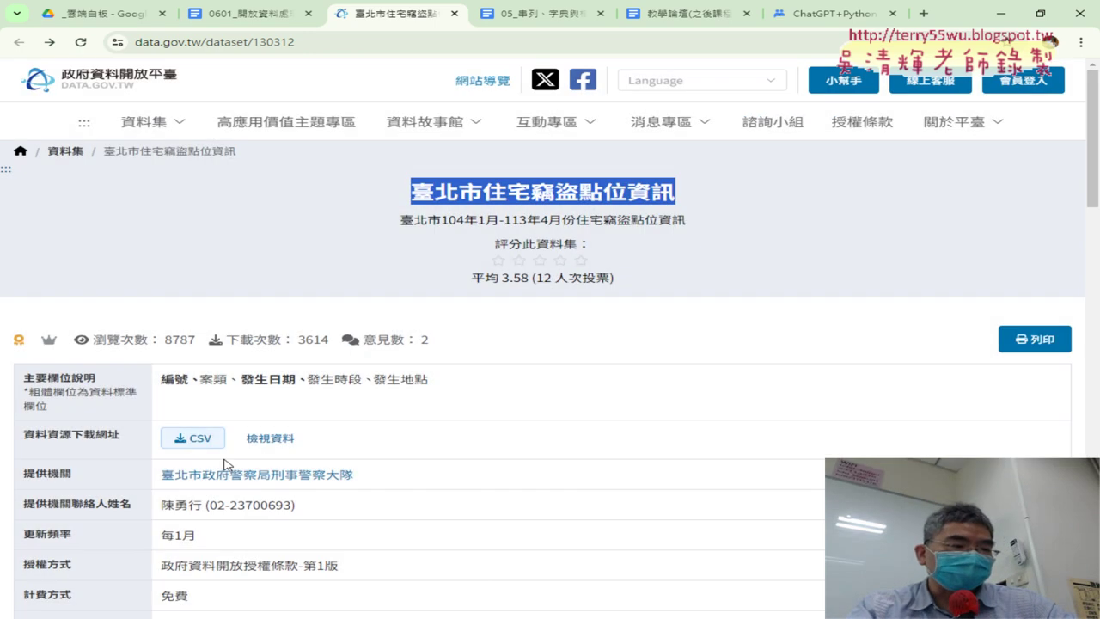
Download the burglary CSV, check its BIG5 encoding, and maximize the Excel window showing it.
{"action": "left_click", "coordinate": [184, 442]}
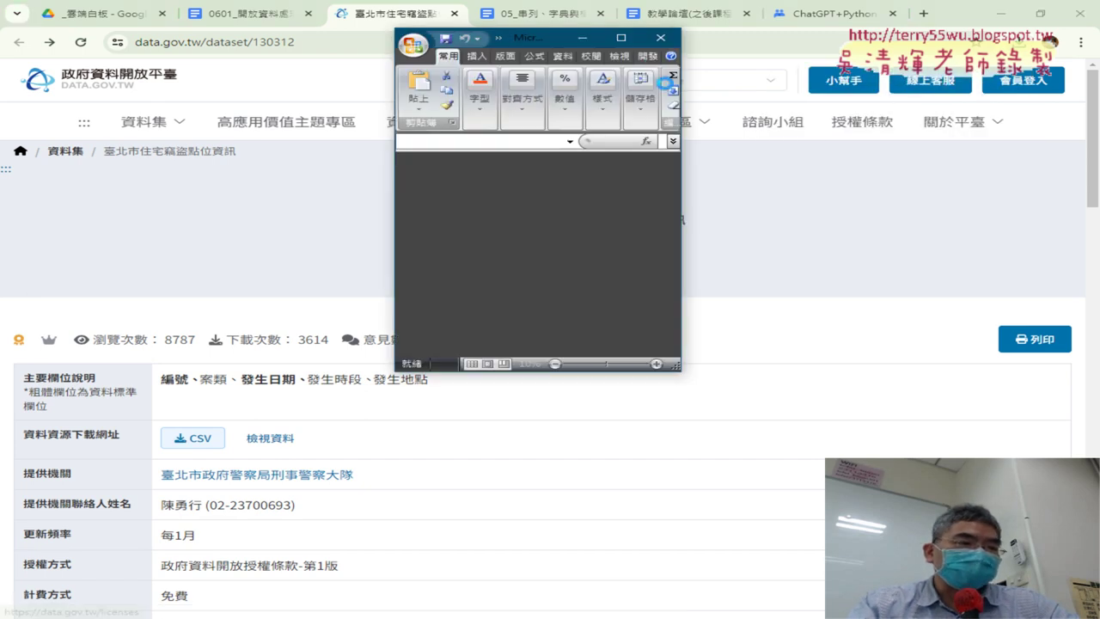
{"action": "left_click", "coordinate": [267, 437]}
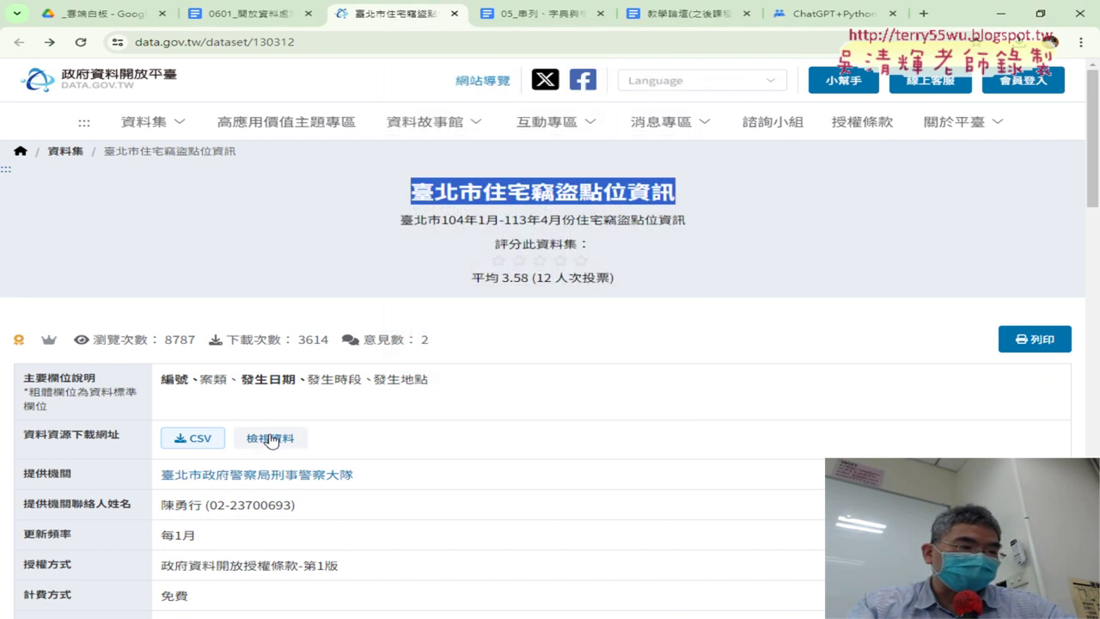
{"action": "left_click_drag", "start_coordinate": [419, 279], "coordinate": [388, 279]}
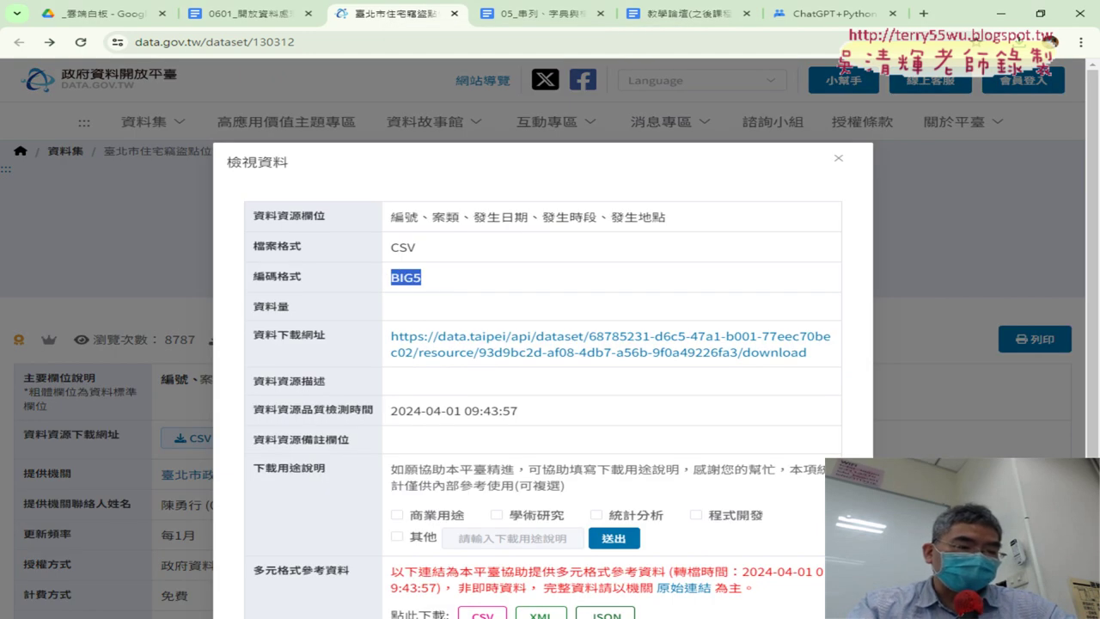
{"action": "key", "text": "alt+Tab"}
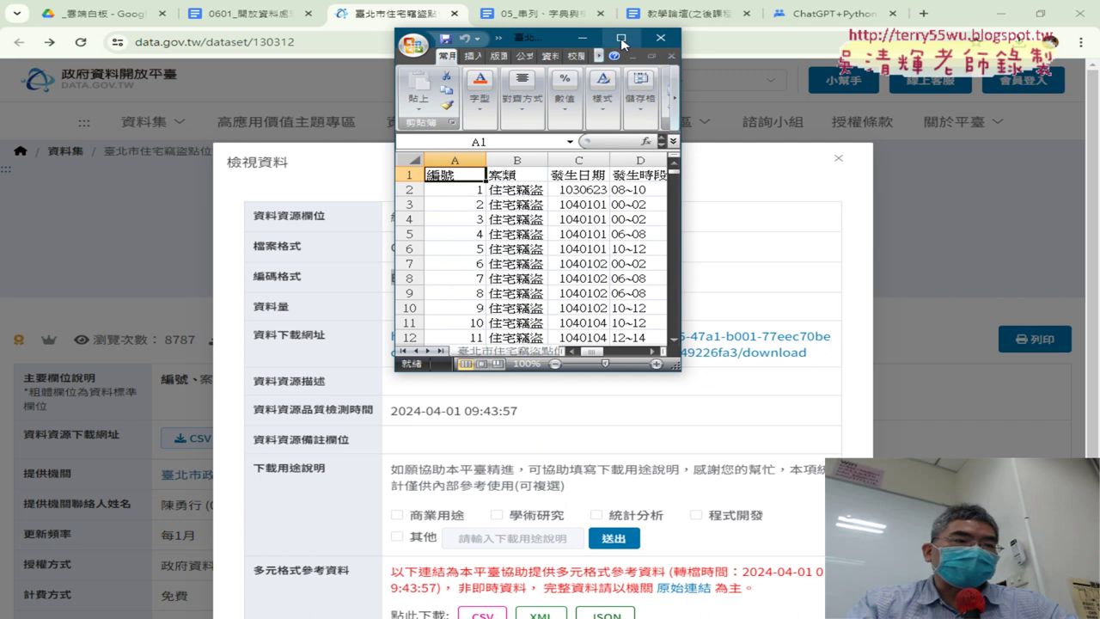
{"action": "left_click", "coordinate": [623, 39]}
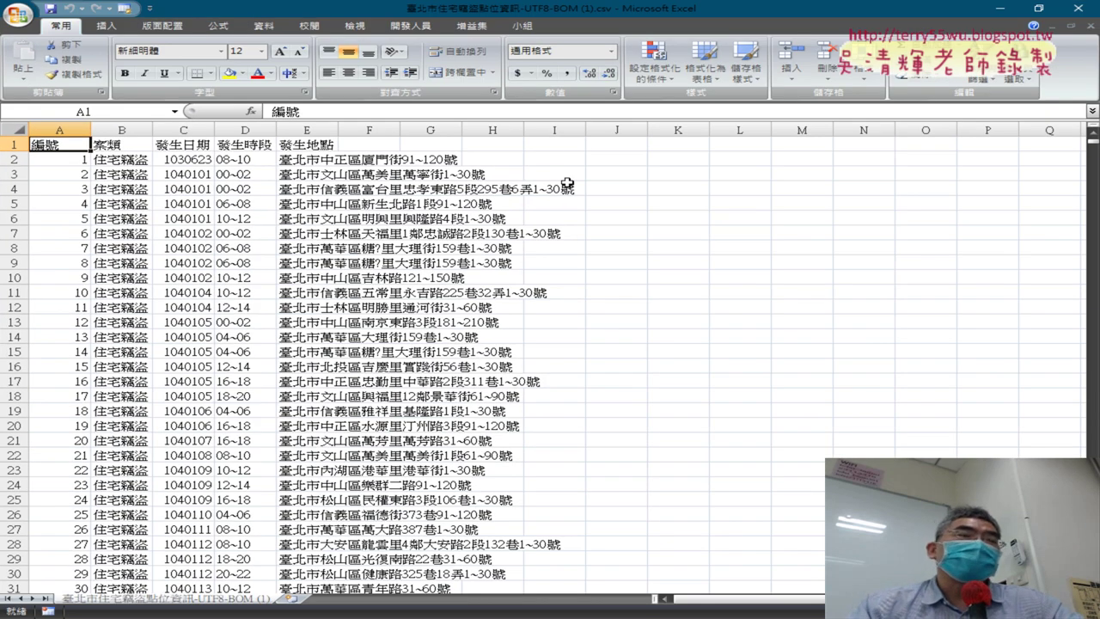
Open the 資料 tab and inspect columns A–E, the 發生日期 column and date 1040101 in C3.
{"action": "left_click", "coordinate": [260, 28]}
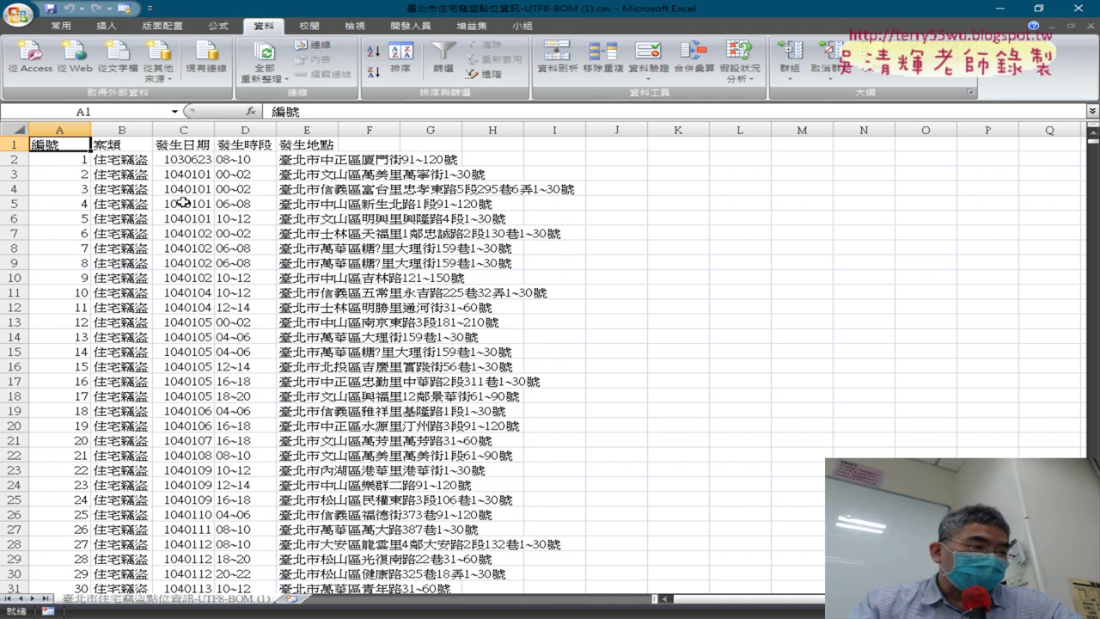
{"action": "left_click", "coordinate": [56, 130]}
{"action": "left_click_drag", "start_coordinate": [56, 130], "coordinate": [305, 130]}
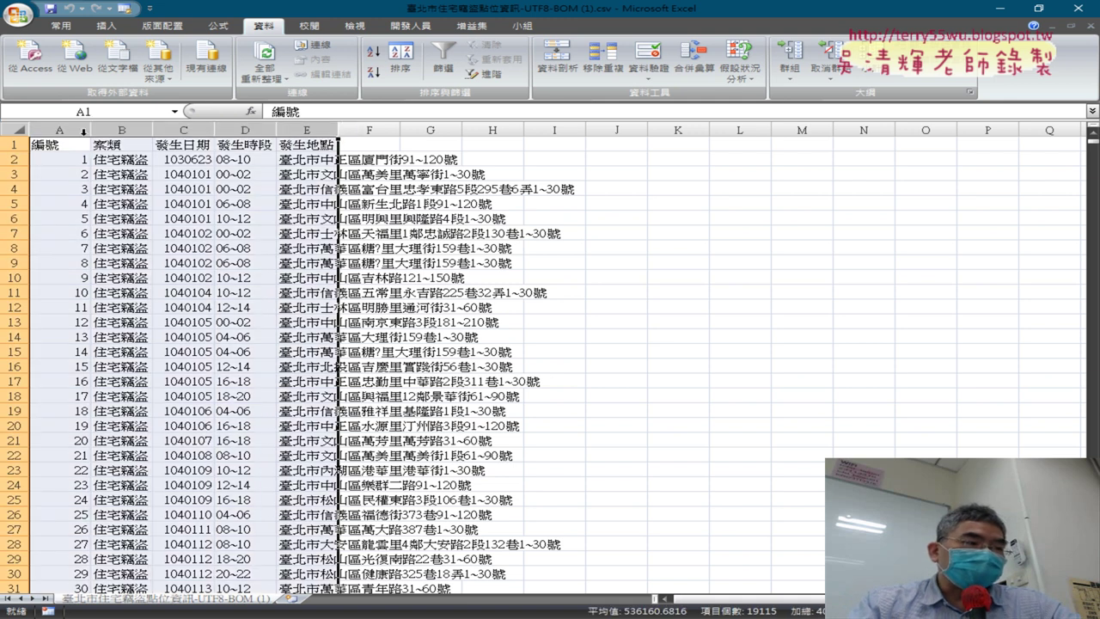
{"action": "left_click", "coordinate": [194, 130]}
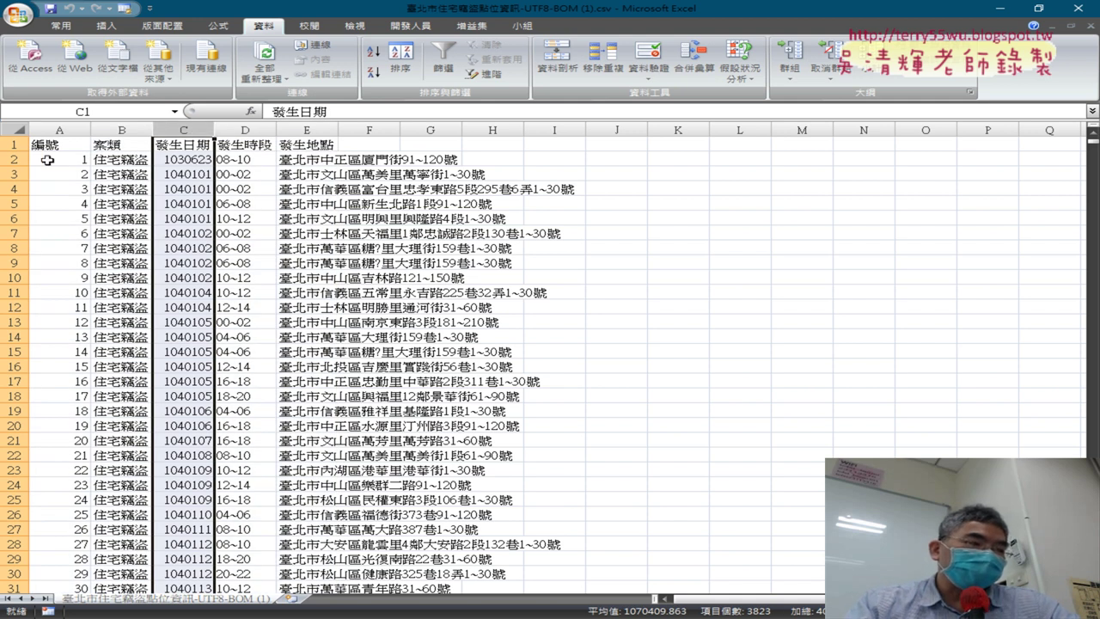
{"action": "left_click", "coordinate": [16, 159]}
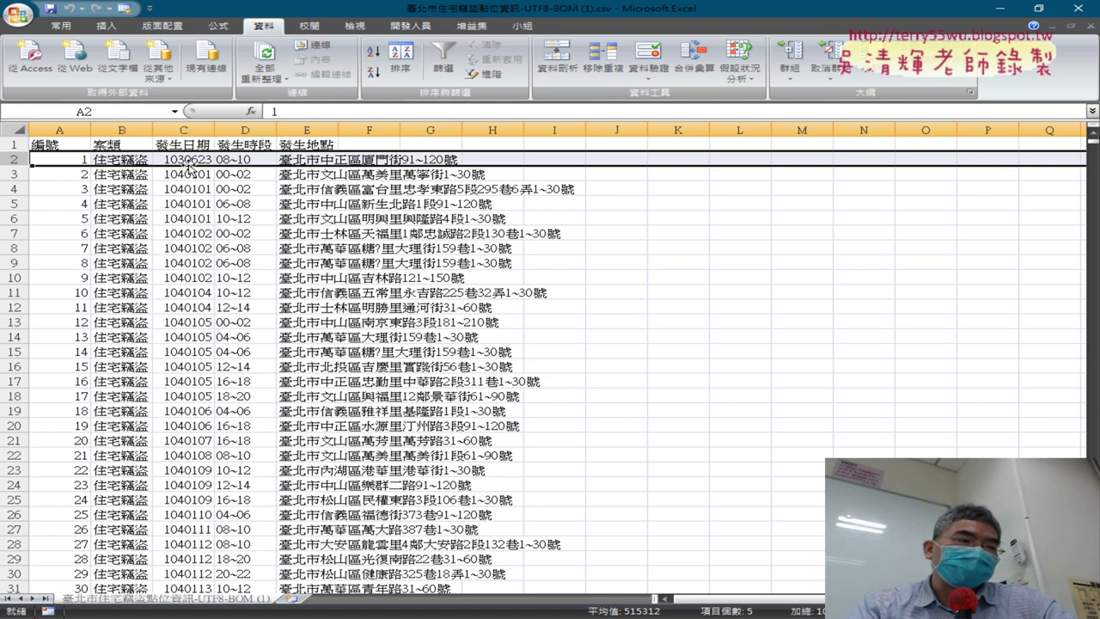
{"action": "left_click", "coordinate": [194, 175]}
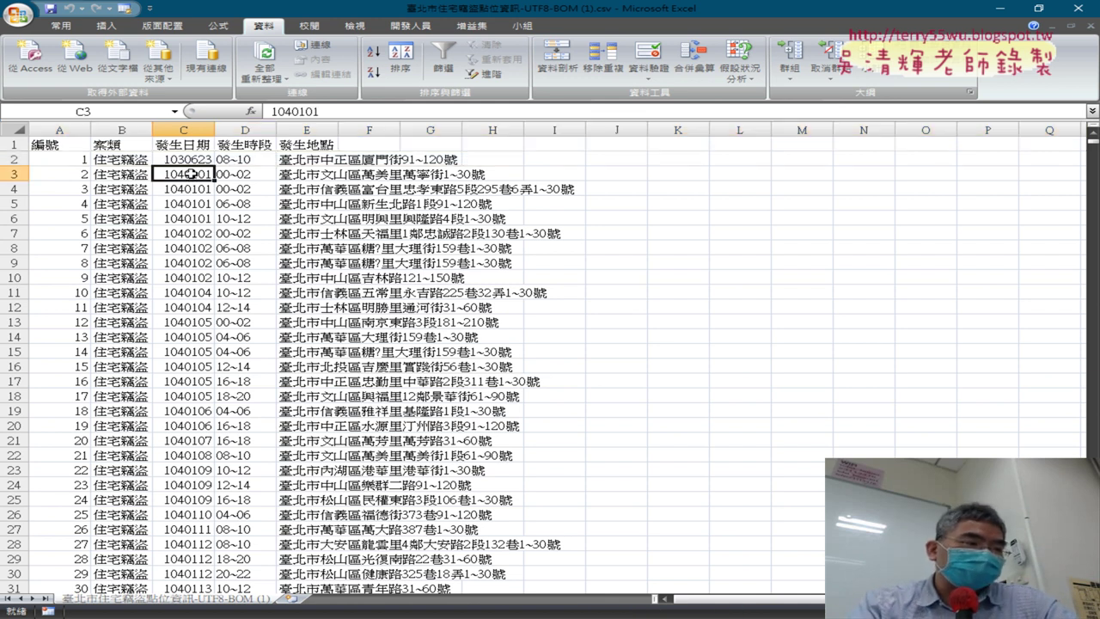
{"action": "scroll", "coordinate": [185, 180], "scroll_direction": "down", "scroll_amount": 5}
{"action": "scroll", "coordinate": [183, 184], "scroll_direction": "down", "scroll_amount": 5}
{"action": "scroll", "coordinate": [183, 184], "scroll_direction": "down", "scroll_amount": 4}
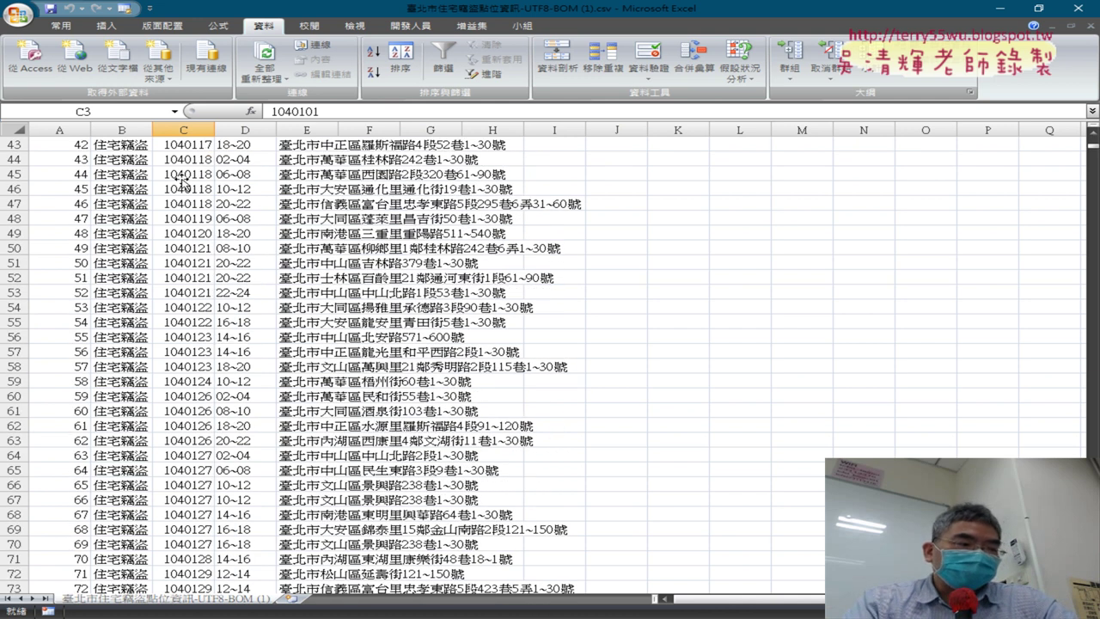
{"action": "left_click", "coordinate": [190, 127]}
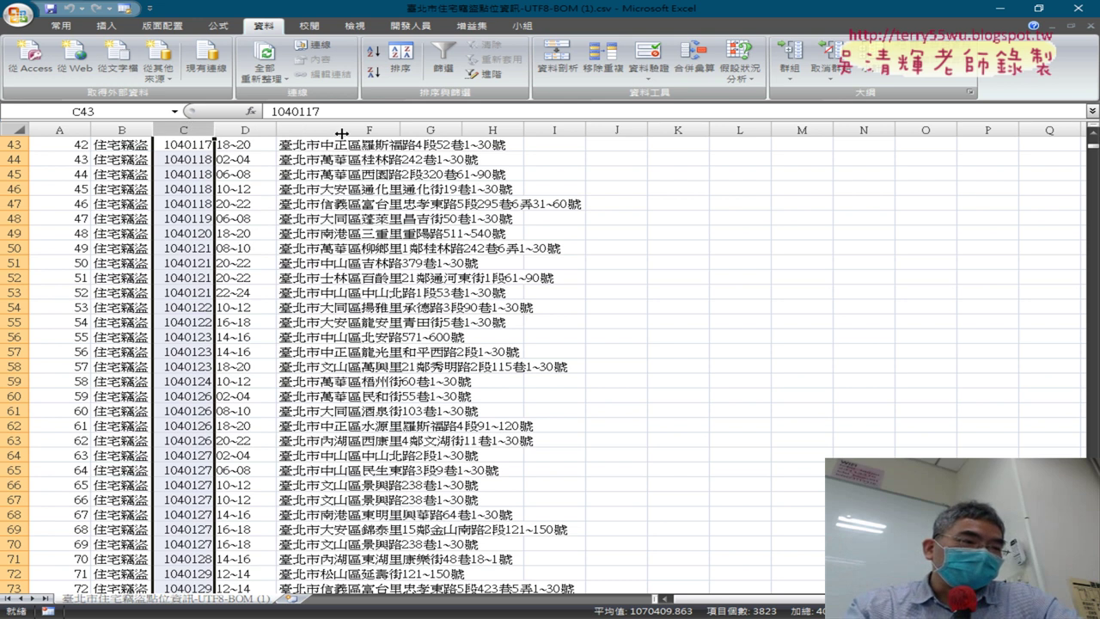
Insert a blank column D before the 發生時段 column.
{"action": "scroll", "coordinate": [956, 281], "scroll_direction": "up", "scroll_amount": 4}
{"action": "scroll", "coordinate": [956, 282], "scroll_direction": "up", "scroll_amount": 5}
{"action": "scroll", "coordinate": [522, 189], "scroll_direction": "up", "scroll_amount": 3}
{"action": "scroll", "coordinate": [522, 189], "scroll_direction": "up", "scroll_amount": 2}
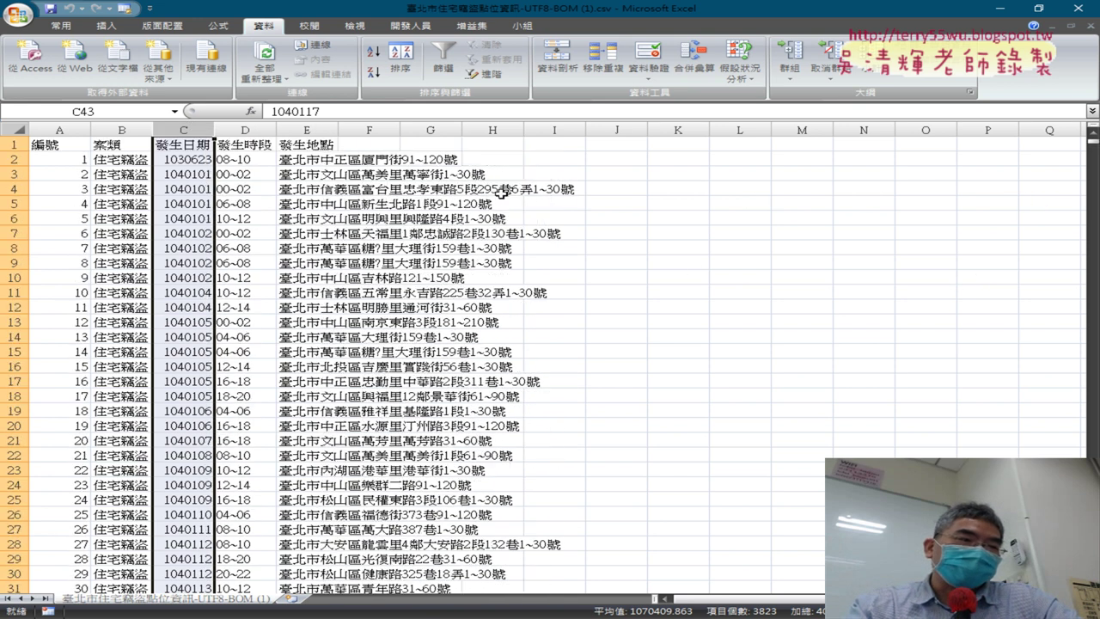
{"action": "left_click", "coordinate": [251, 128]}
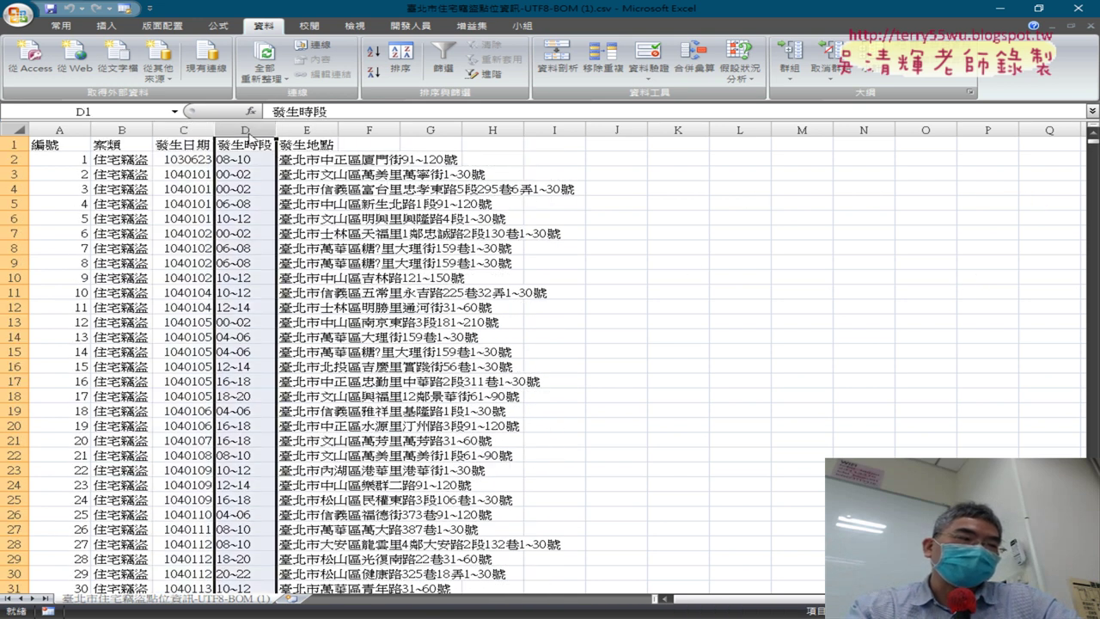
{"action": "right_click", "coordinate": [247, 128]}
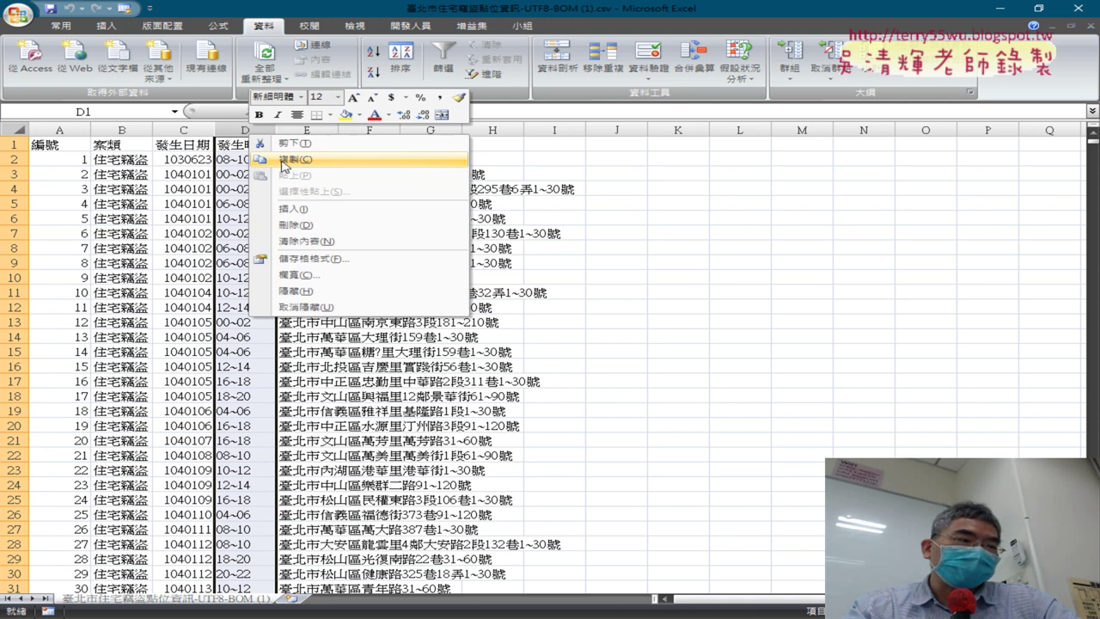
{"action": "left_click", "coordinate": [305, 209]}
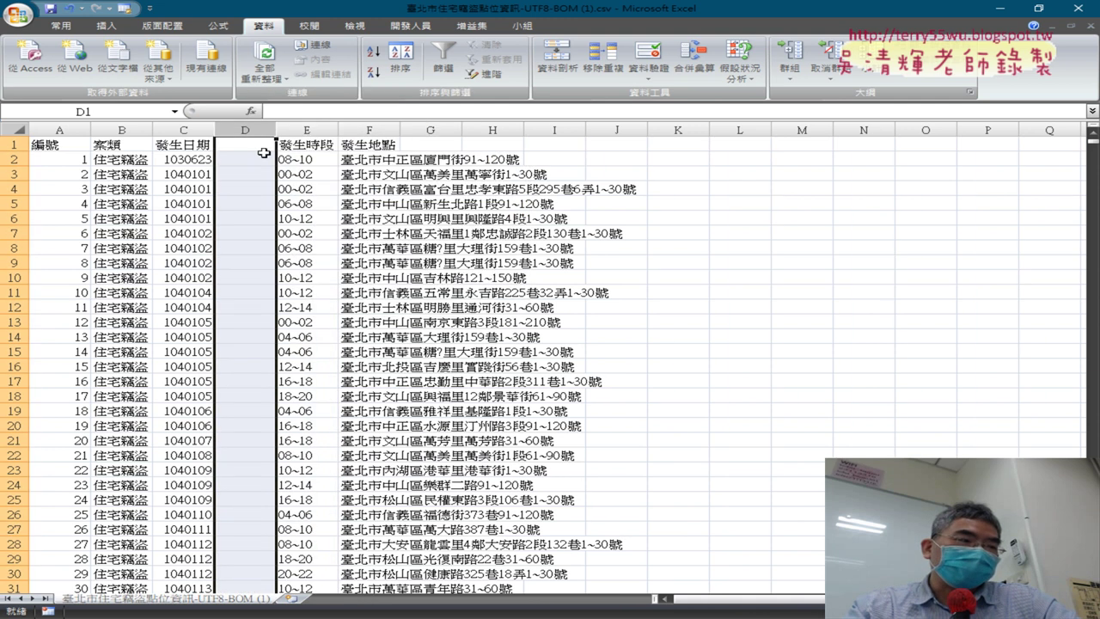
Enter the header 年 in cell D1.
{"action": "left_click", "coordinate": [265, 148]}
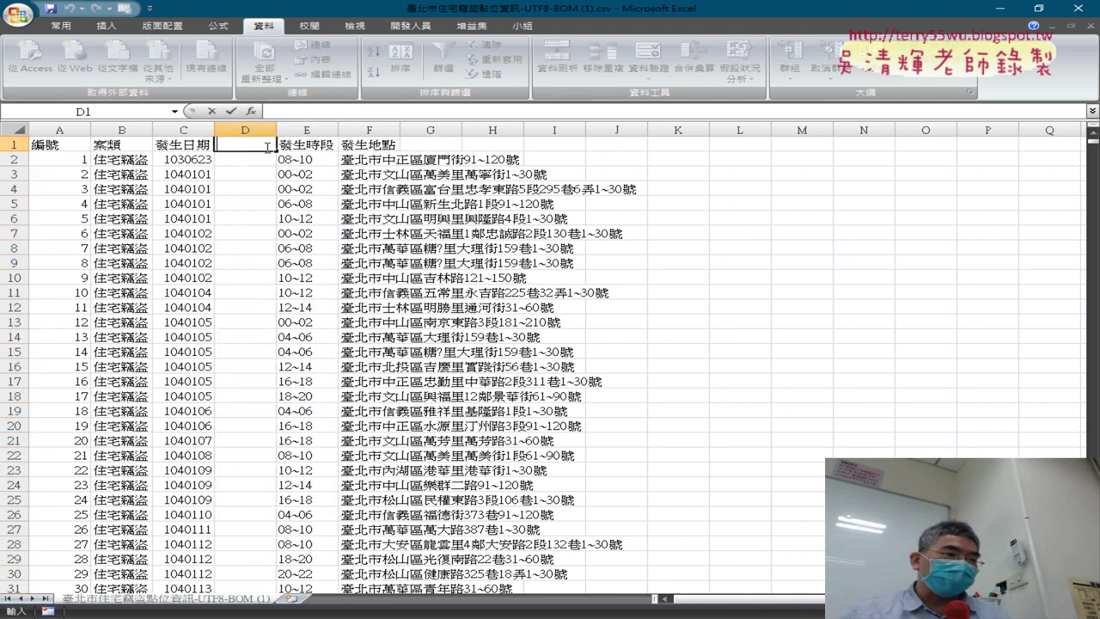
{"action": "type", "text": "ㄋㄧ"}
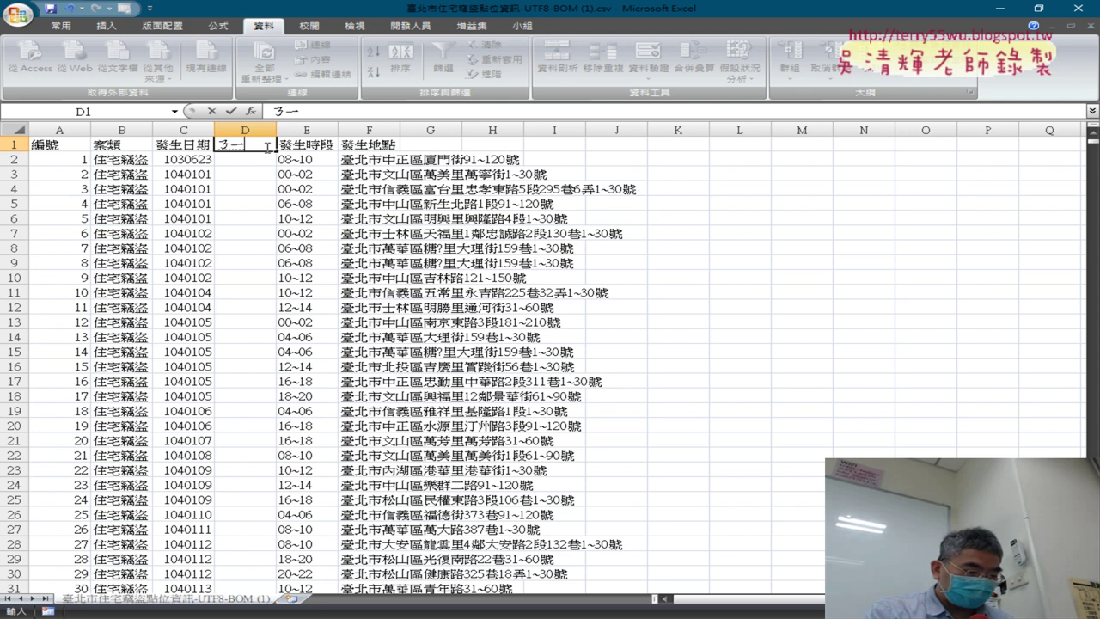
{"action": "type", "text": "ㄢˊ"}
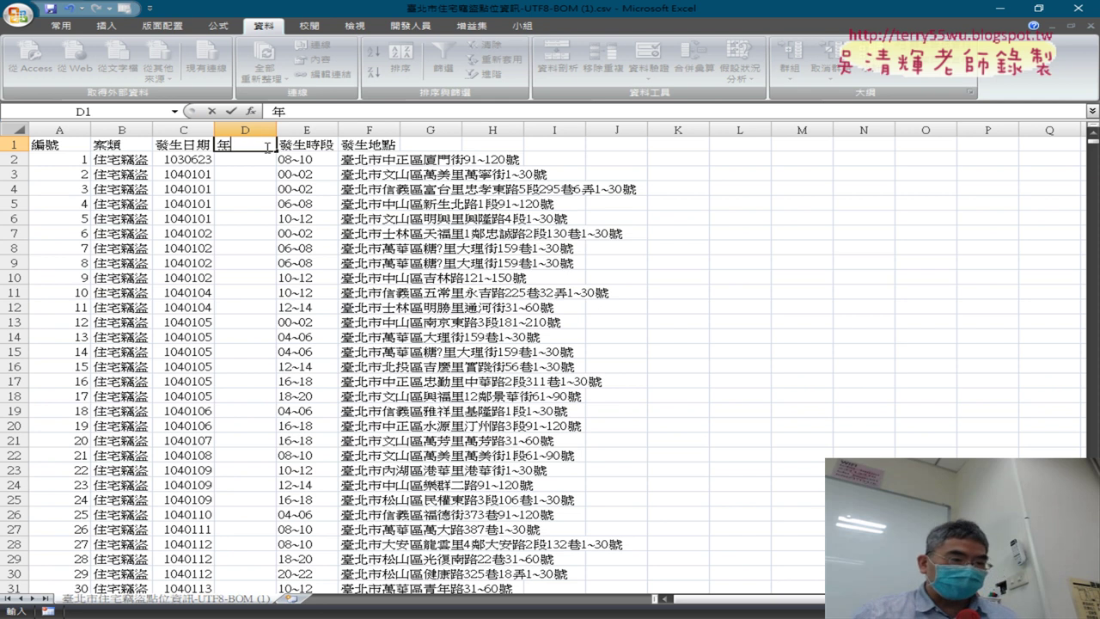
{"action": "left_click", "coordinate": [242, 158]}
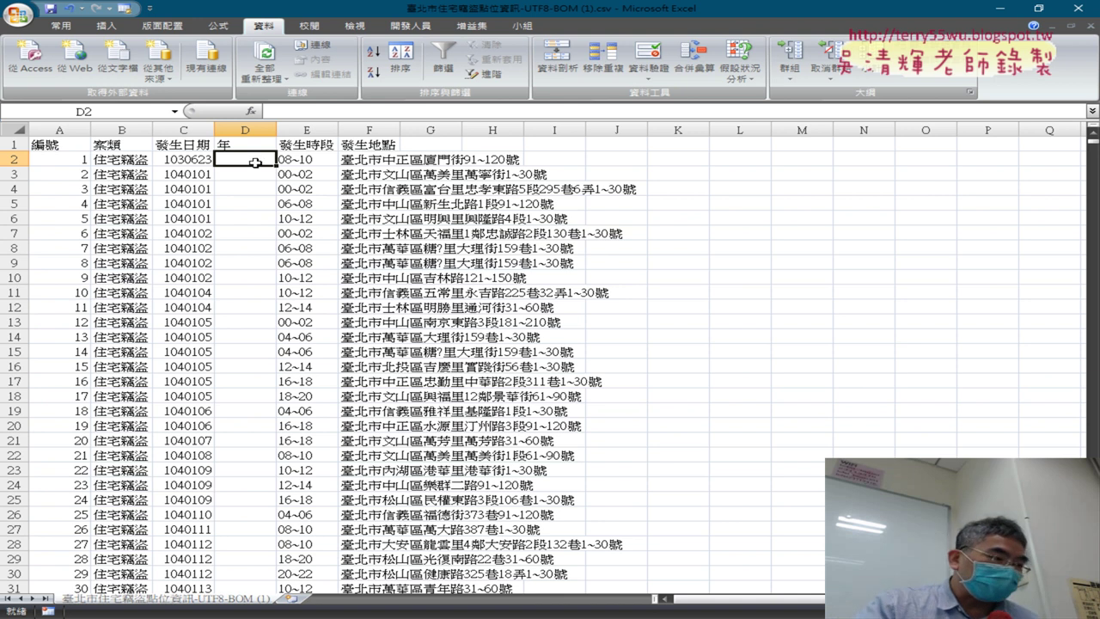
Enter =LEFT(C2,3) in D2 and fill it down so the 年 column shows each record's year.
{"action": "left_click", "coordinate": [251, 111]}
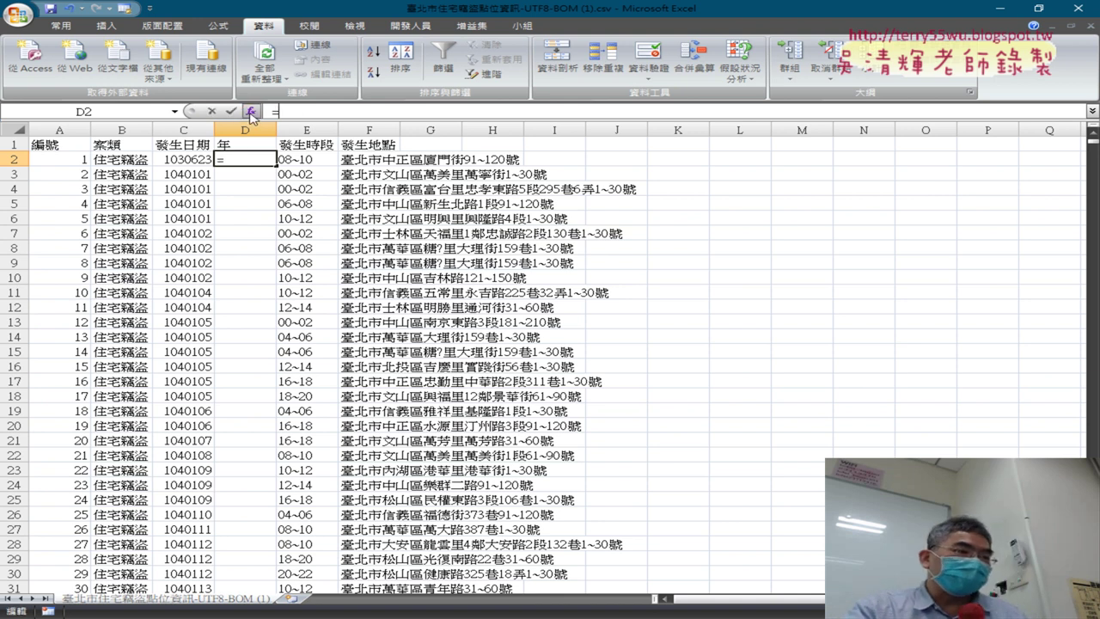
{"action": "left_click", "coordinate": [593, 63]}
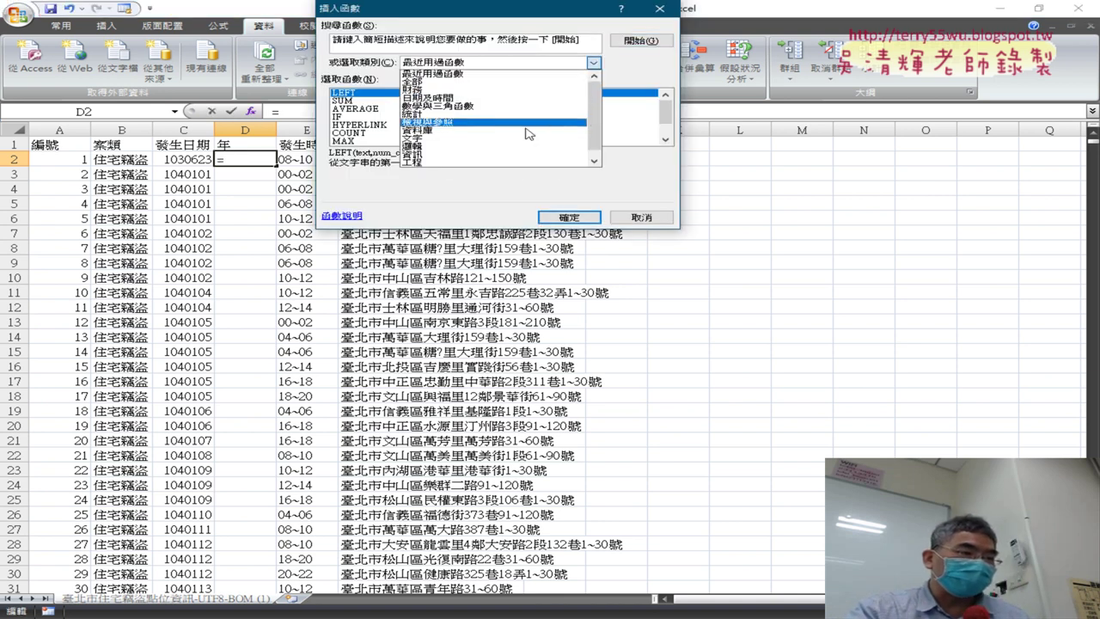
{"action": "left_click", "coordinate": [538, 139]}
{"action": "left_click", "coordinate": [667, 140]}
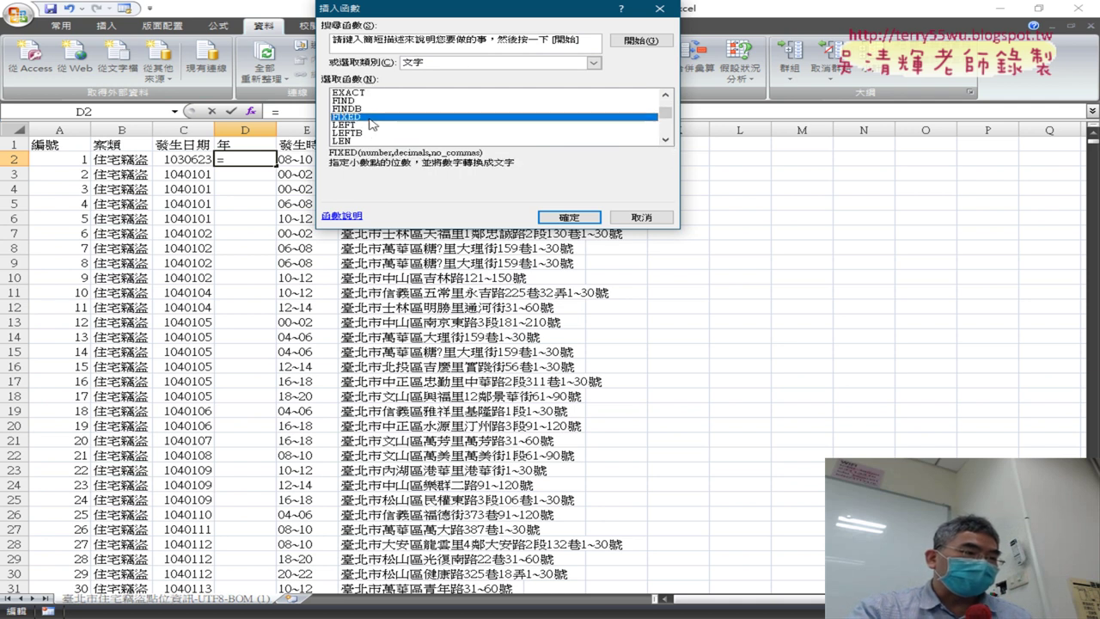
{"action": "double_click", "coordinate": [370, 125]}
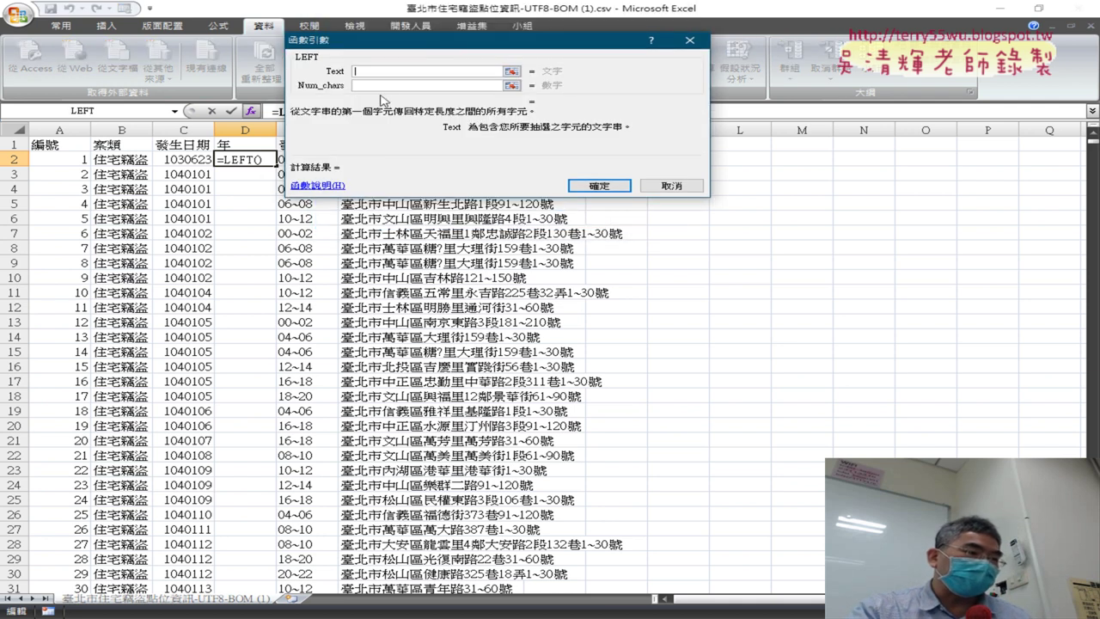
{"action": "left_click", "coordinate": [187, 159]}
{"action": "left_click", "coordinate": [400, 86]}
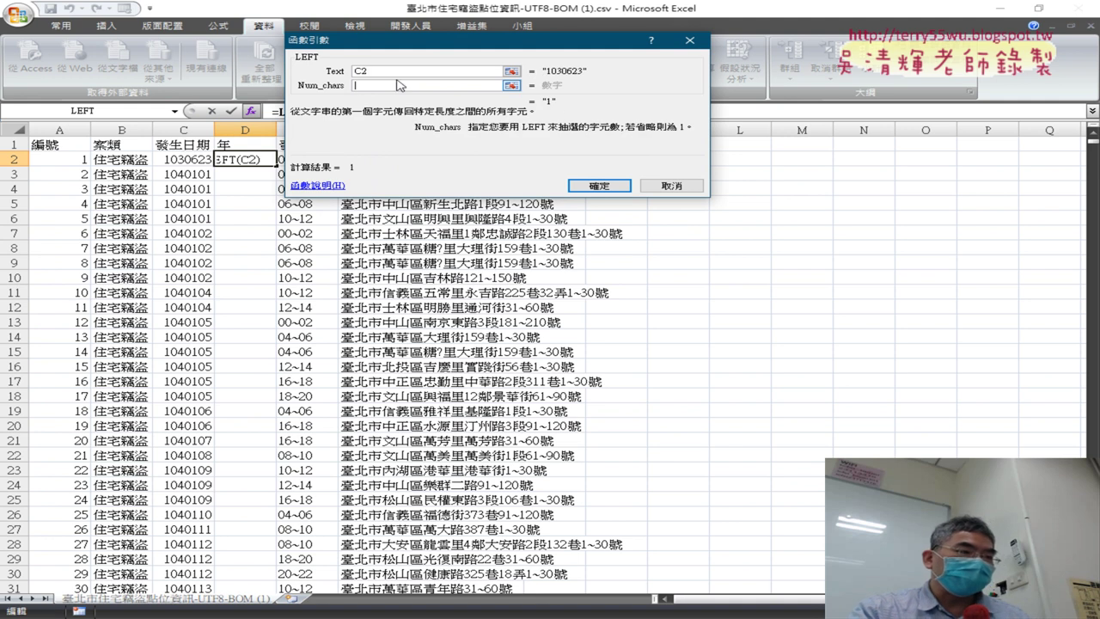
{"action": "type", "text": "3"}
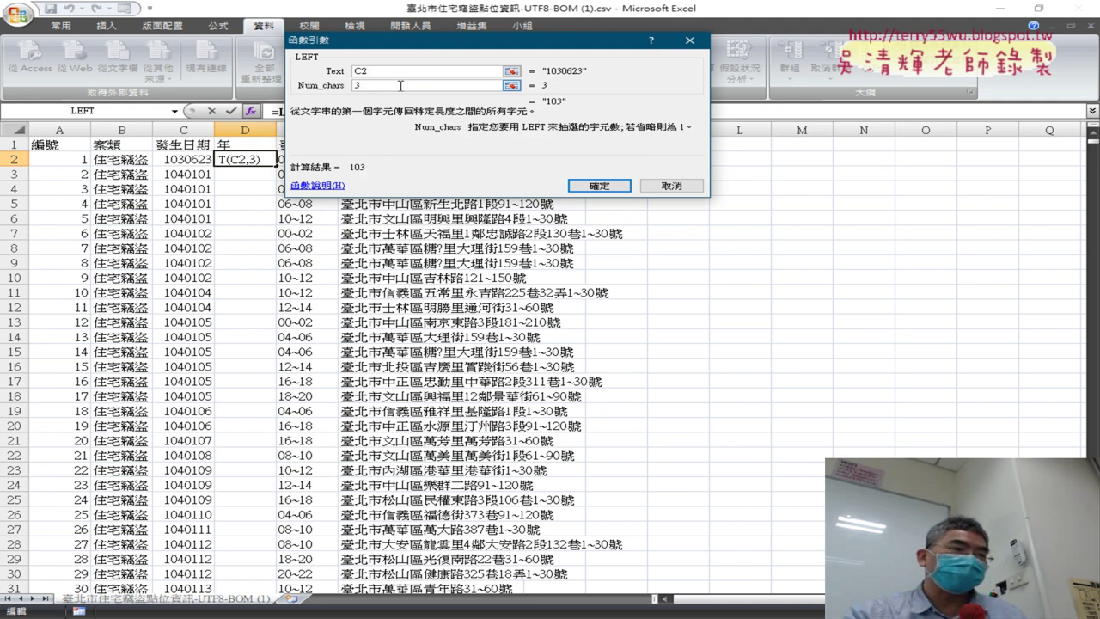
{"action": "left_click", "coordinate": [569, 187]}
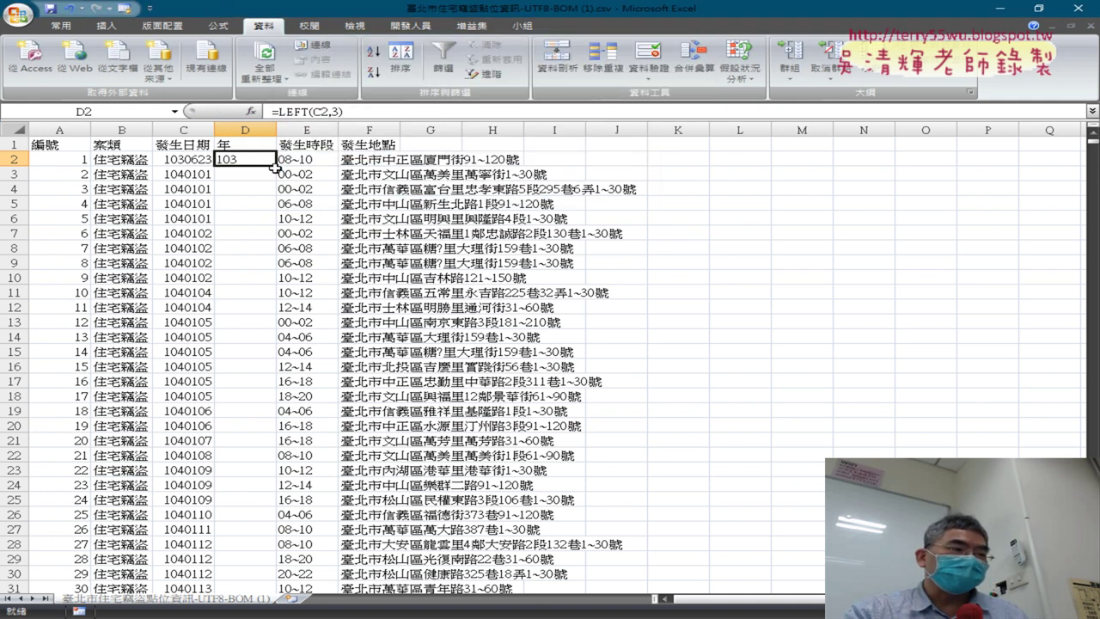
{"action": "double_click", "coordinate": [276, 165]}
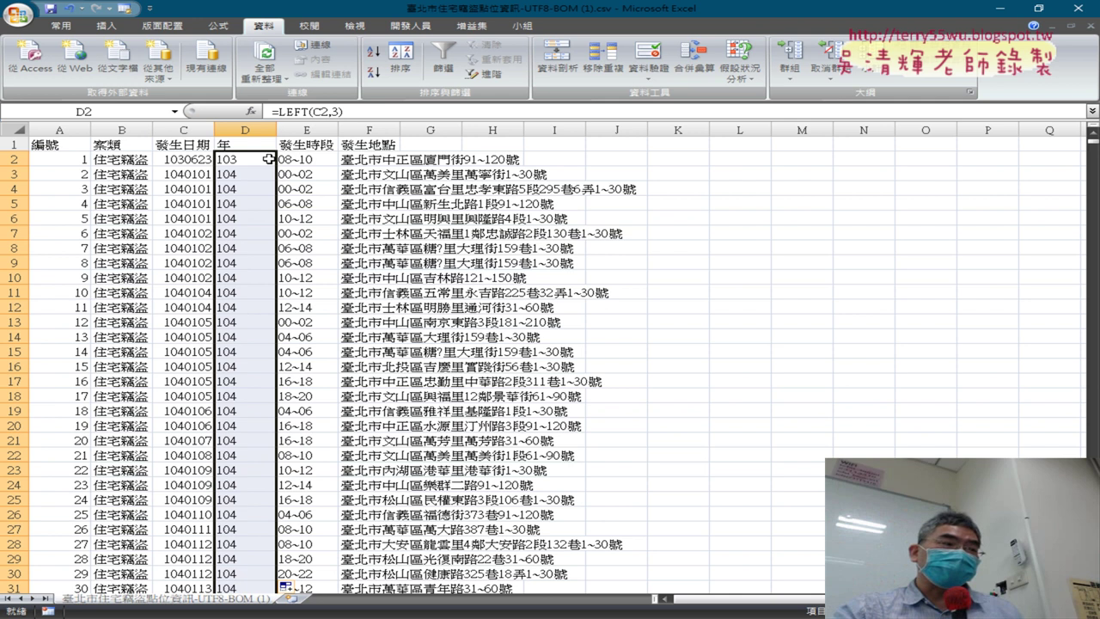
Create a pivot table on a new sheet with 年 as row labels and a count of 年.
{"action": "left_click", "coordinate": [264, 162]}
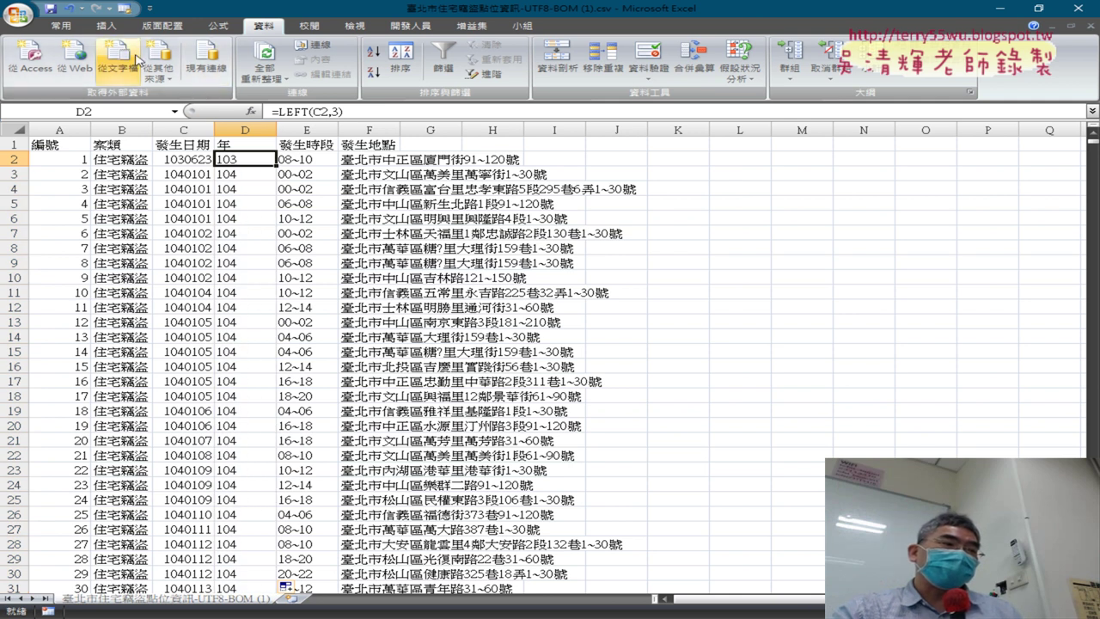
{"action": "left_click", "coordinate": [110, 28]}
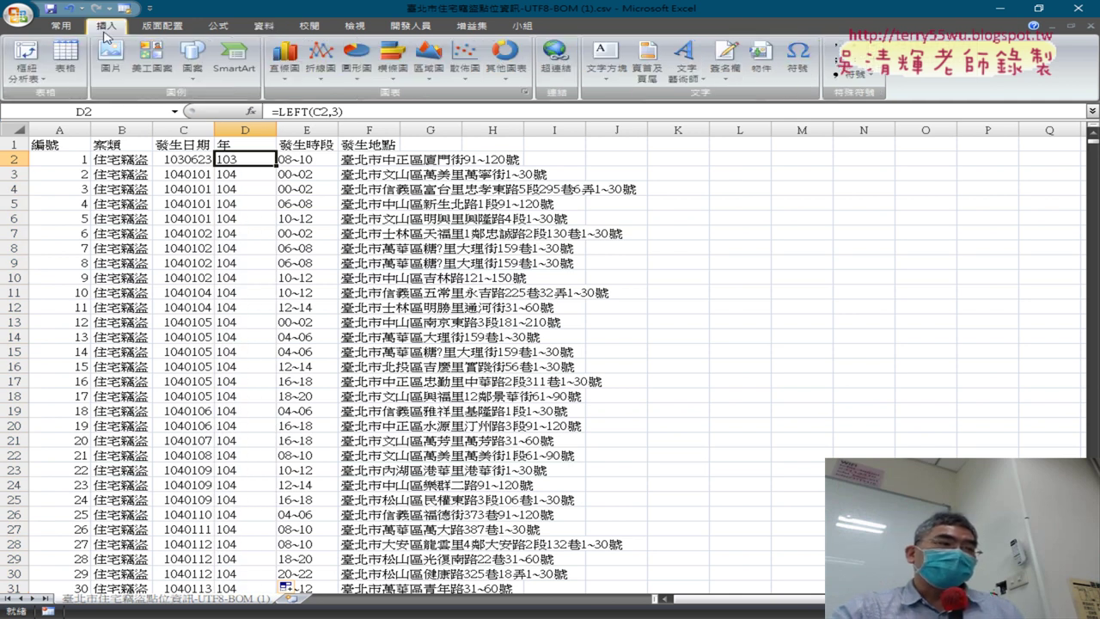
{"action": "left_click", "coordinate": [25, 60]}
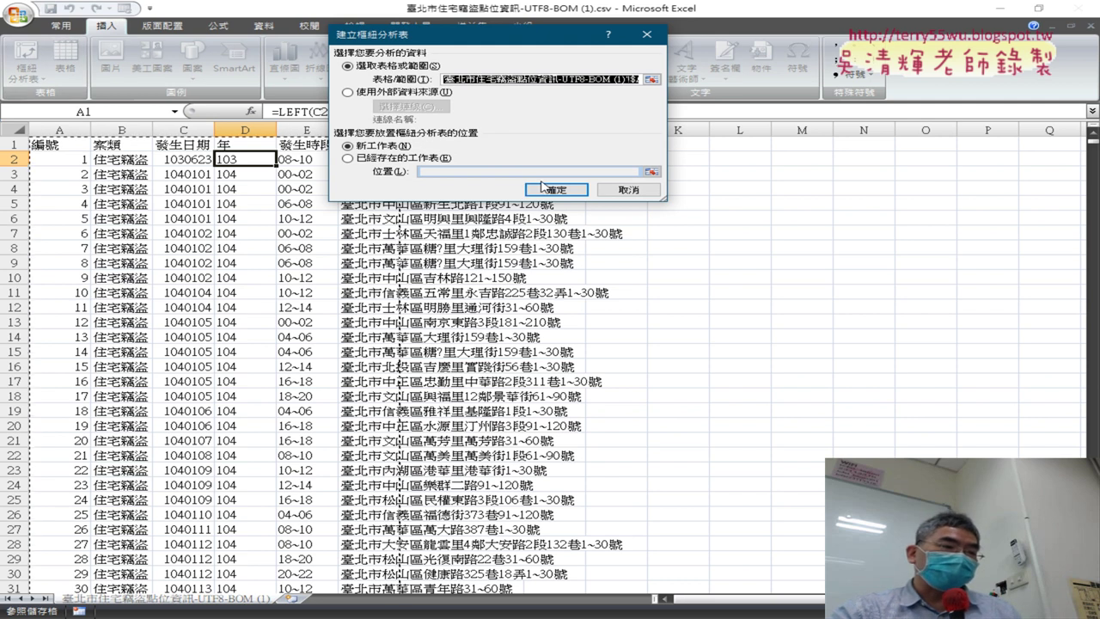
{"action": "left_click", "coordinate": [553, 190]}
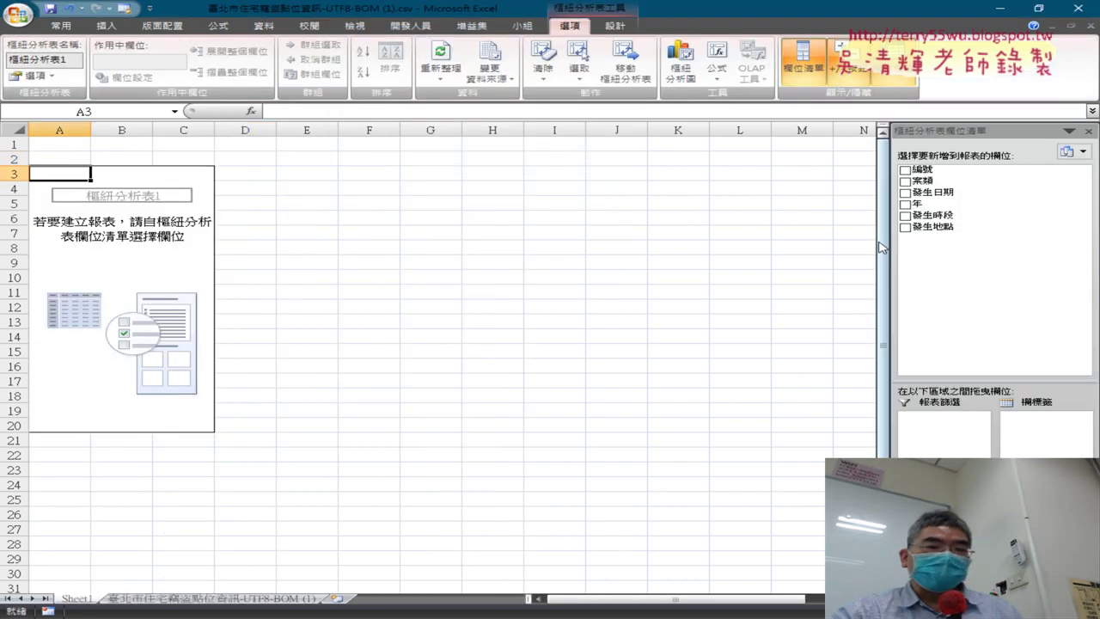
{"action": "left_click", "coordinate": [918, 203]}
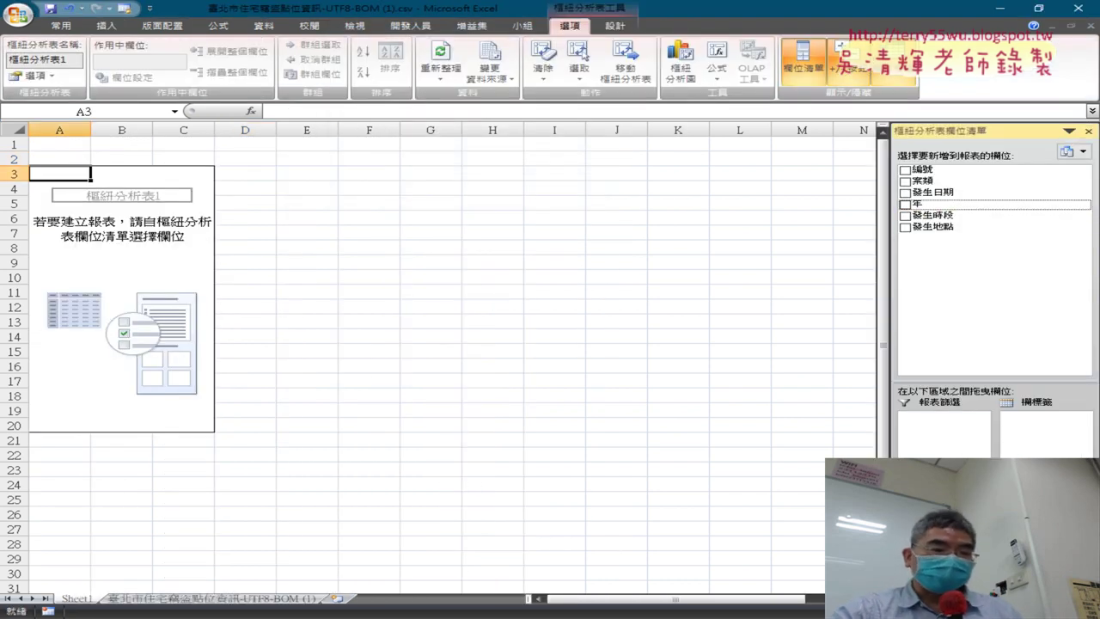
{"action": "left_click", "coordinate": [905, 204]}
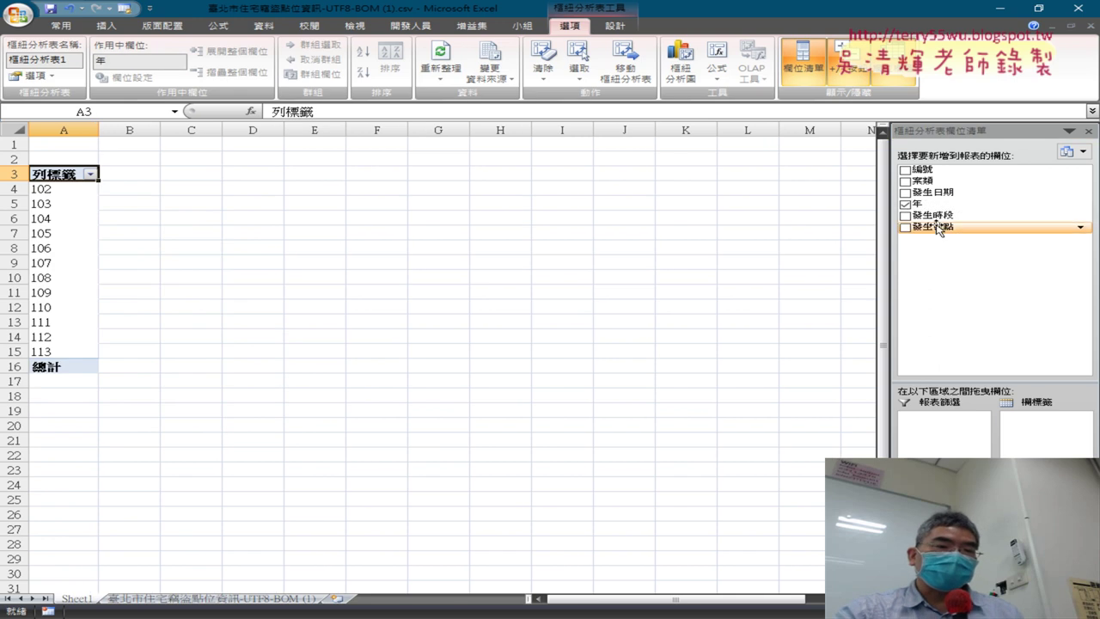
{"action": "left_click_drag", "start_coordinate": [918, 203], "coordinate": [1045, 550]}
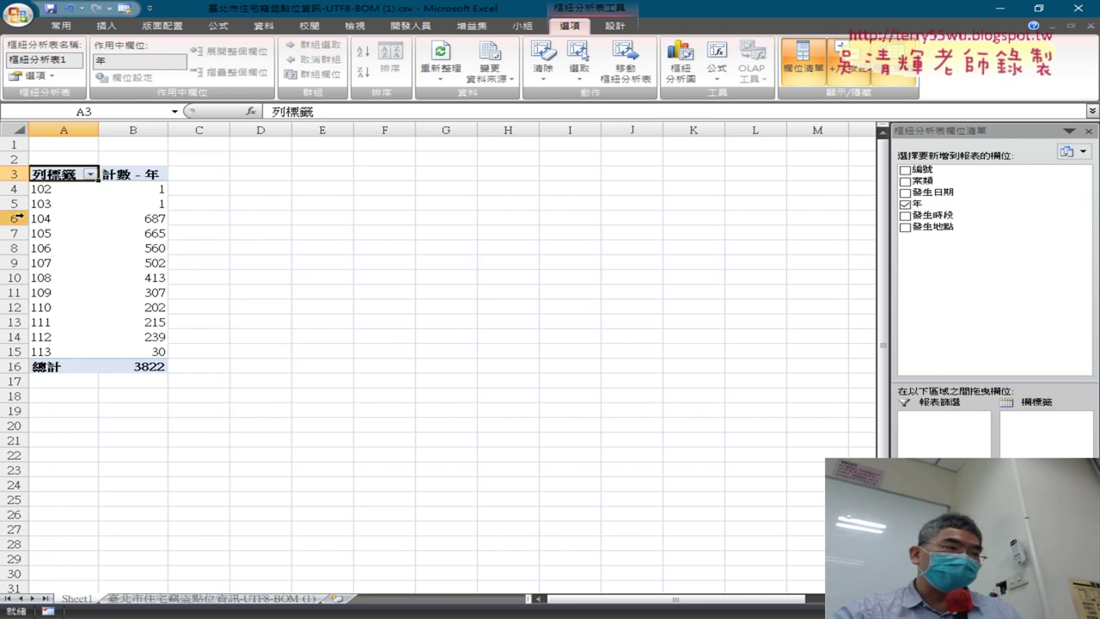
Select the pivot rows for years 104 to 113 and open the year filter.
{"action": "mouse_move", "coordinate": [16, 218]}
{"action": "left_mouse_down"}
{"action": "mouse_move", "coordinate": [17, 336]}
{"action": "mouse_move", "coordinate": [517, 331]}
{"action": "left_mouse_up"}
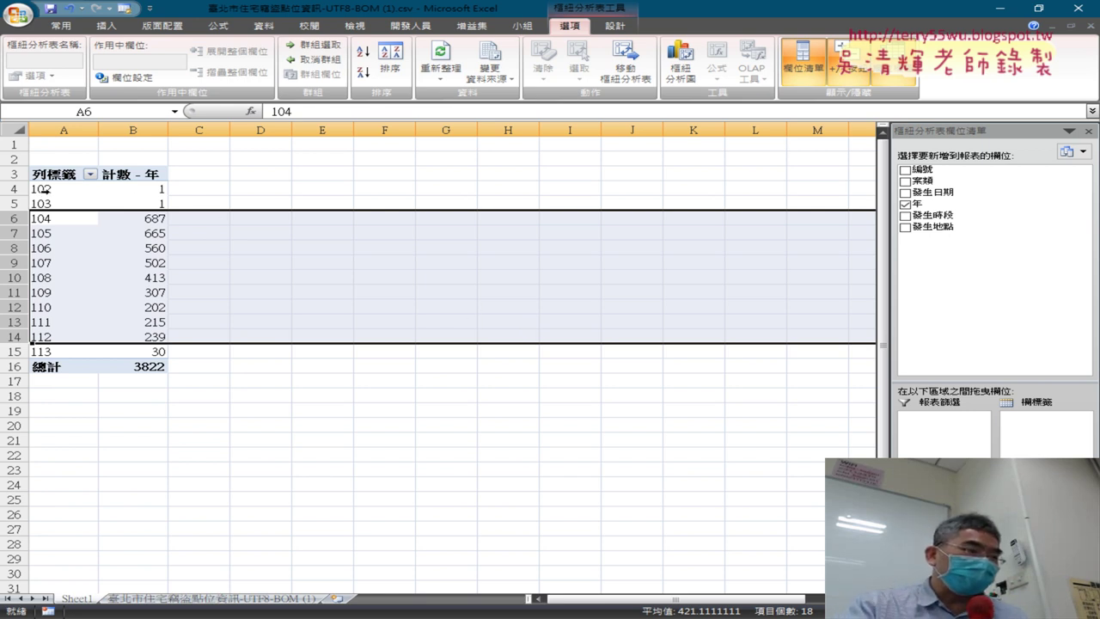
{"action": "left_click", "coordinate": [17, 351]}
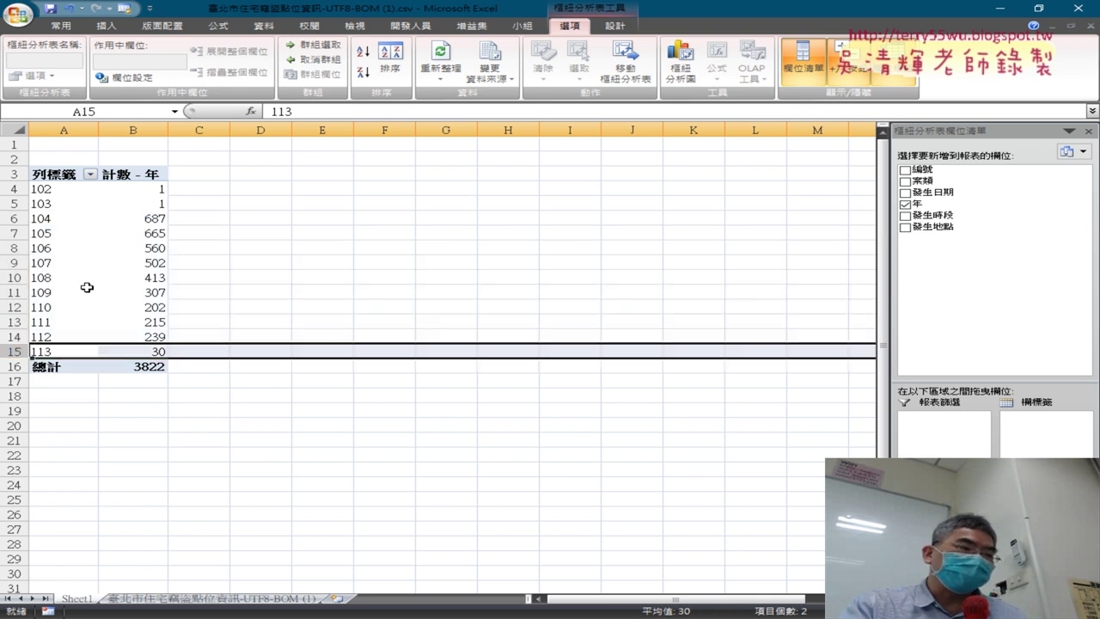
{"action": "left_click", "coordinate": [89, 174]}
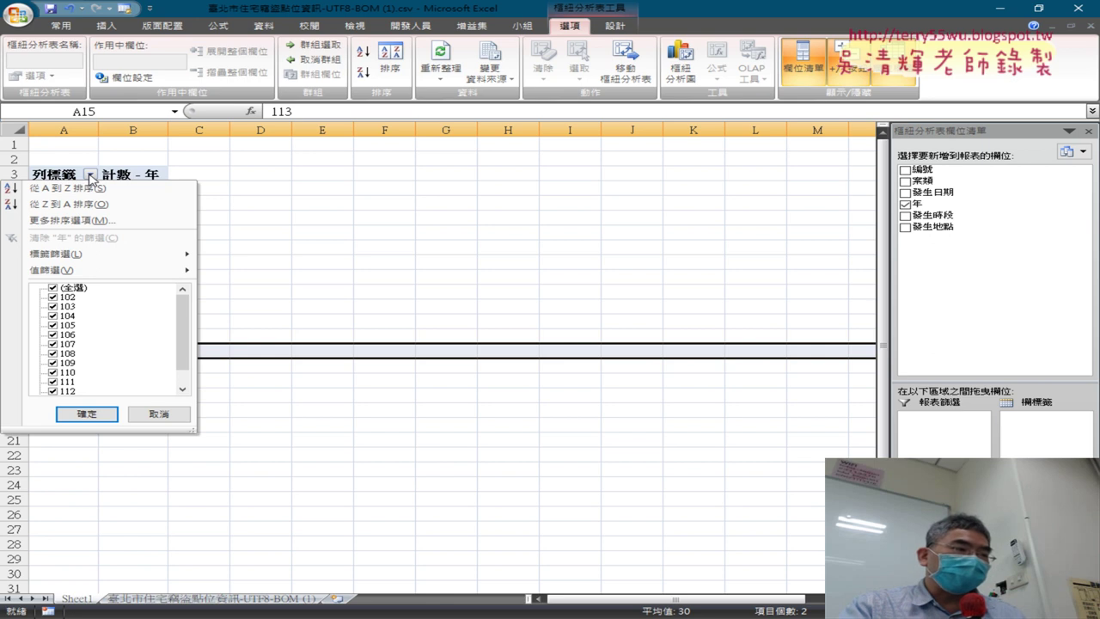
Uncheck years 102, 103 and 113 in the row-label filter and apply it.
{"action": "left_click", "coordinate": [53, 297]}
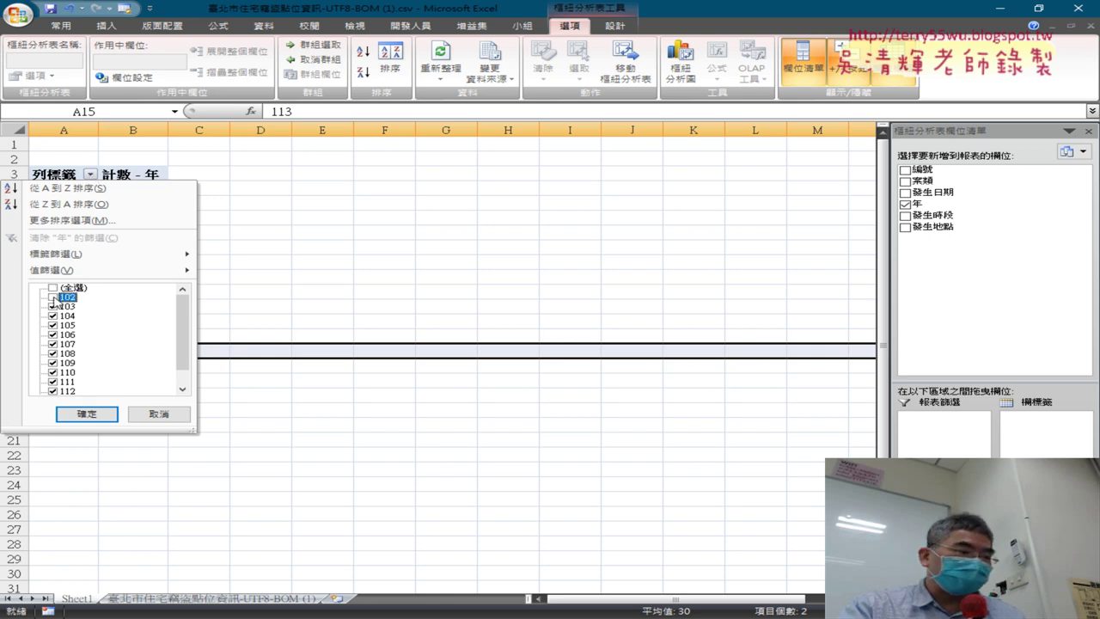
{"action": "left_click", "coordinate": [53, 306]}
{"action": "scroll", "coordinate": [79, 351], "scroll_direction": "down", "scroll_amount": 1}
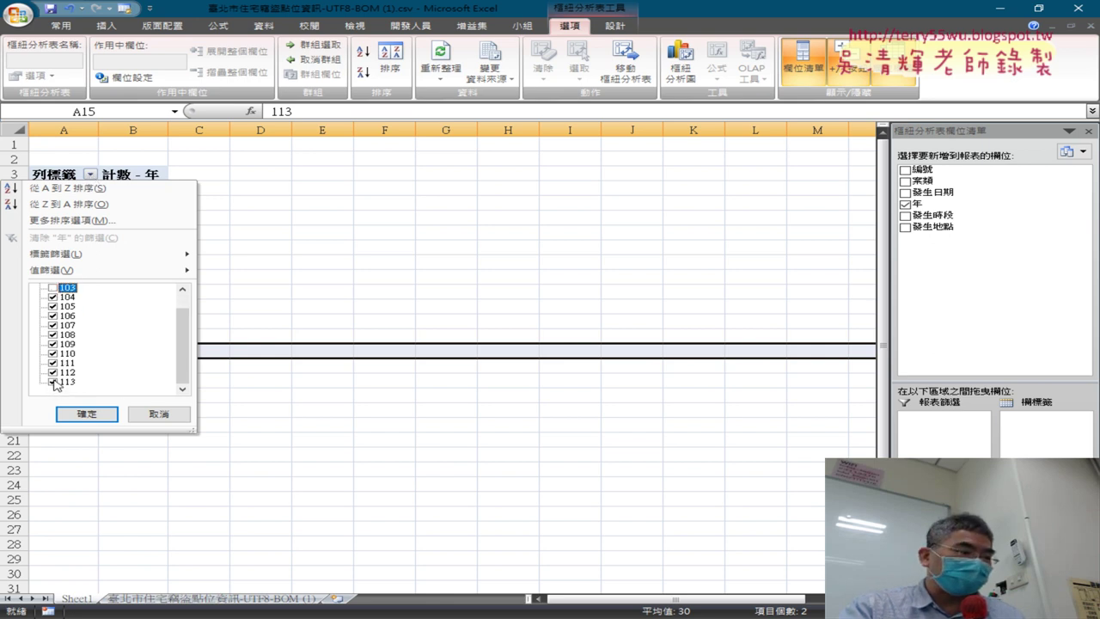
{"action": "left_click", "coordinate": [52, 381]}
{"action": "left_click", "coordinate": [86, 414]}
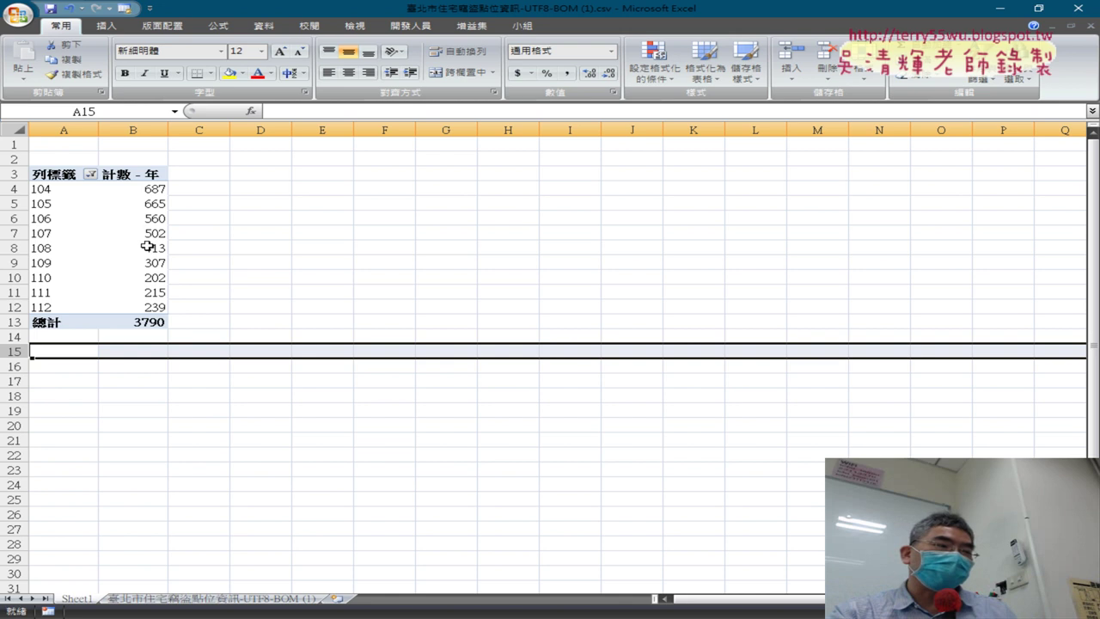
{"action": "left_click", "coordinate": [150, 248]}
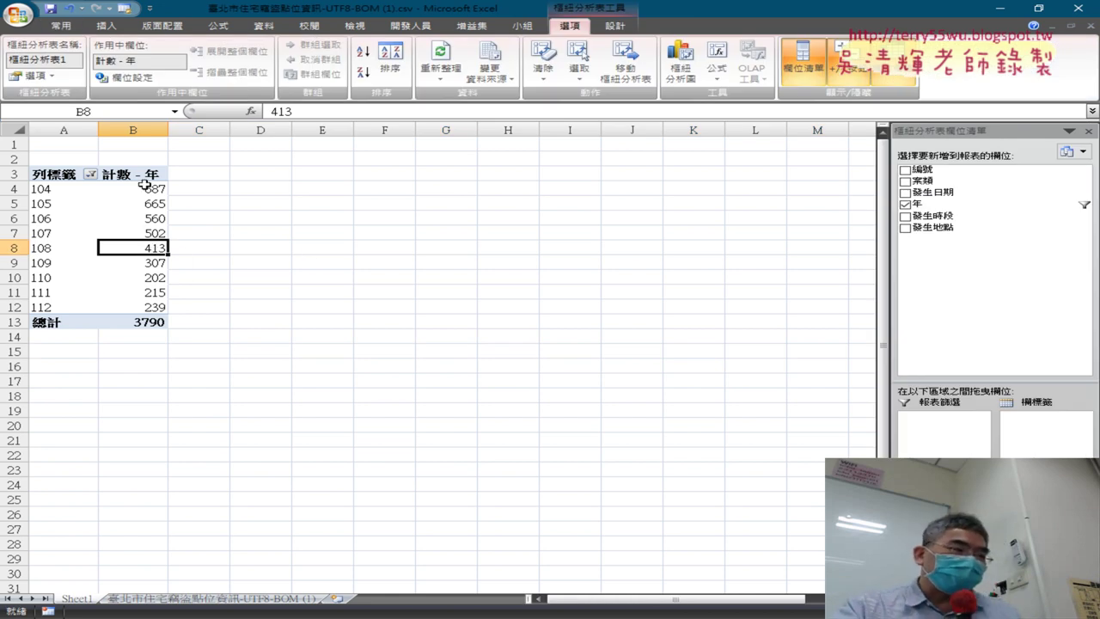
{"action": "left_click", "coordinate": [146, 186]}
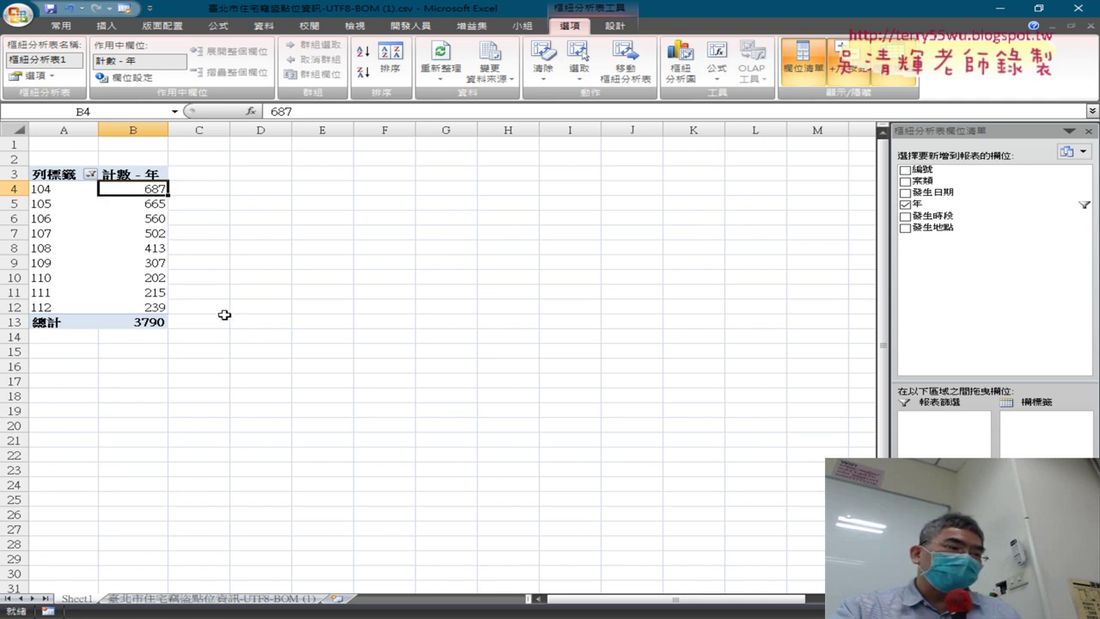
{"action": "left_click", "coordinate": [151, 308]}
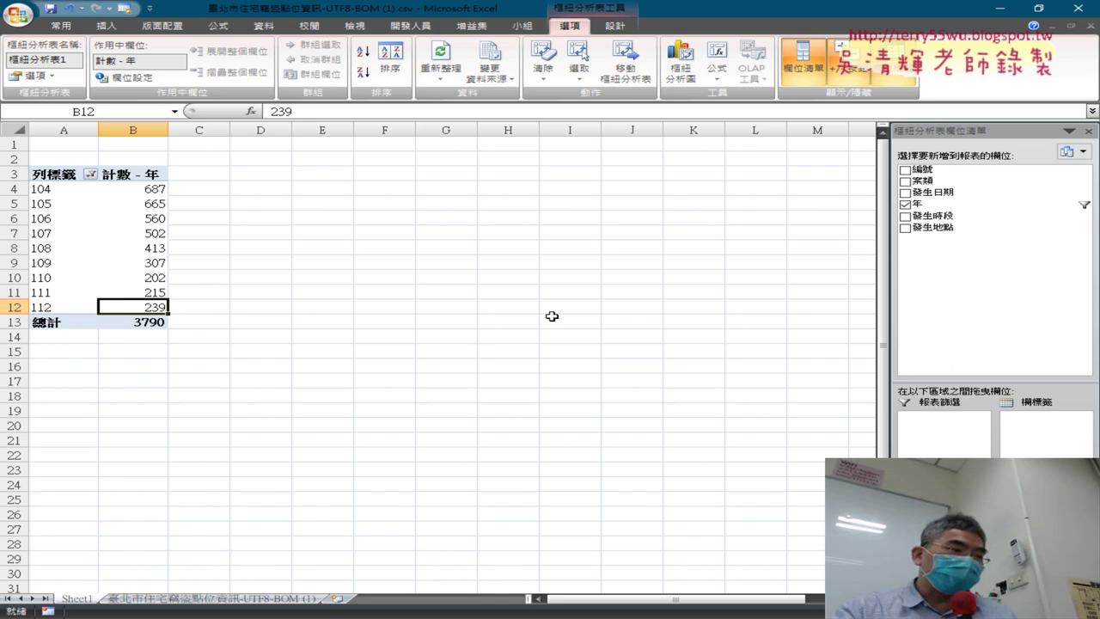
{"action": "left_click", "coordinate": [154, 283]}
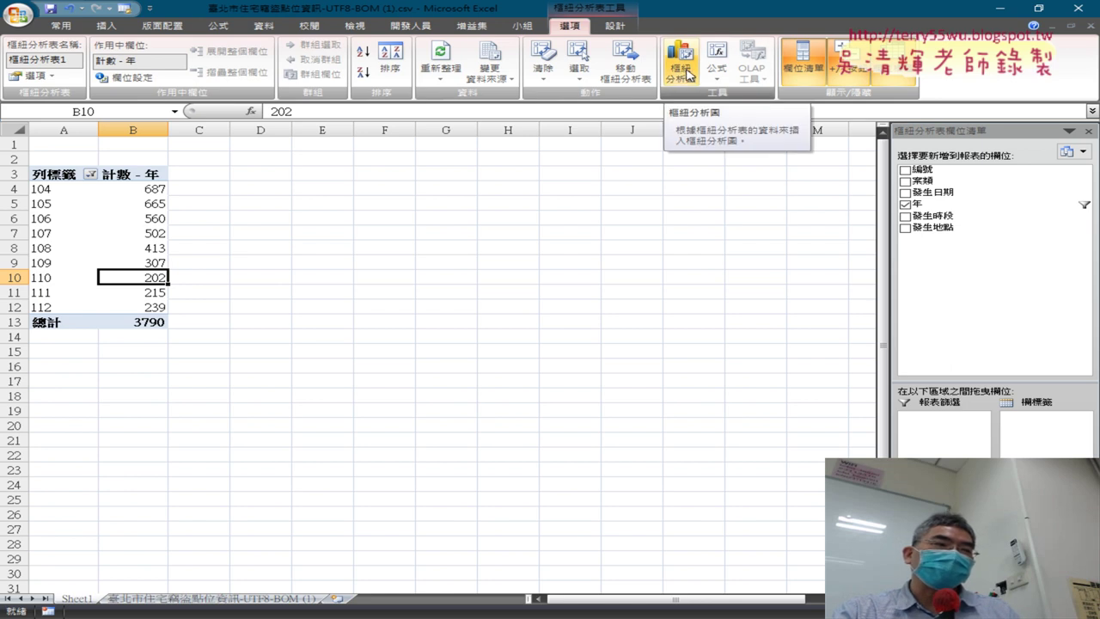
Insert a Line with Markers PivotChart of the yearly counts.
{"action": "left_click", "coordinate": [687, 76]}
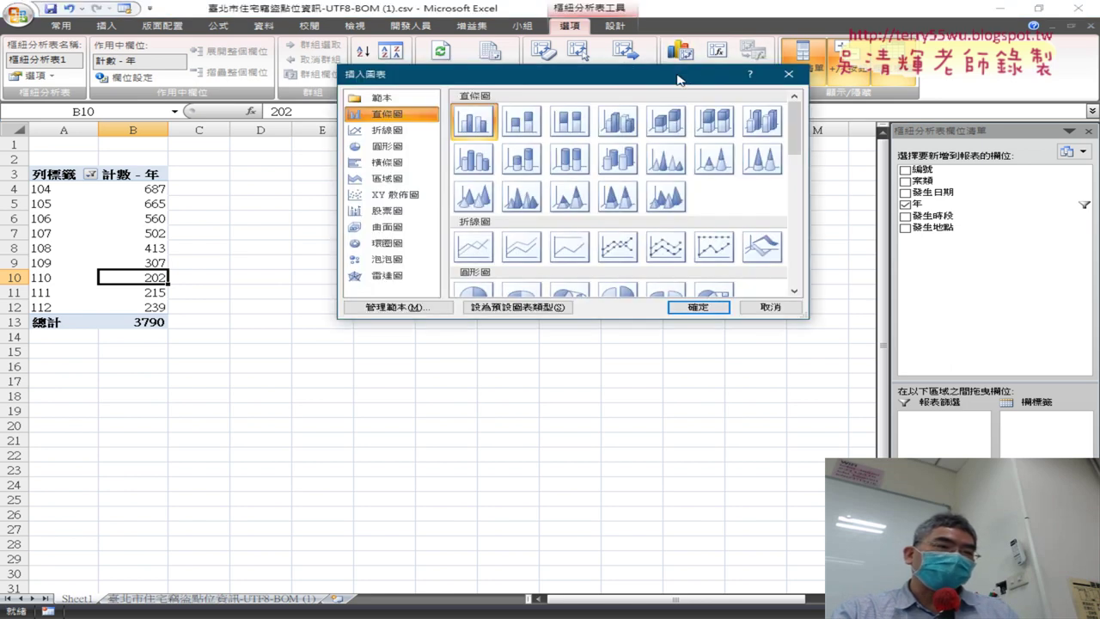
{"action": "left_click", "coordinate": [387, 130]}
{"action": "left_click", "coordinate": [617, 246]}
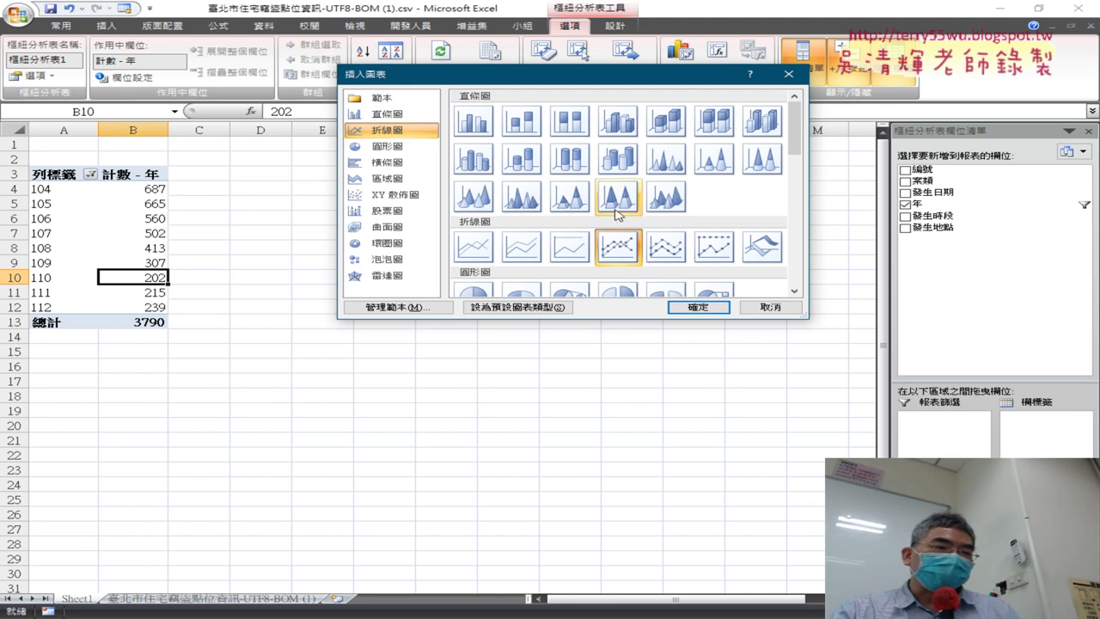
{"action": "left_click", "coordinate": [698, 307]}
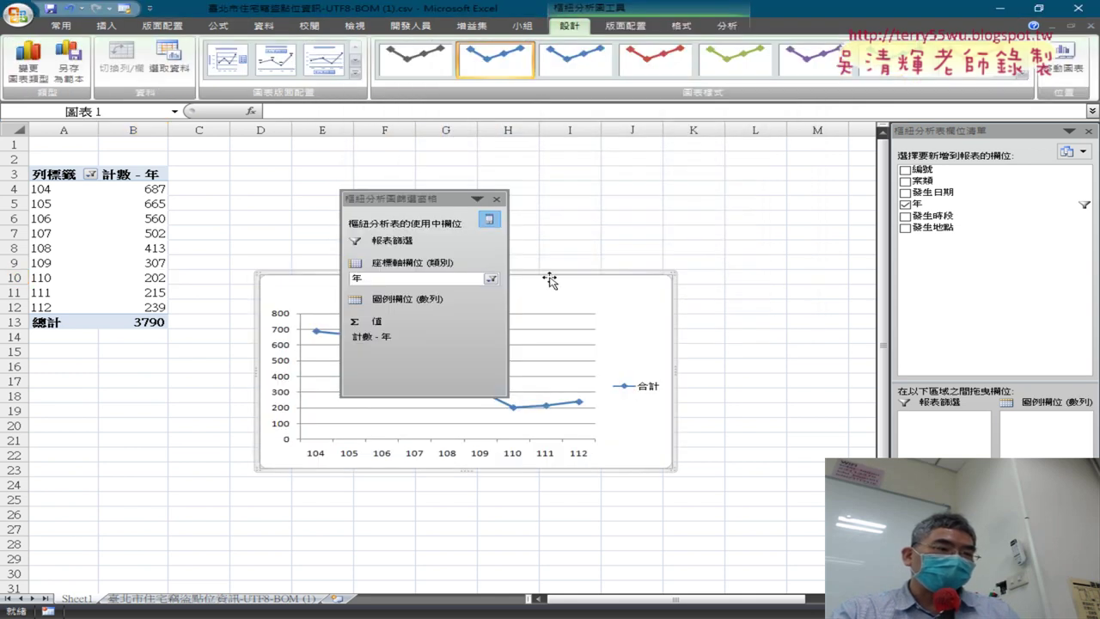
Move the chart beside the pivot table, enlarge it, and hide its field filter pane.
{"action": "left_click_drag", "start_coordinate": [548, 279], "coordinate": [490, 152]}
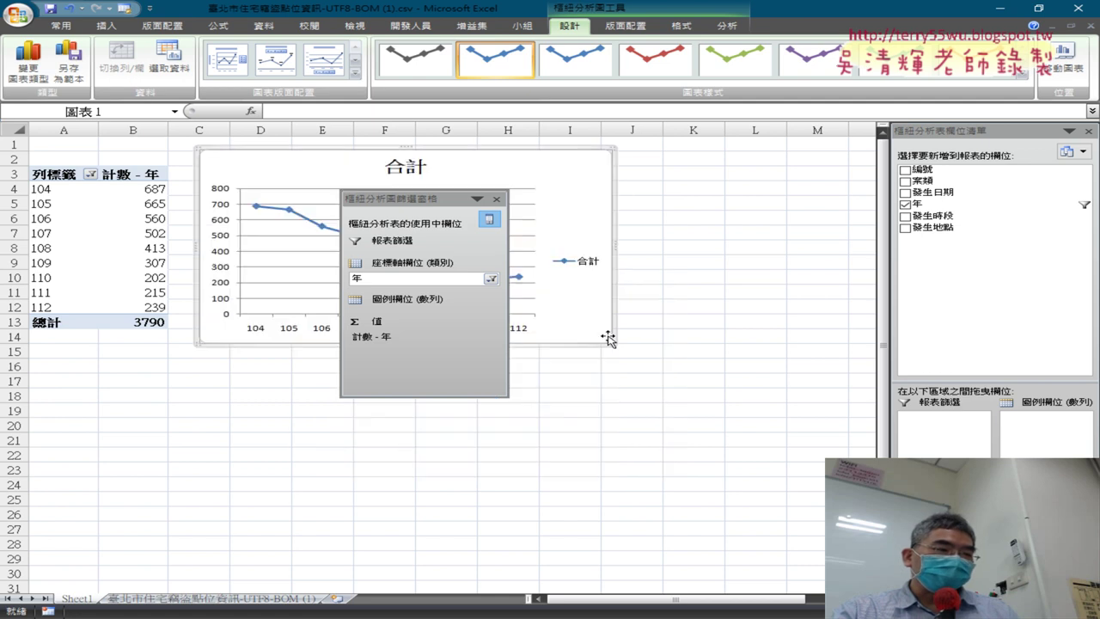
{"action": "left_click_drag", "start_coordinate": [613, 344], "coordinate": [808, 522]}
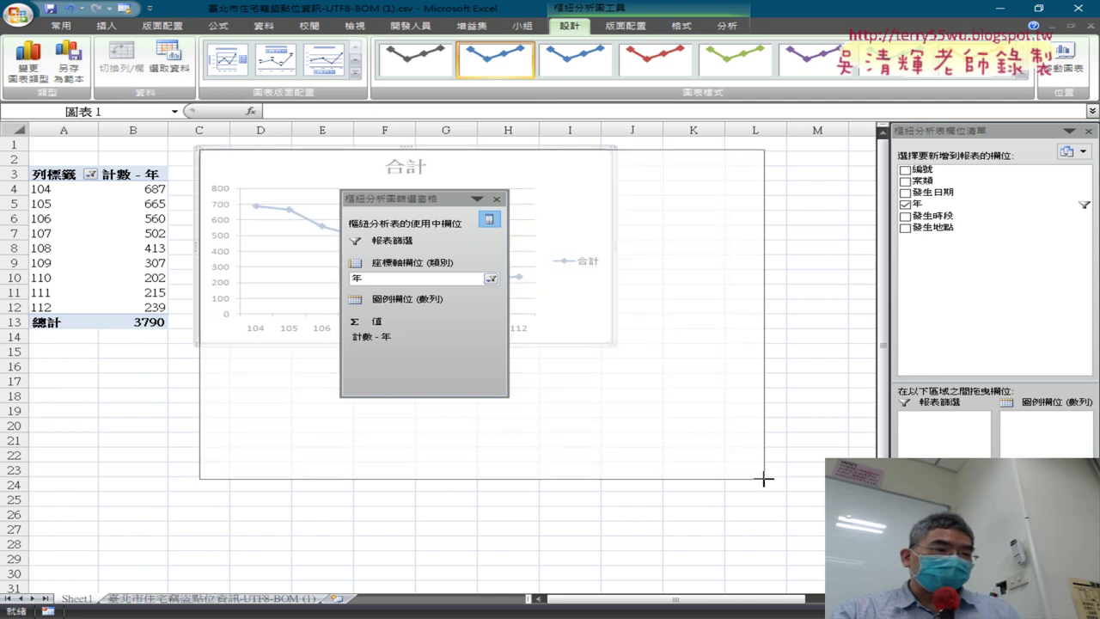
{"action": "left_click", "coordinate": [498, 201]}
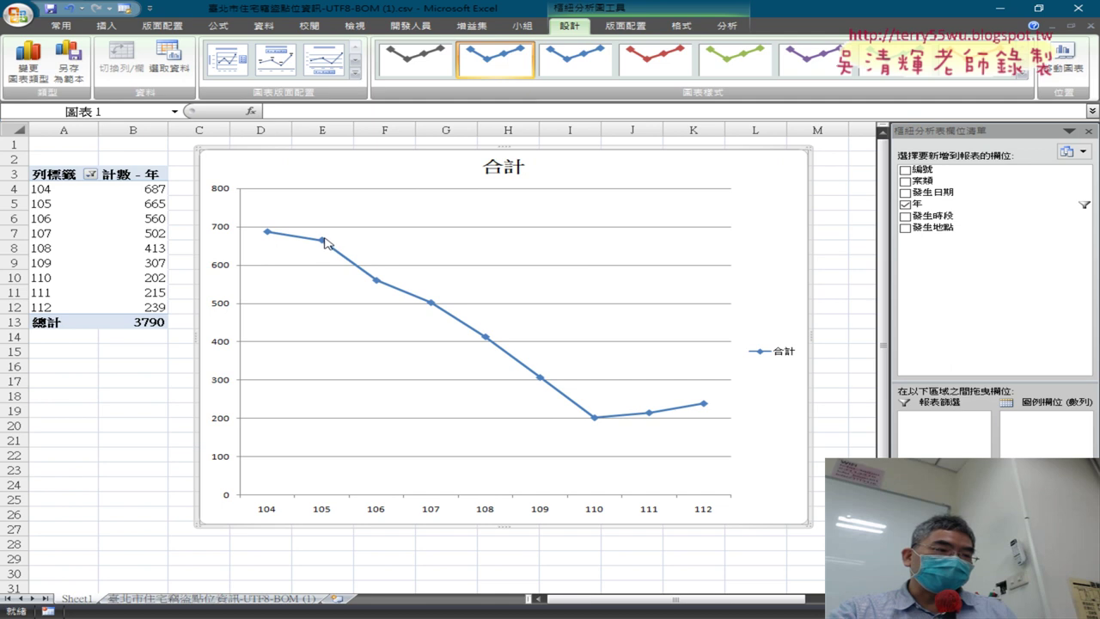
{"action": "mouse_move", "coordinate": [290, 242]}
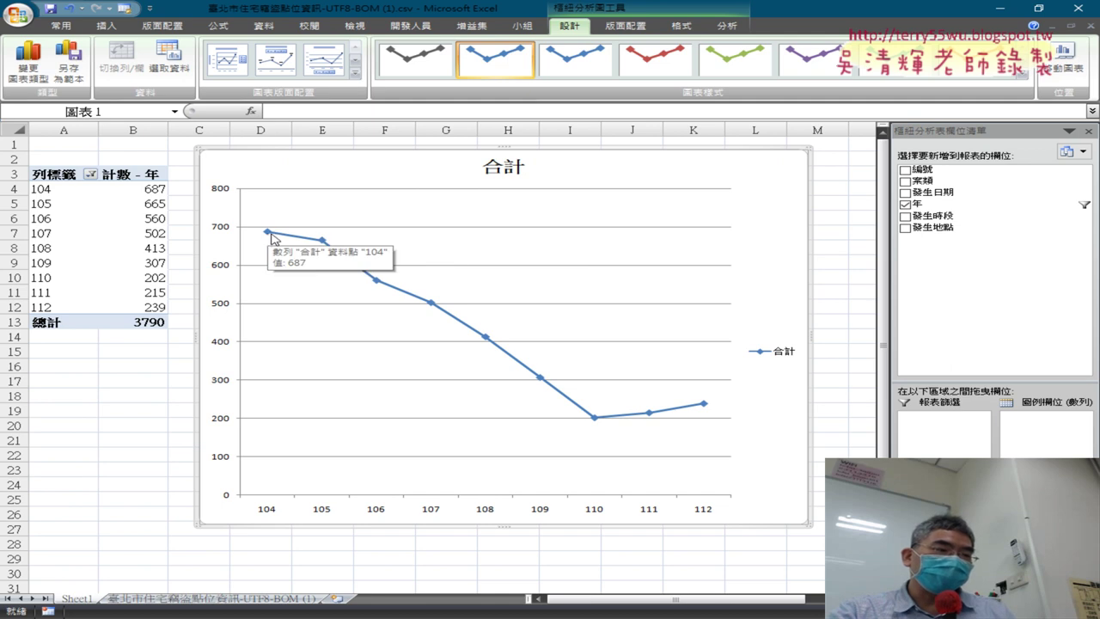
{"action": "mouse_move", "coordinate": [324, 247]}
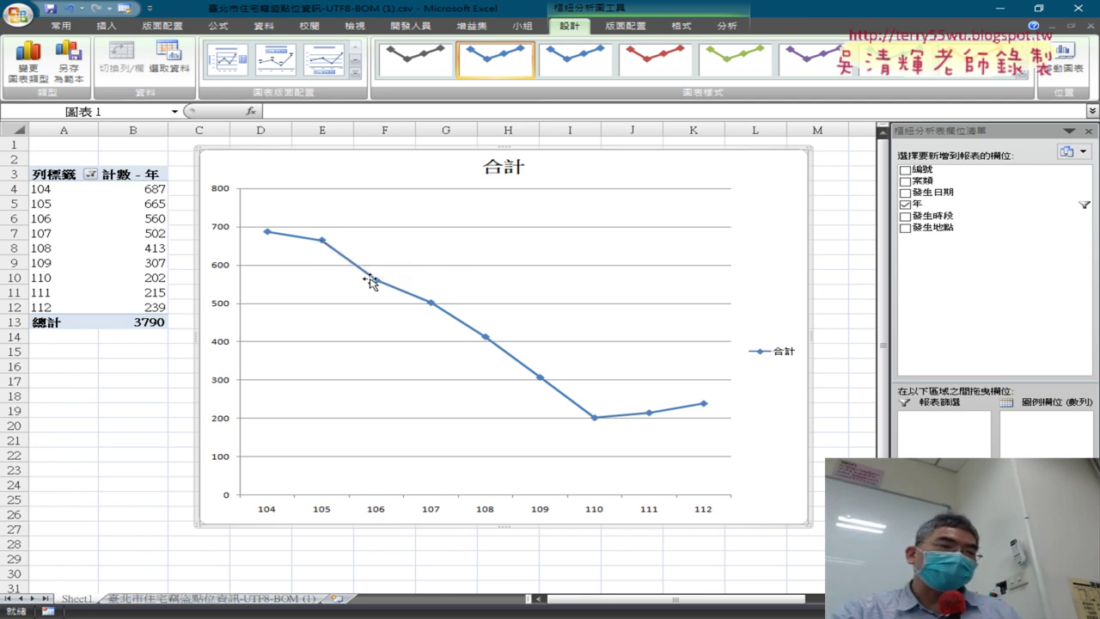
{"action": "mouse_move", "coordinate": [374, 285]}
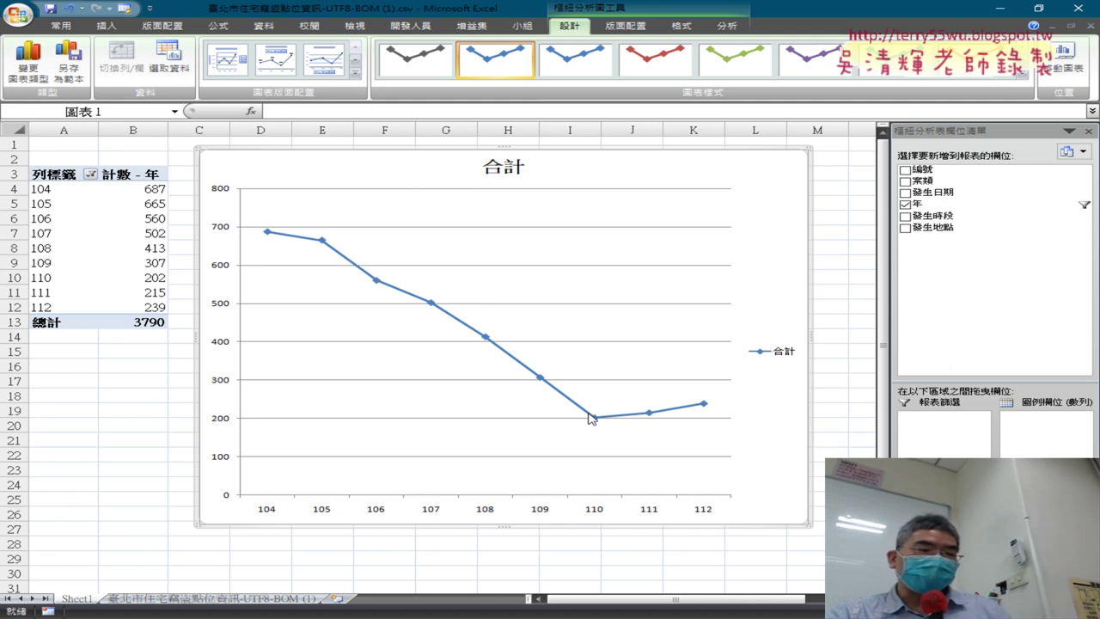
{"action": "mouse_move", "coordinate": [598, 422]}
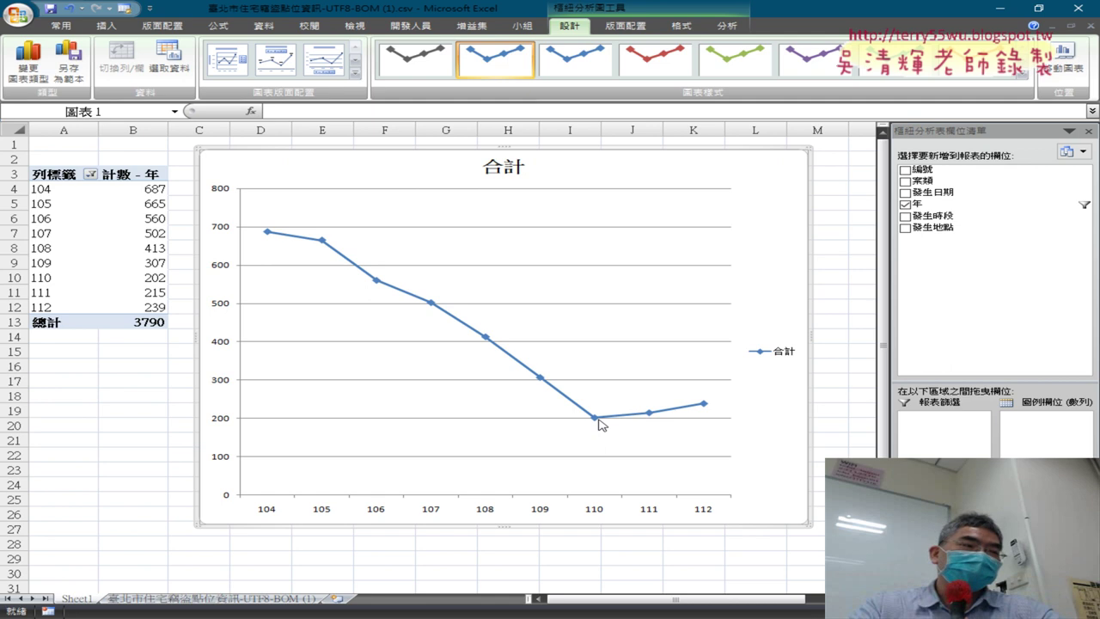
{"action": "left_click_drag", "start_coordinate": [43, 189], "coordinate": [59, 305]}
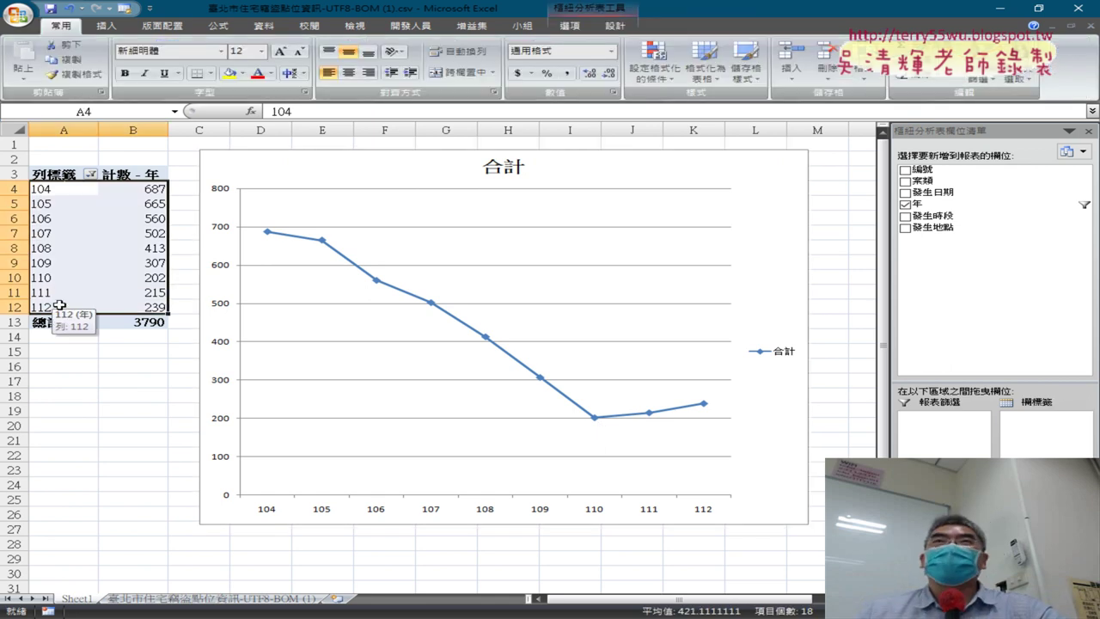
Select the pivot's year column, then its count column, then the line chart to review them.
{"action": "left_click", "coordinate": [77, 129]}
{"action": "left_click", "coordinate": [148, 129]}
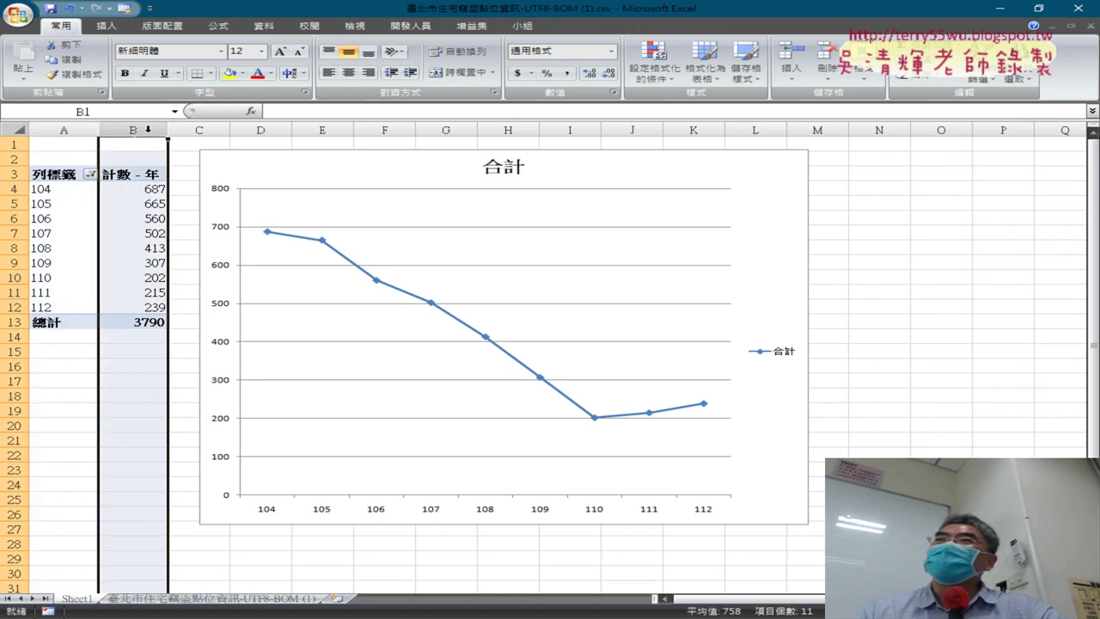
{"action": "left_click", "coordinate": [446, 174]}
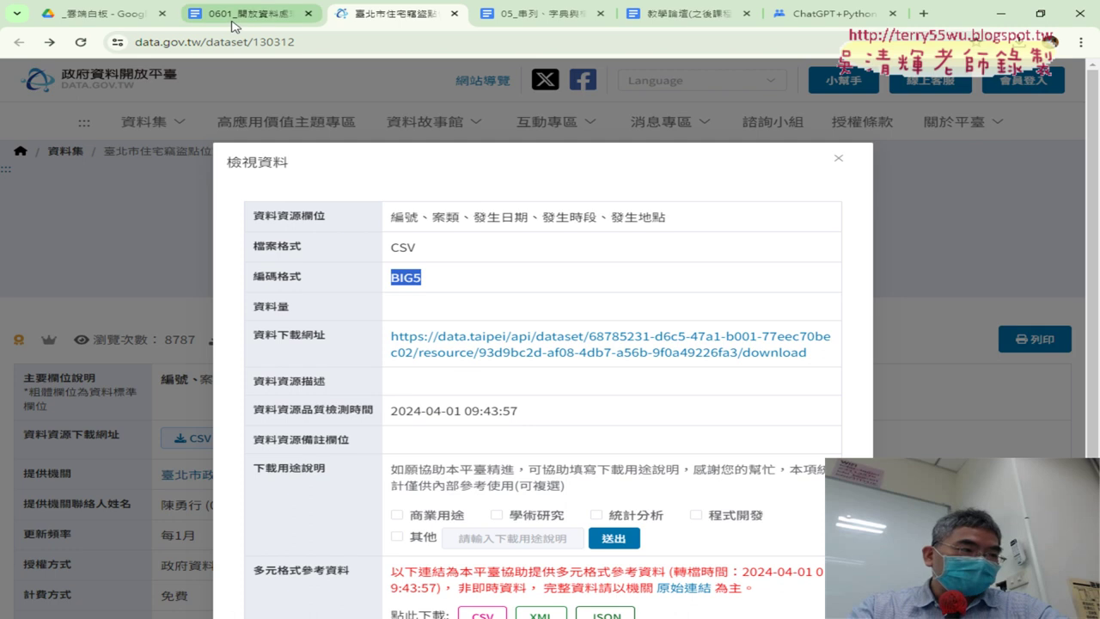
Highlight the notes' first task 將資料存為CSV in Google Docs, then switch to the Spyder script.
{"action": "left_click", "coordinate": [236, 14]}
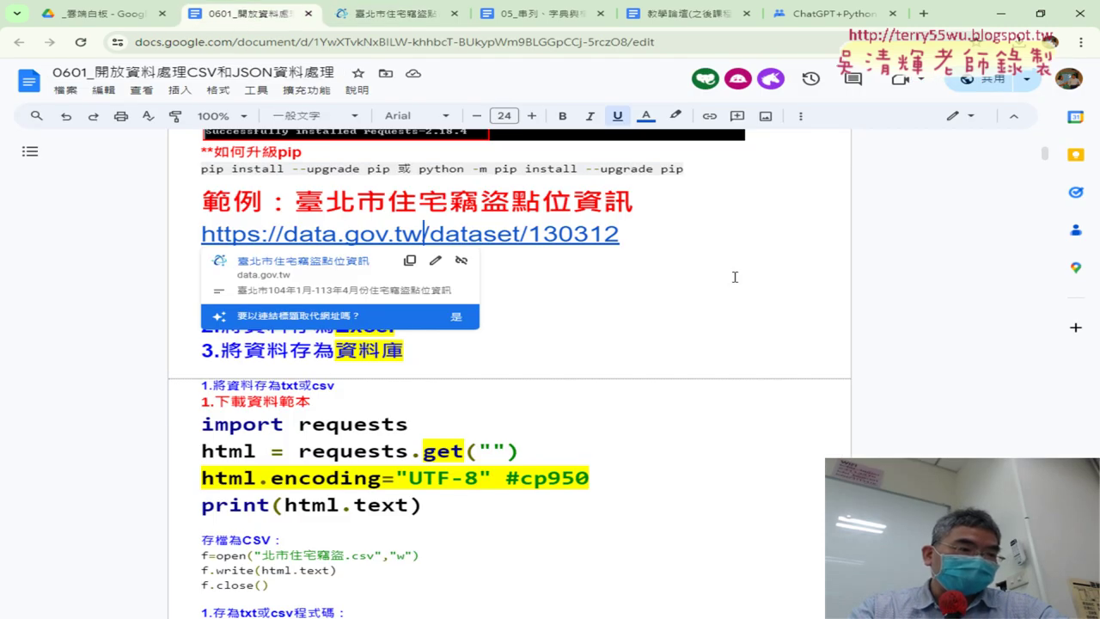
{"action": "scroll", "coordinate": [735, 277], "scroll_direction": "up", "scroll_amount": 3}
{"action": "scroll", "coordinate": [735, 276], "scroll_direction": "down", "scroll_amount": 3}
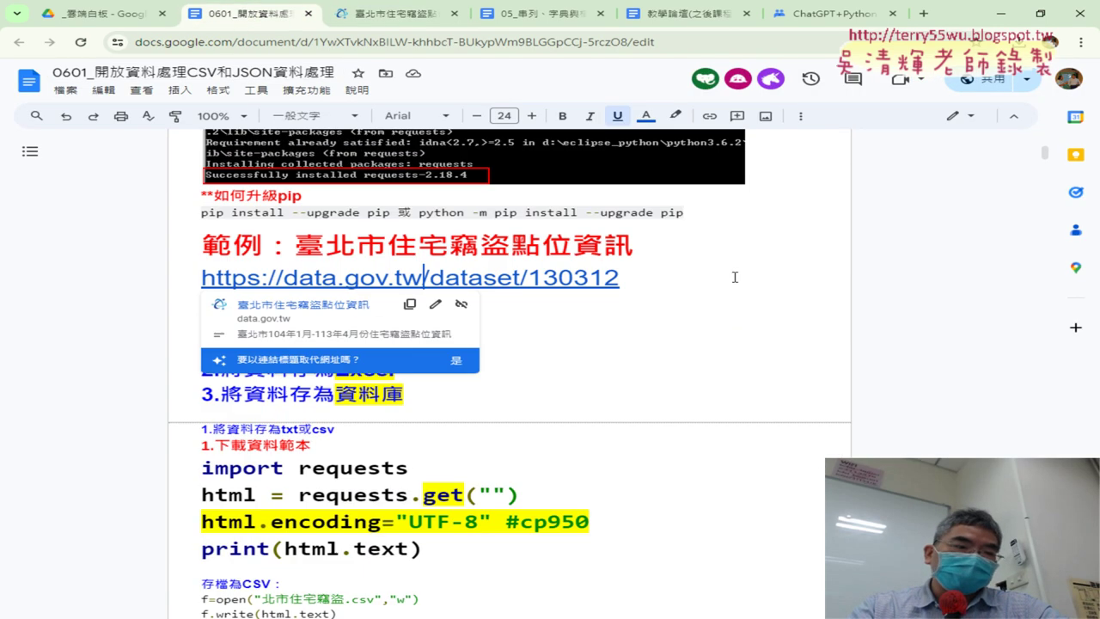
{"action": "left_click", "coordinate": [728, 275]}
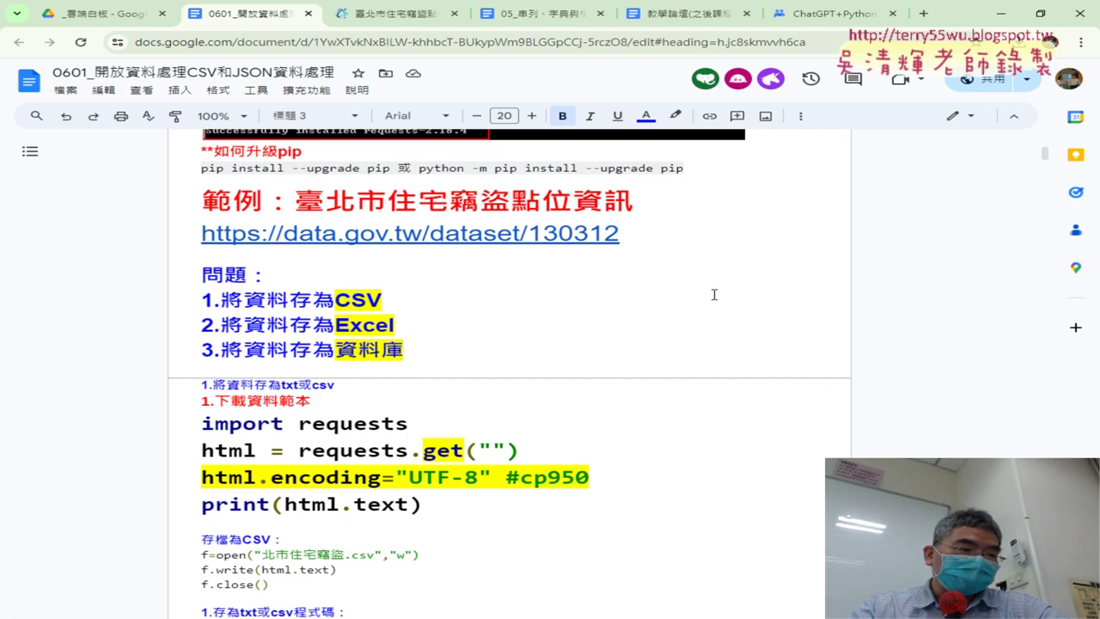
{"action": "scroll", "coordinate": [715, 294], "scroll_direction": "down", "scroll_amount": 1}
{"action": "left_click_drag", "start_coordinate": [410, 238], "coordinate": [221, 233]}
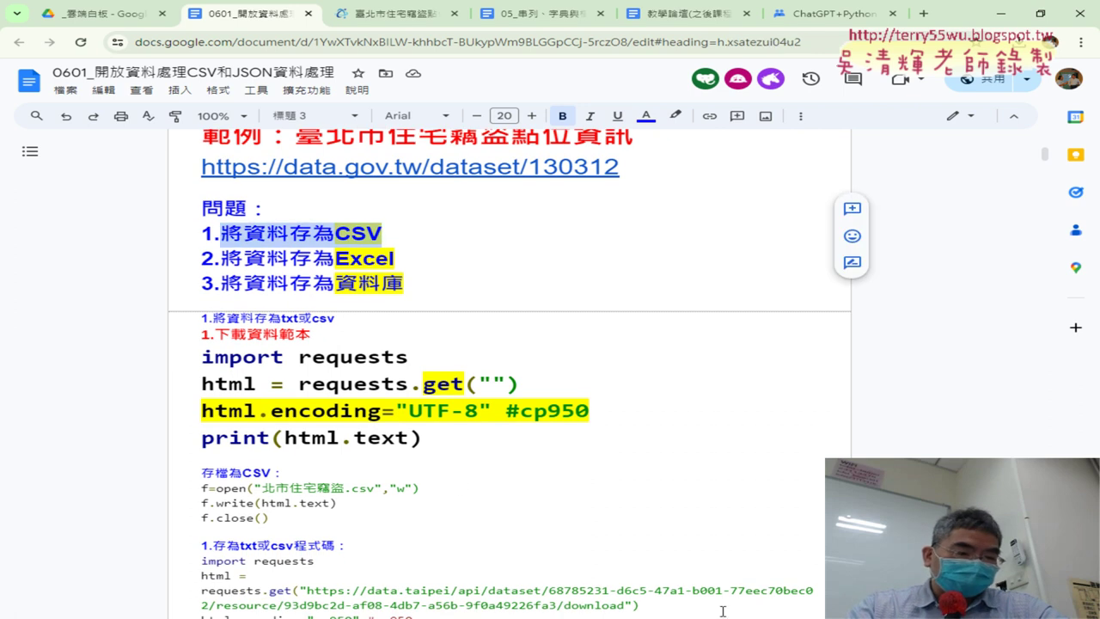
{"action": "key", "text": "alt+Tab"}
{"action": "left_click", "coordinate": [359, 227]}
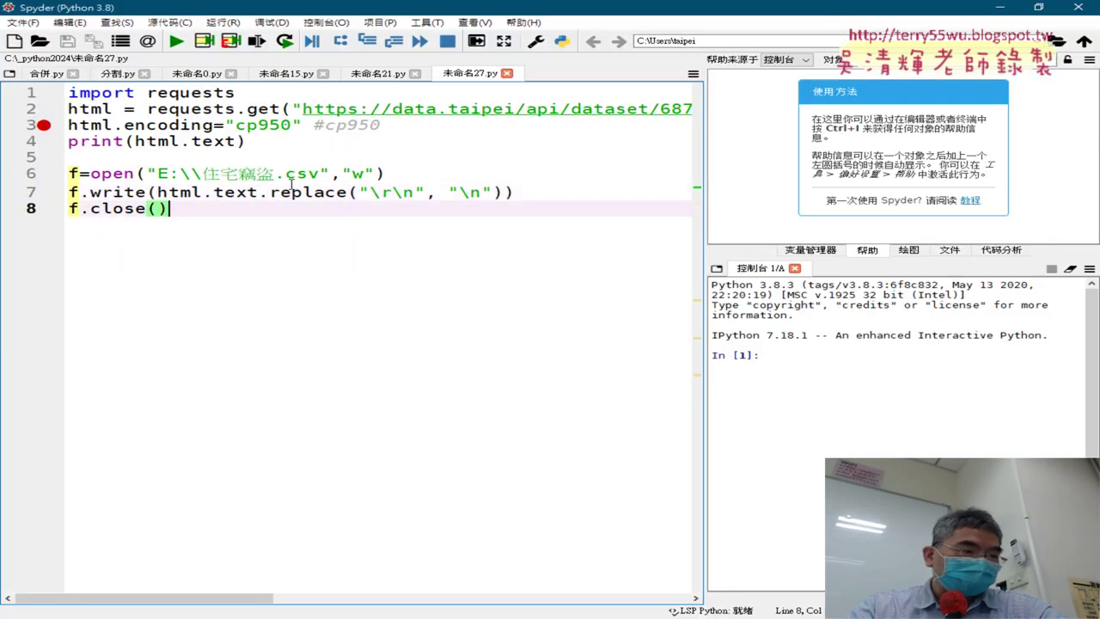
Cut the old download URL out of requests.get on line 2, leaving an empty string.
{"action": "left_click", "coordinate": [409, 102]}
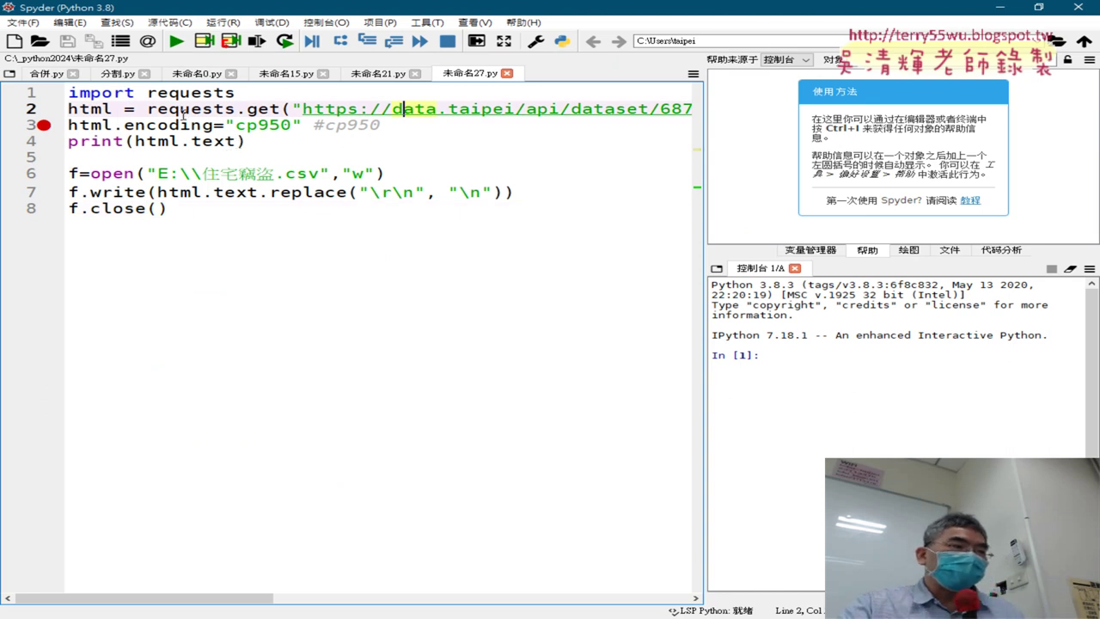
{"action": "left_click_drag", "start_coordinate": [146, 109], "coordinate": [281, 109]}
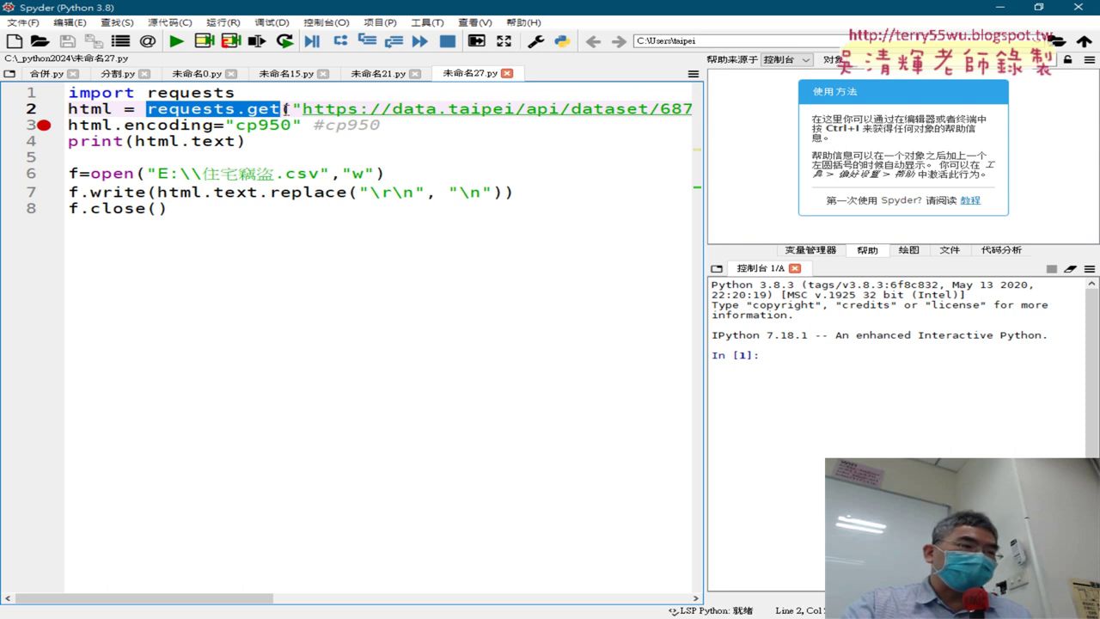
{"action": "left_click", "coordinate": [438, 109]}
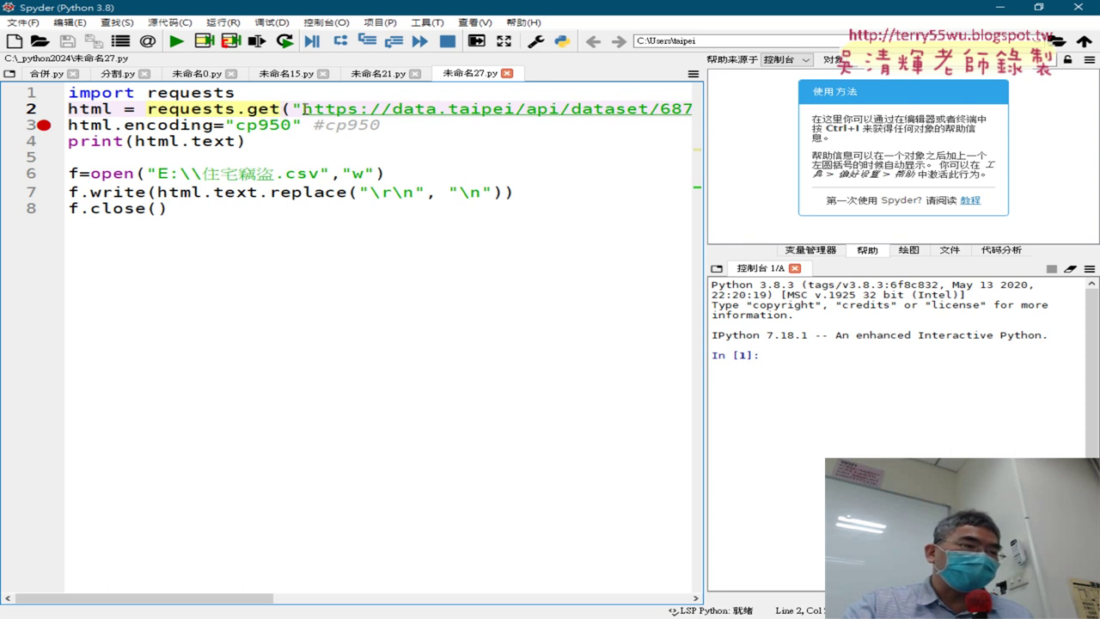
{"action": "left_click_drag", "start_coordinate": [305, 109], "coordinate": [668, 108]}
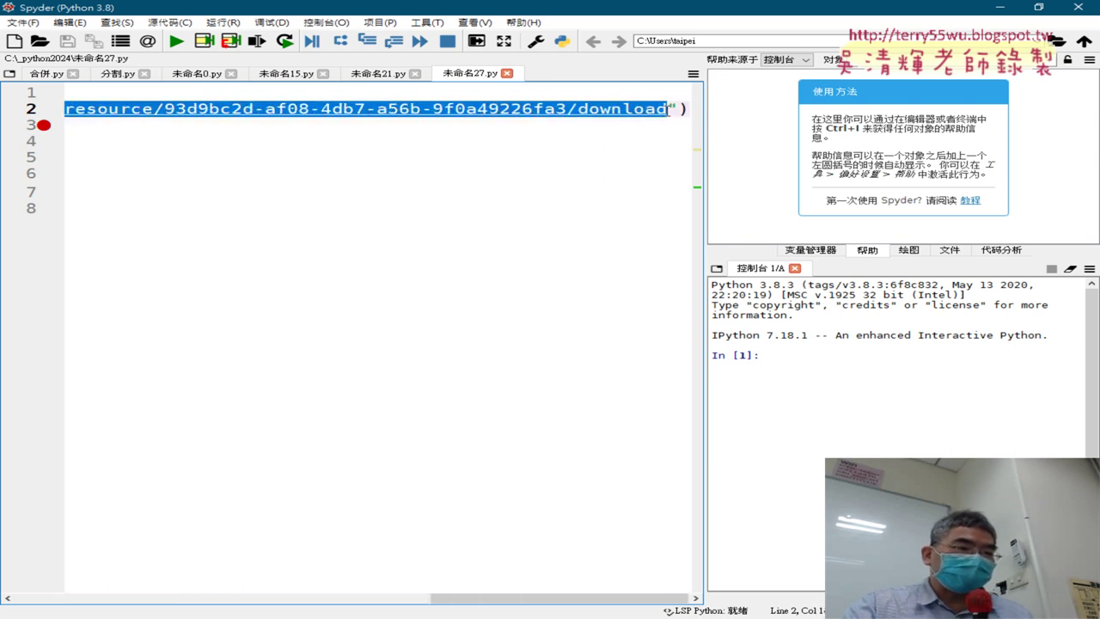
{"action": "key", "text": "ctrl+x"}
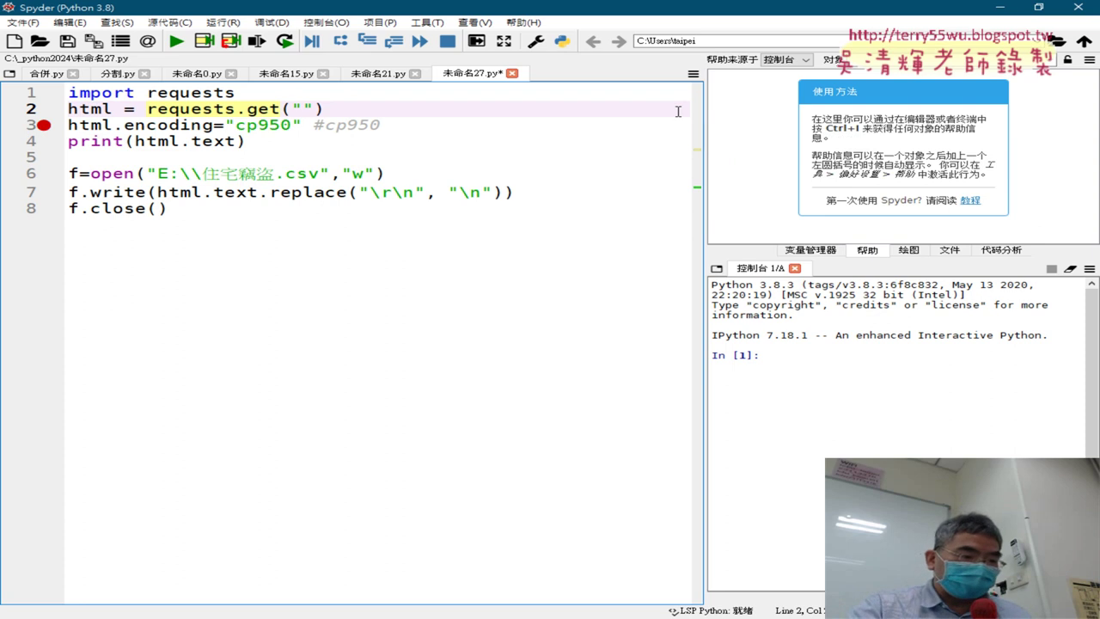
{"action": "key", "text": "alt+Tab"}
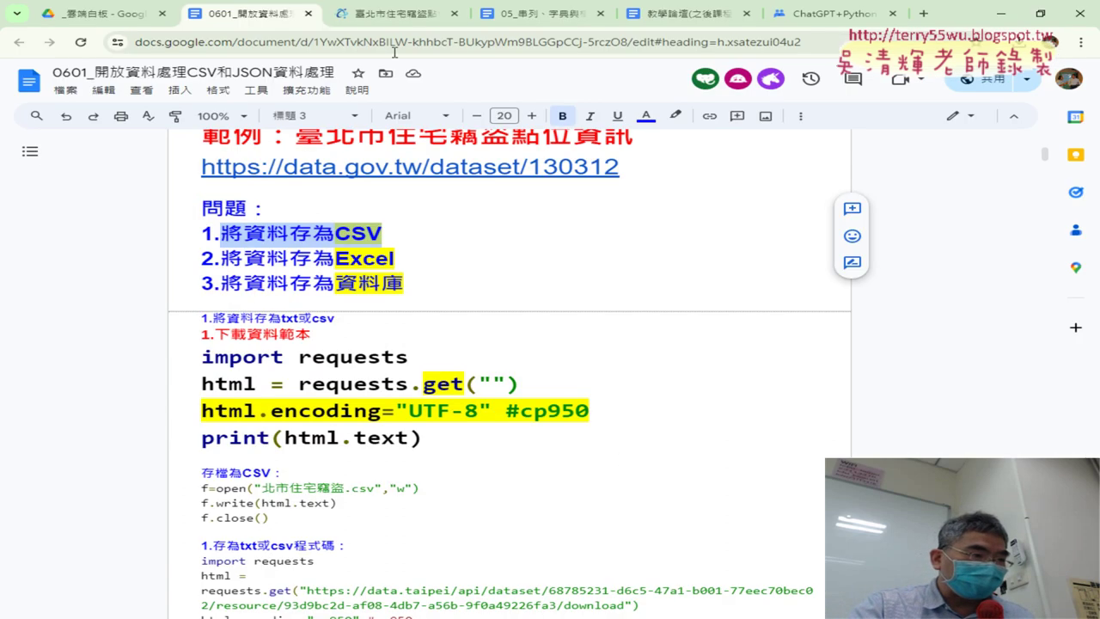
Copy the burglary resource's download URL from its 檢視資料 details and note the BIG5 encoding.
{"action": "left_click", "coordinate": [394, 14]}
{"action": "left_click", "coordinate": [844, 162]}
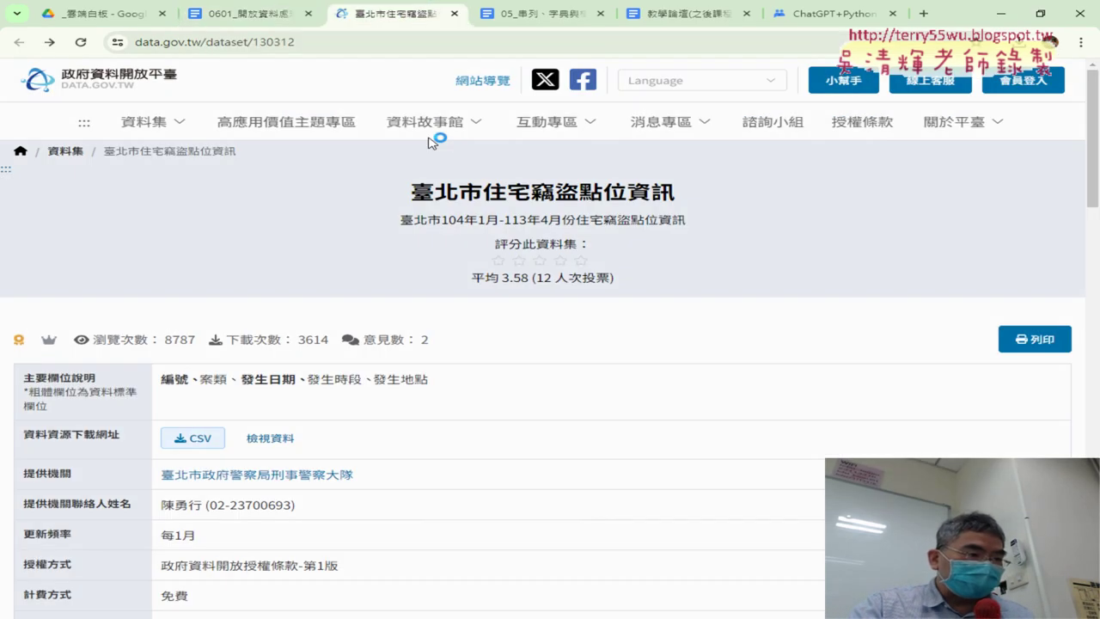
{"action": "scroll", "coordinate": [456, 238], "scroll_direction": "down", "scroll_amount": 2}
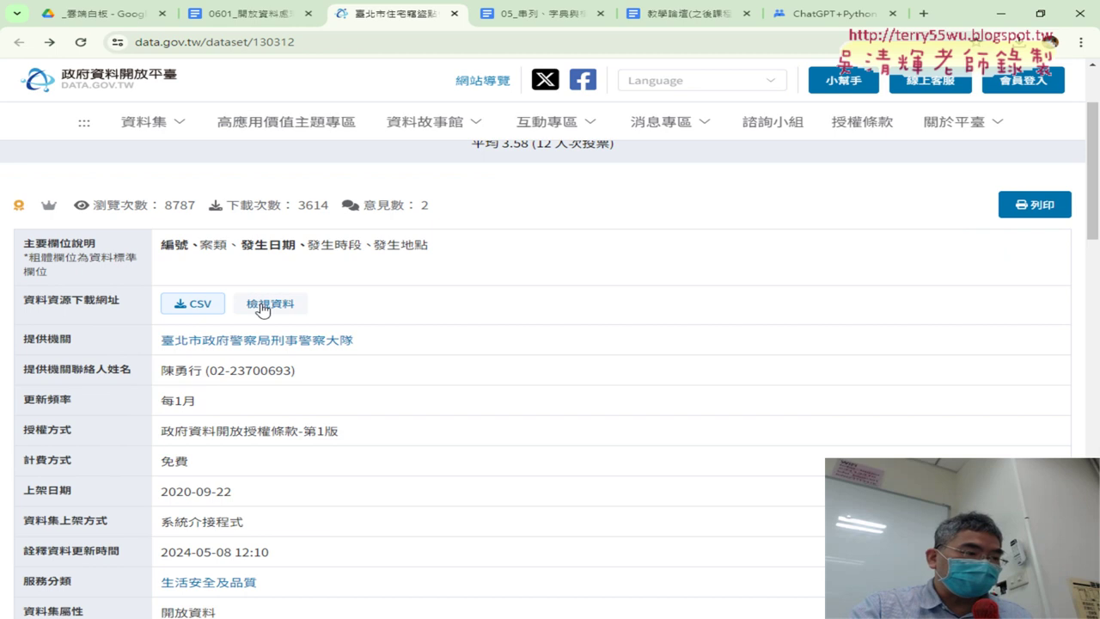
{"action": "left_click", "coordinate": [279, 308]}
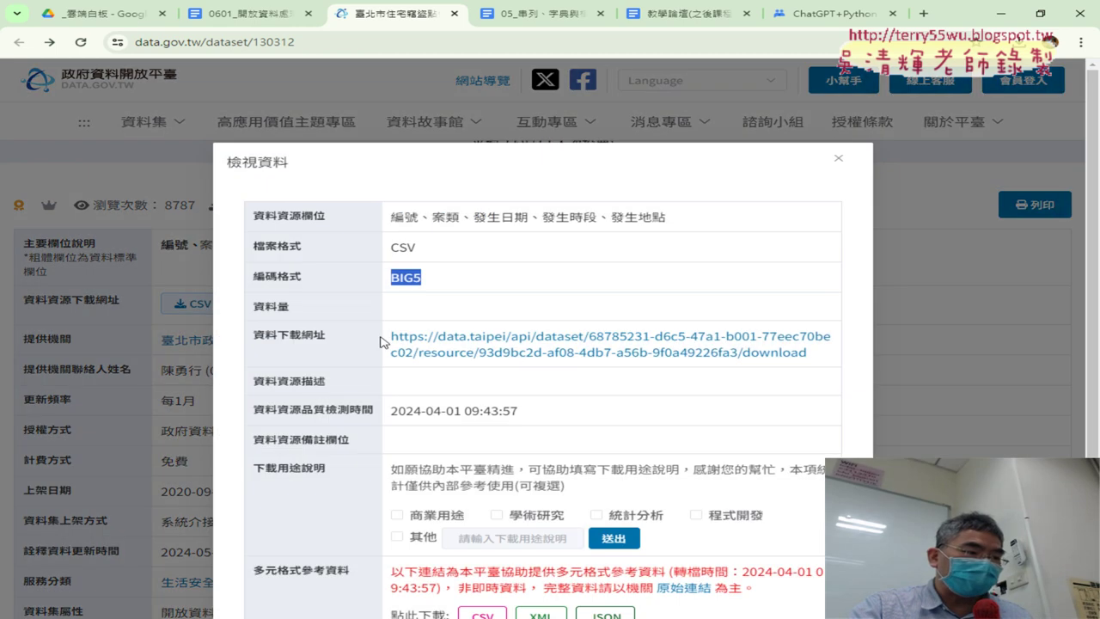
{"action": "left_click_drag", "start_coordinate": [810, 353], "coordinate": [396, 347]}
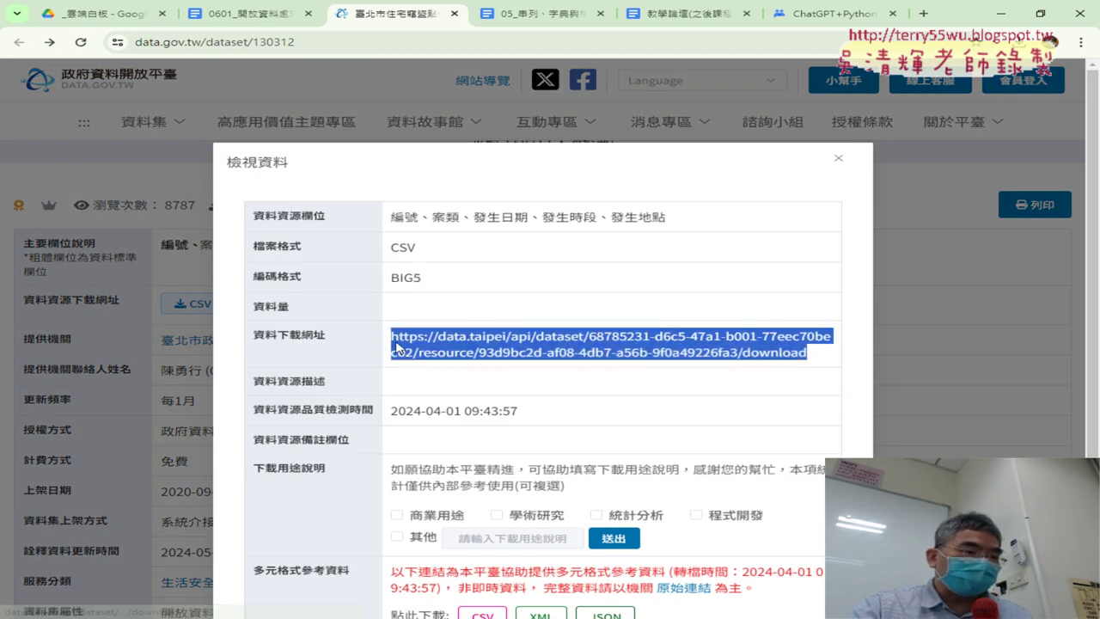
{"action": "right_click", "coordinate": [478, 342]}
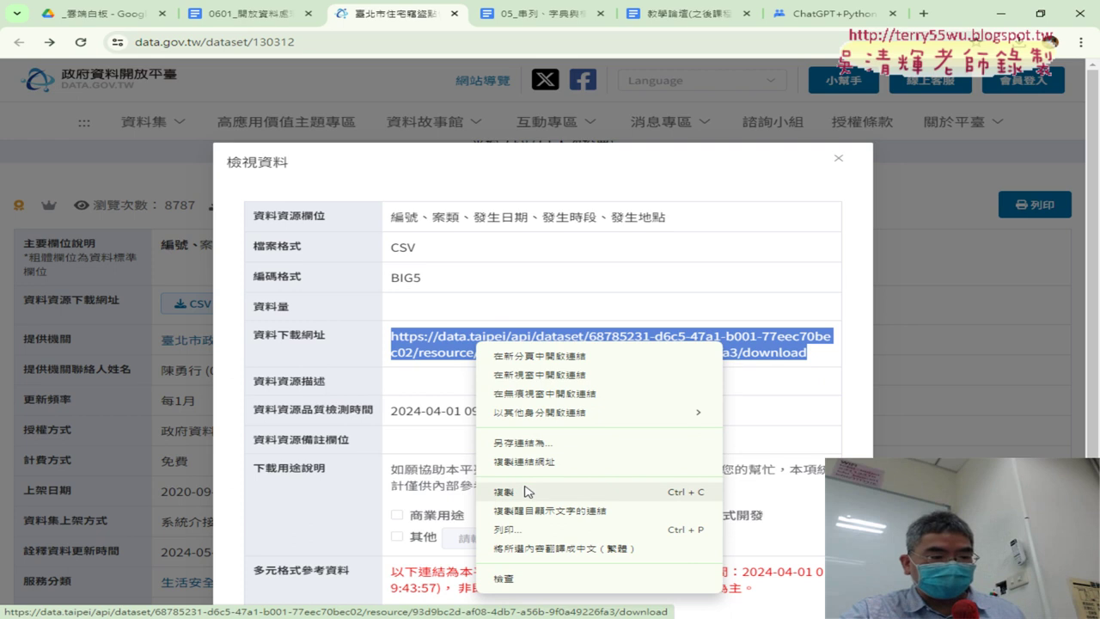
{"action": "left_click", "coordinate": [527, 490]}
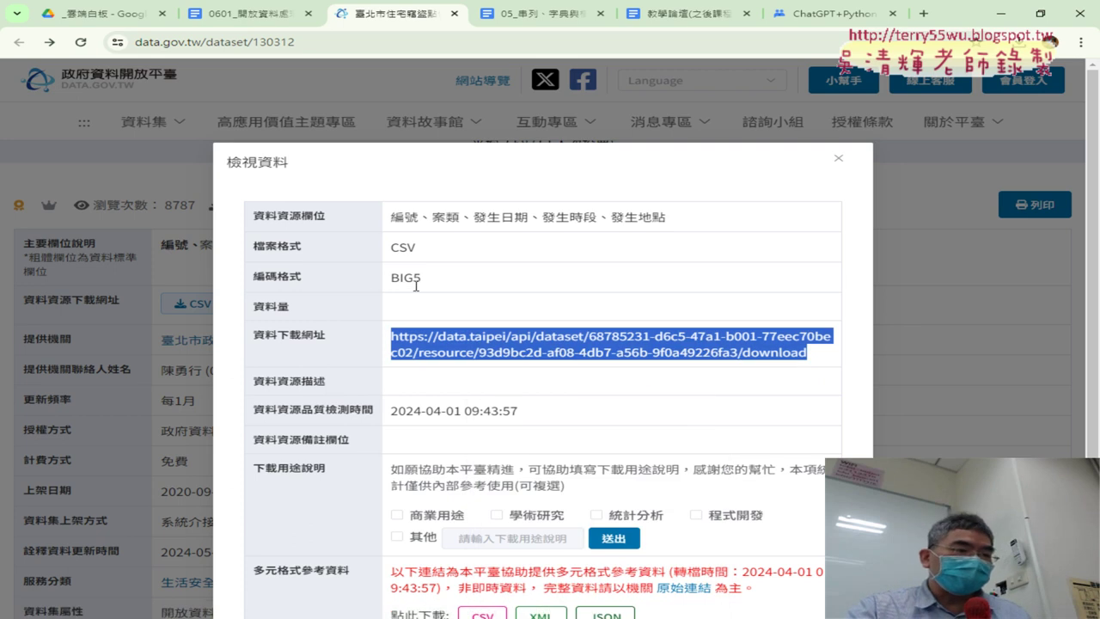
{"action": "left_click_drag", "start_coordinate": [425, 283], "coordinate": [389, 287]}
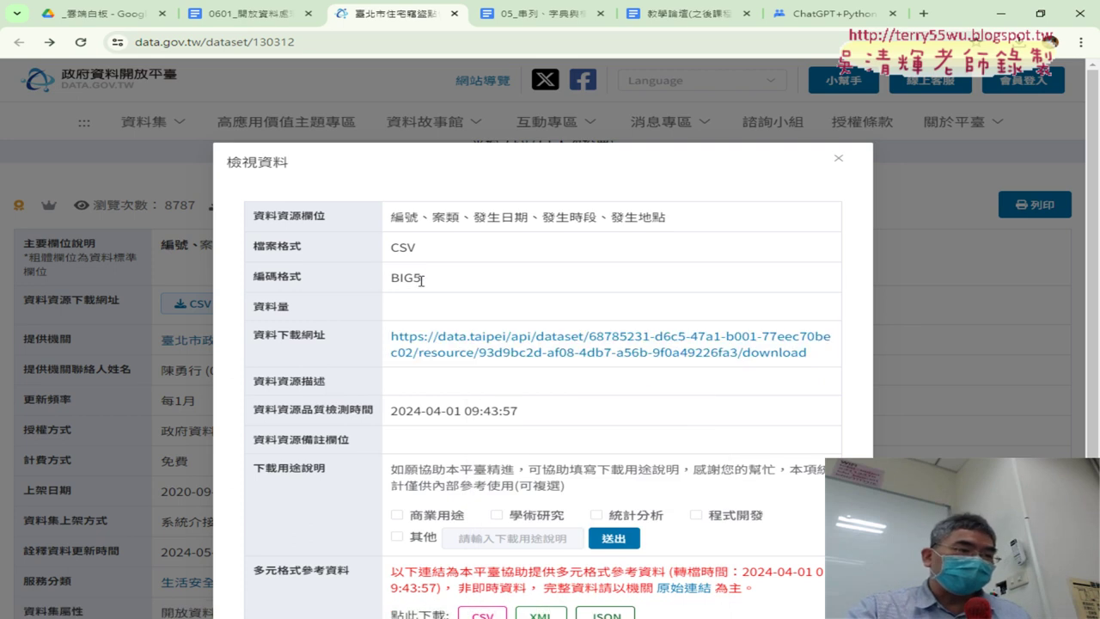
{"action": "left_click", "coordinate": [1007, 19]}
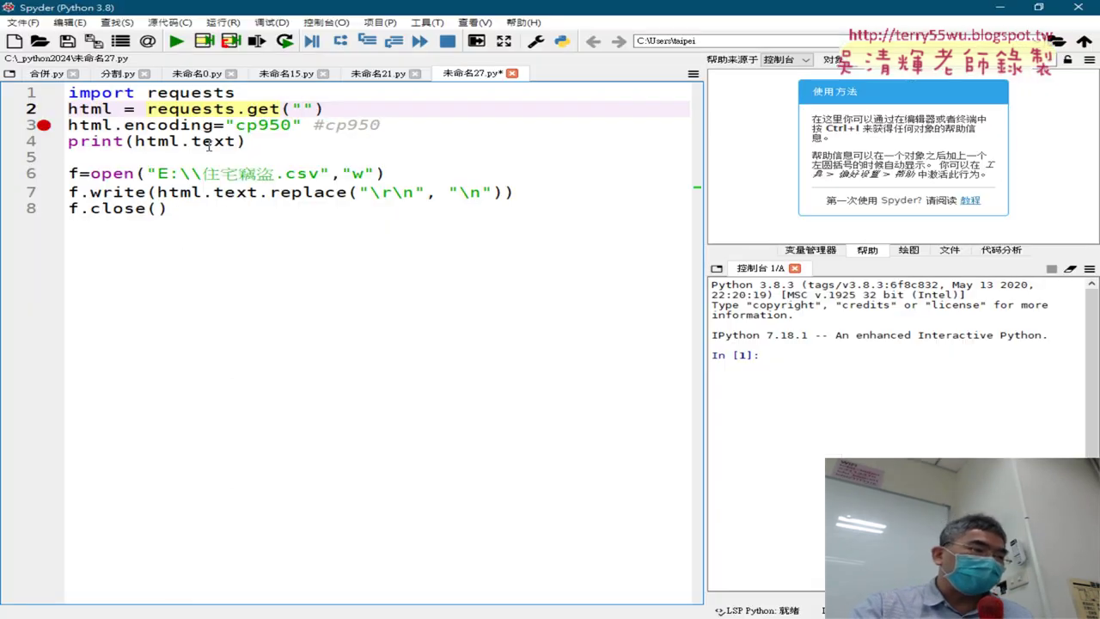
Paste the dataset URL into requests.get on line 2 and delete the stray leading spaces.
{"action": "left_click_drag", "start_coordinate": [236, 125], "coordinate": [293, 125]}
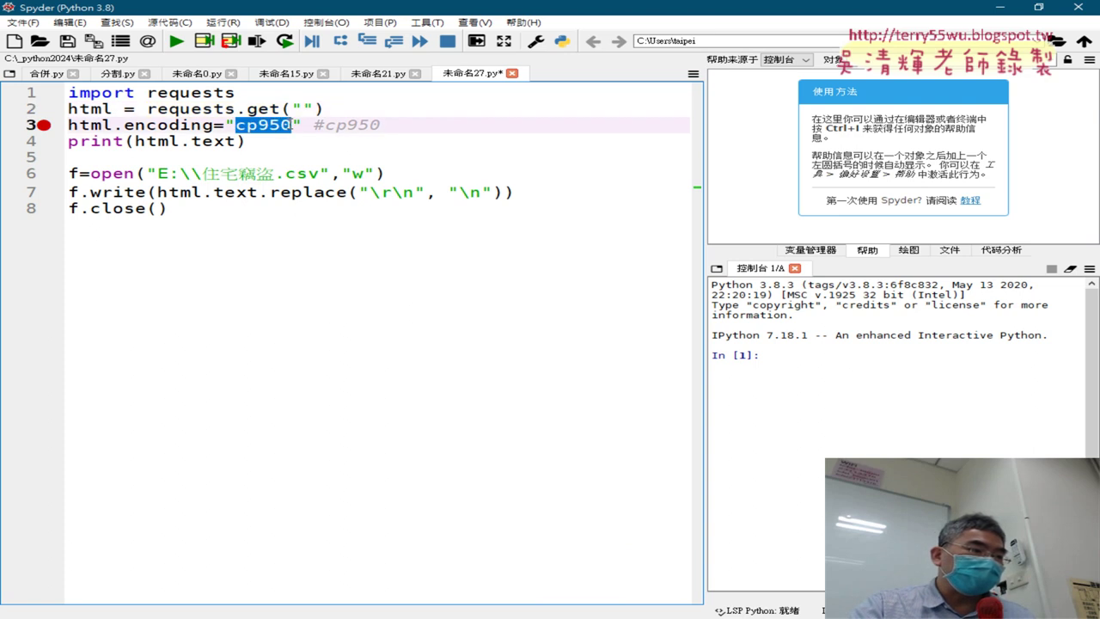
{"action": "left_click", "coordinate": [302, 108]}
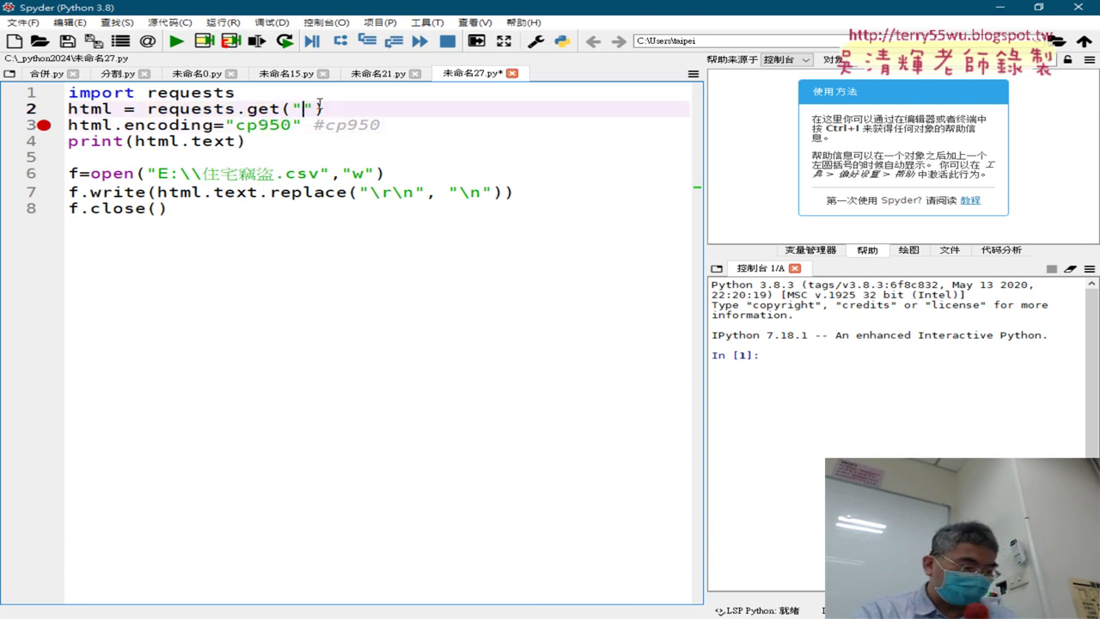
{"action": "key", "text": "ctrl+v"}
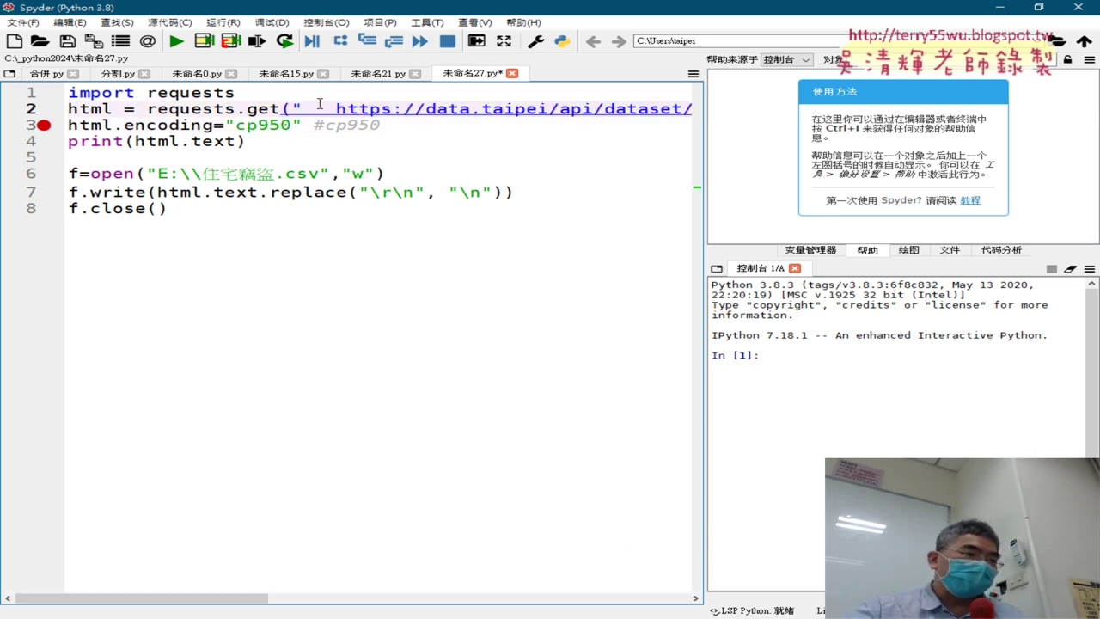
{"action": "left_click", "coordinate": [337, 107]}
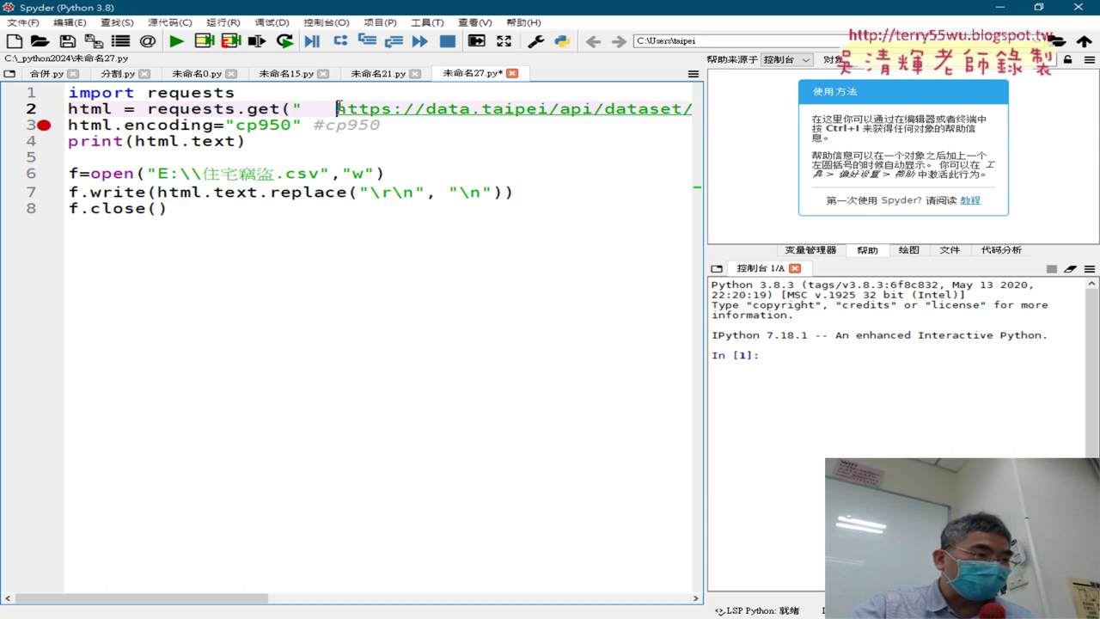
{"action": "double_click", "coordinate": [309, 108]}
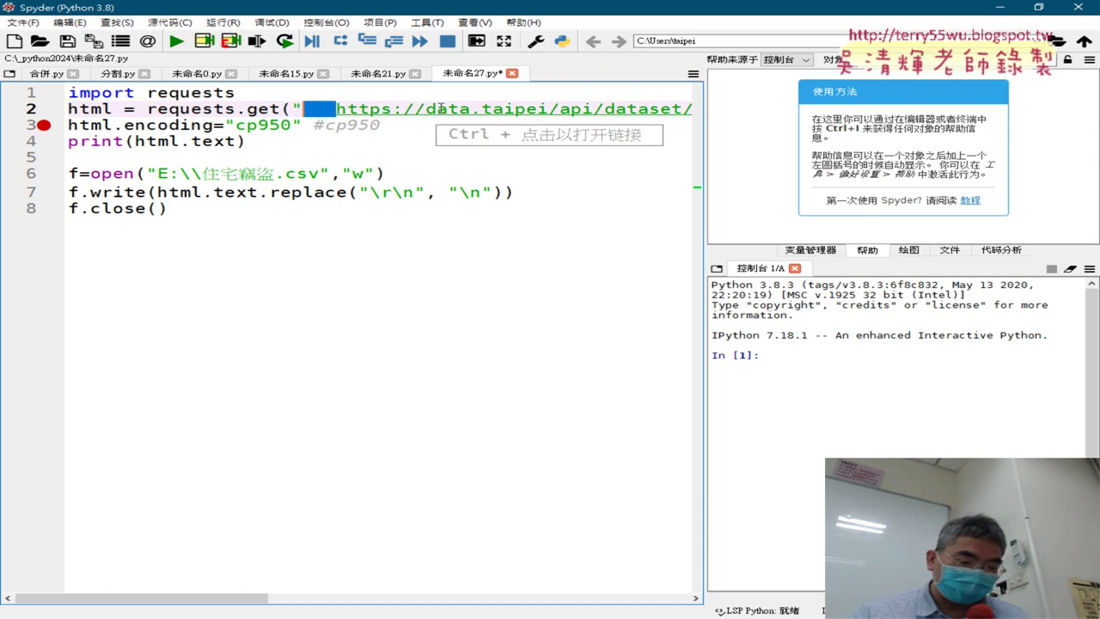
{"action": "key", "text": "BackSpace"}
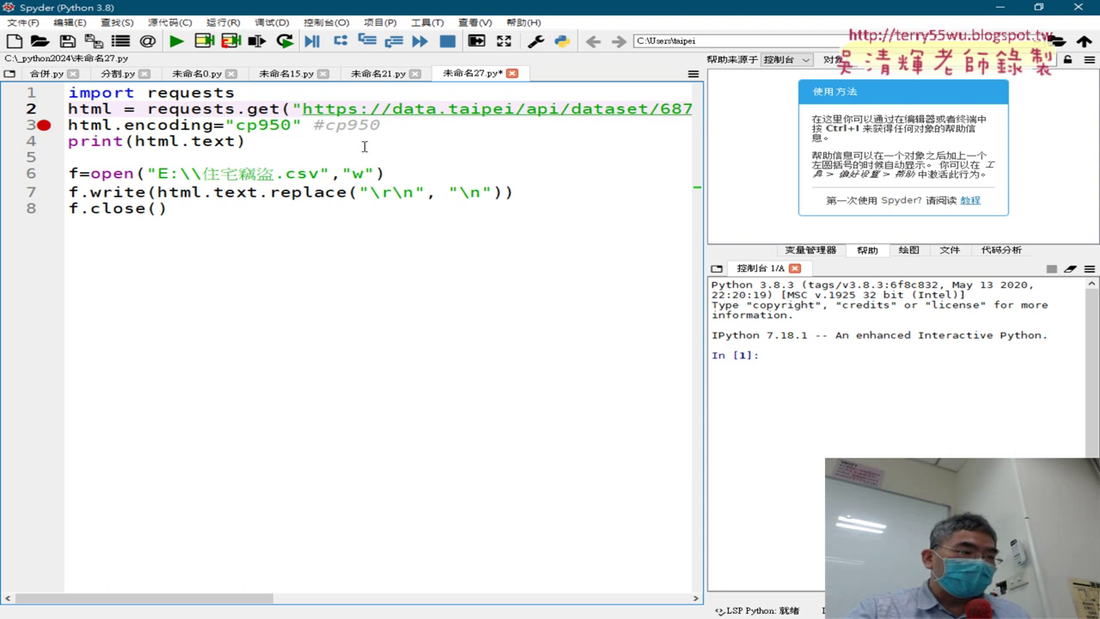
{"action": "left_click_drag", "start_coordinate": [227, 211], "coordinate": [66, 174]}
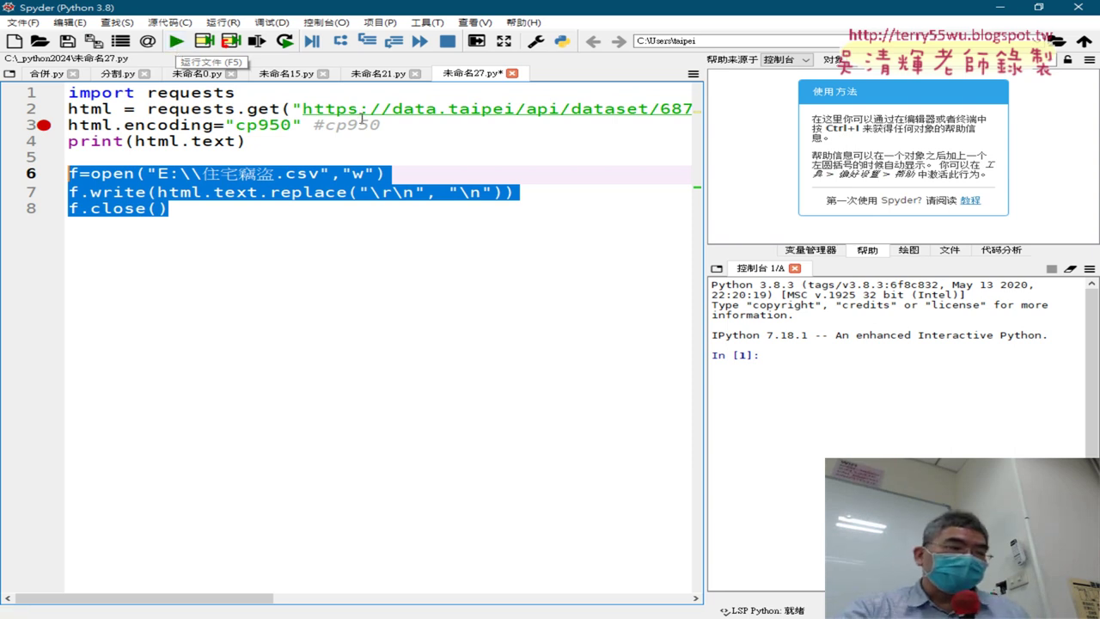
Highlight line 7's replace call that converts \r\n line endings to \n.
{"action": "left_click", "coordinate": [390, 214]}
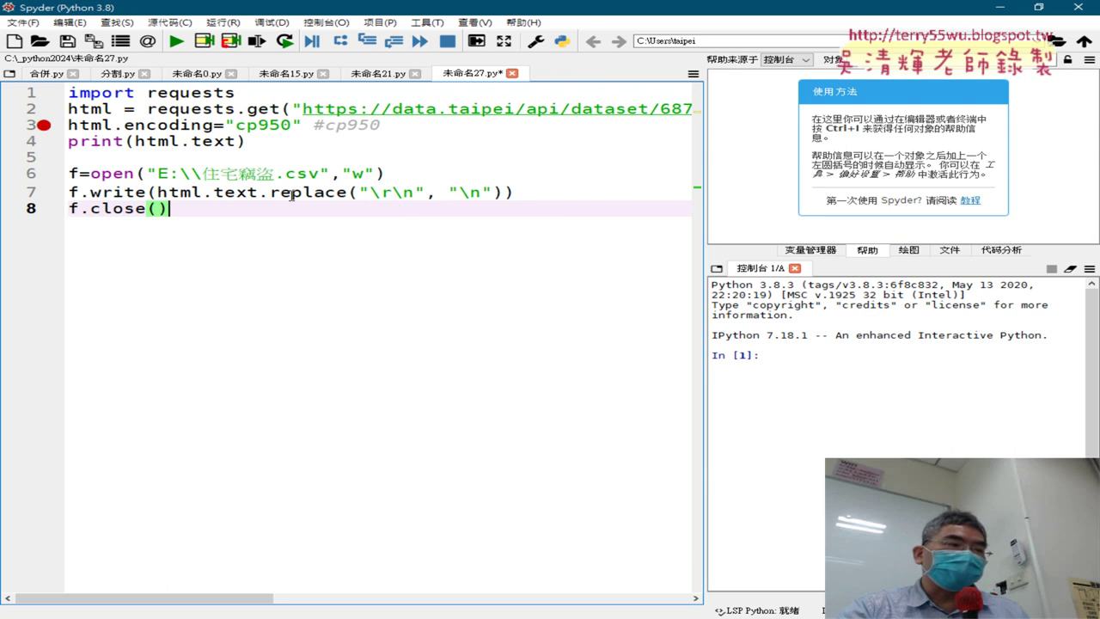
{"action": "left_click_drag", "start_coordinate": [369, 192], "coordinate": [416, 192]}
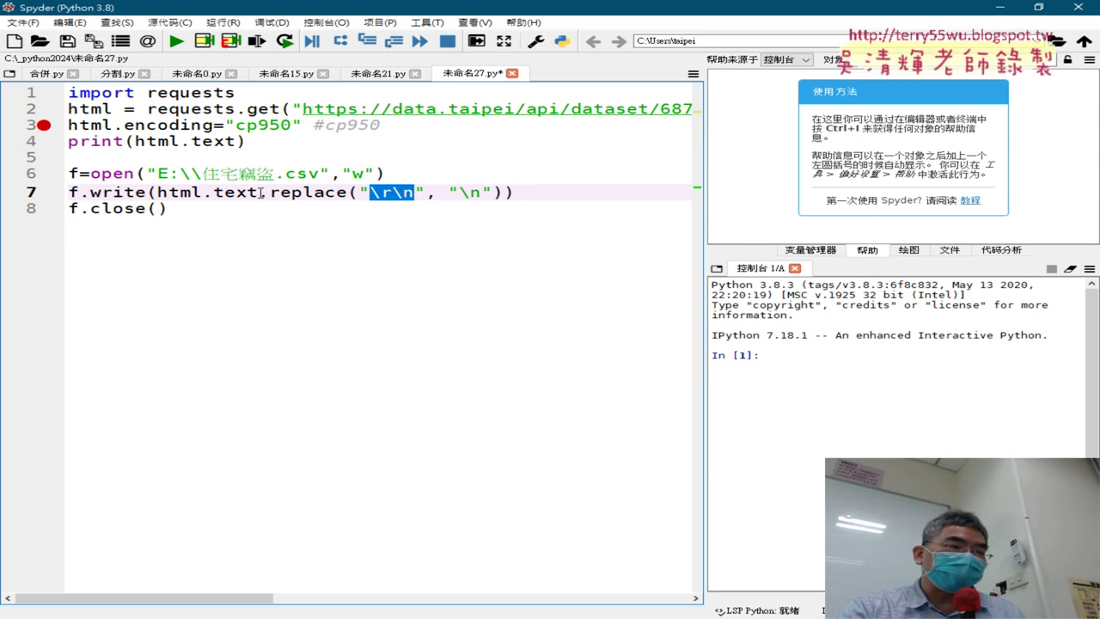
{"action": "left_click_drag", "start_coordinate": [260, 193], "coordinate": [348, 192]}
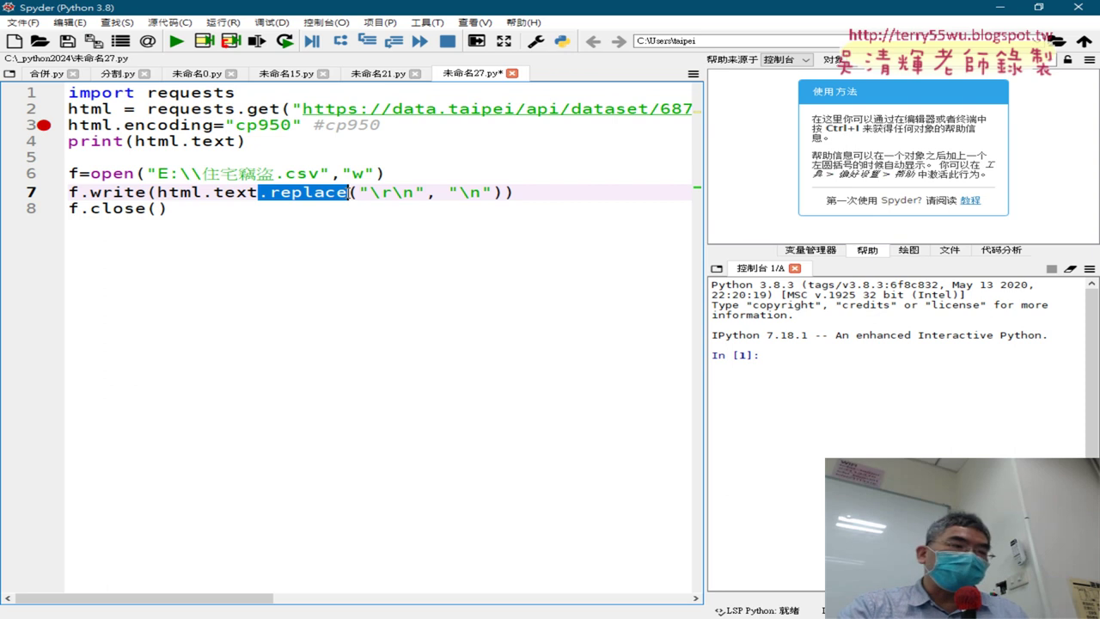
{"action": "left_click_drag", "start_coordinate": [369, 193], "coordinate": [418, 192]}
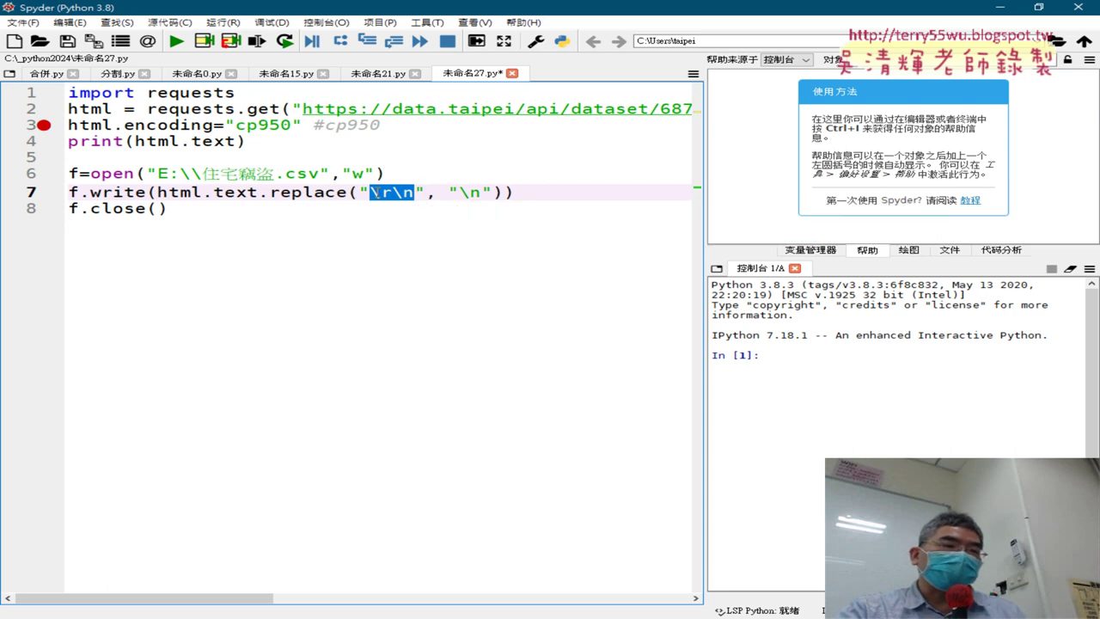
{"action": "left_click_drag", "start_coordinate": [459, 193], "coordinate": [484, 193]}
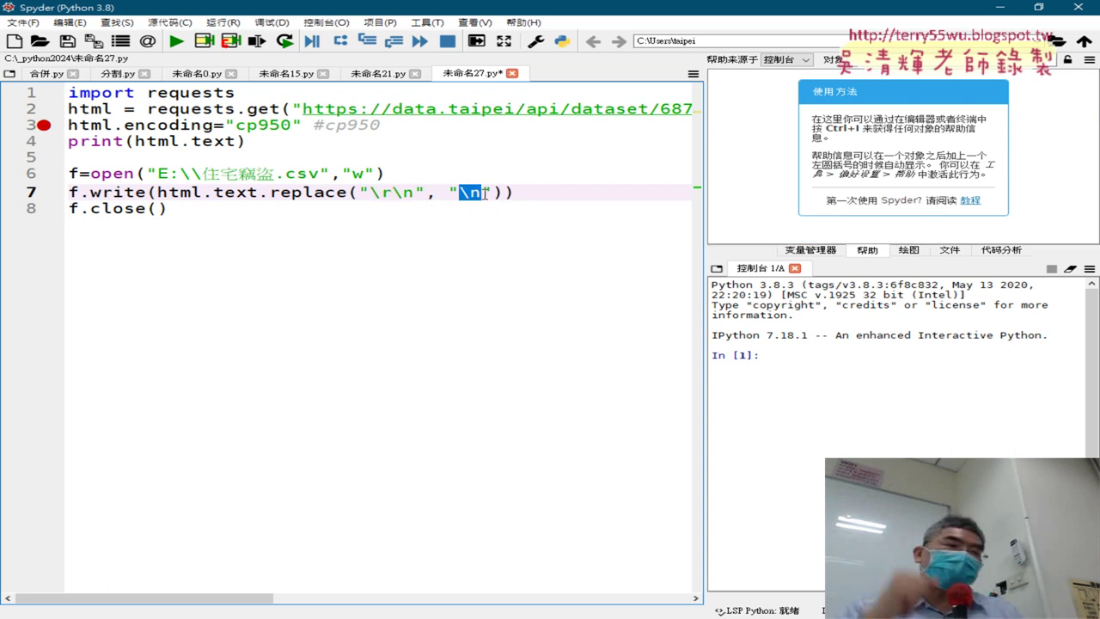
Run the script with F5, select the output path E:\\住宅竊盜.csv, and open File Explorer.
{"action": "key", "text": "F5"}
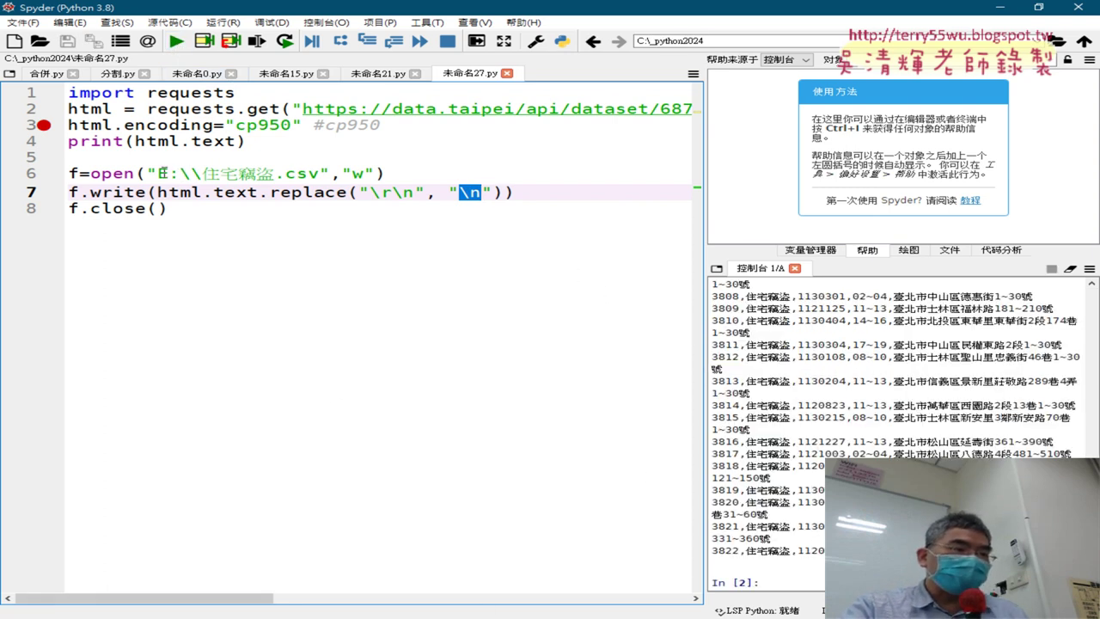
{"action": "double_click", "coordinate": [164, 174]}
{"action": "left_click_drag", "start_coordinate": [163, 174], "coordinate": [324, 171]}
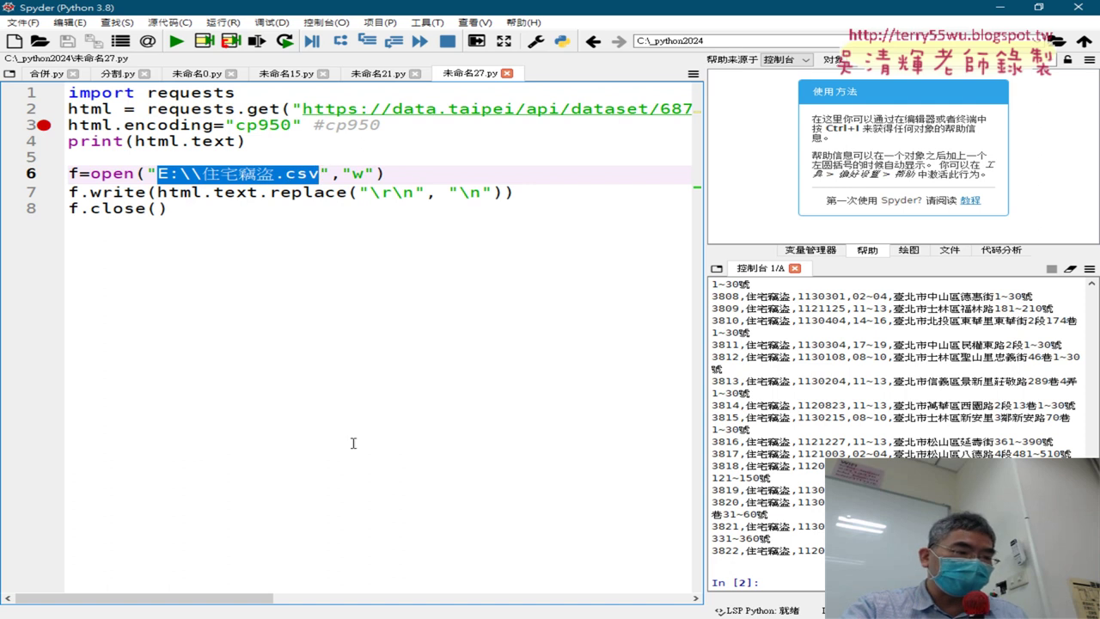
{"action": "key", "text": "super+e"}
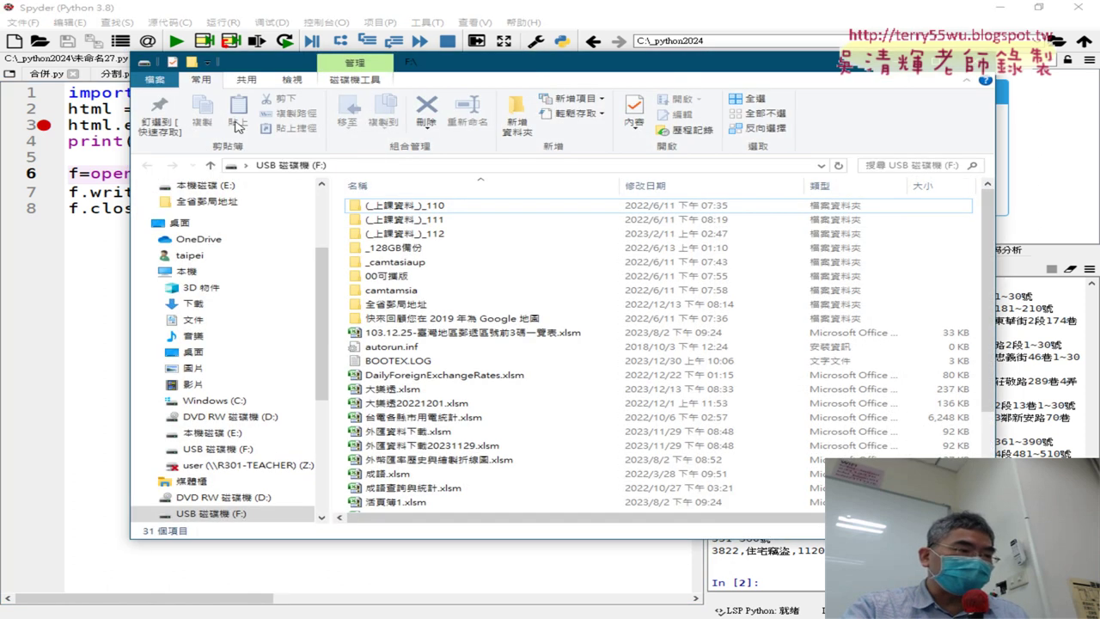
Go up to drive E: in File Explorer and select the downloaded 住宅竊盜.csv.
{"action": "left_click", "coordinate": [210, 165]}
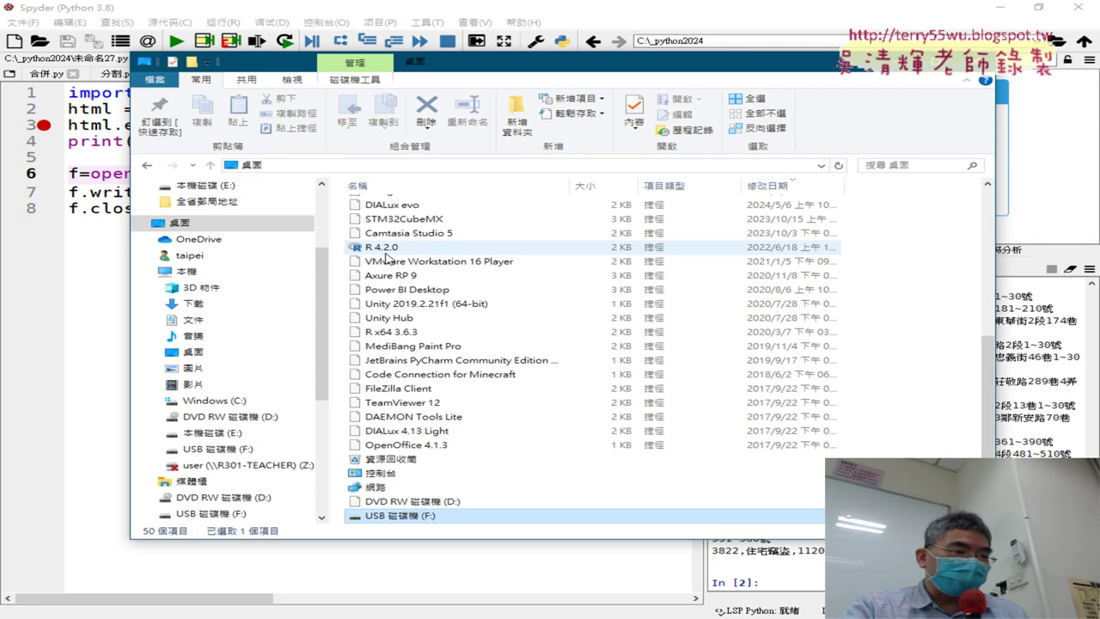
{"action": "left_click", "coordinate": [232, 432]}
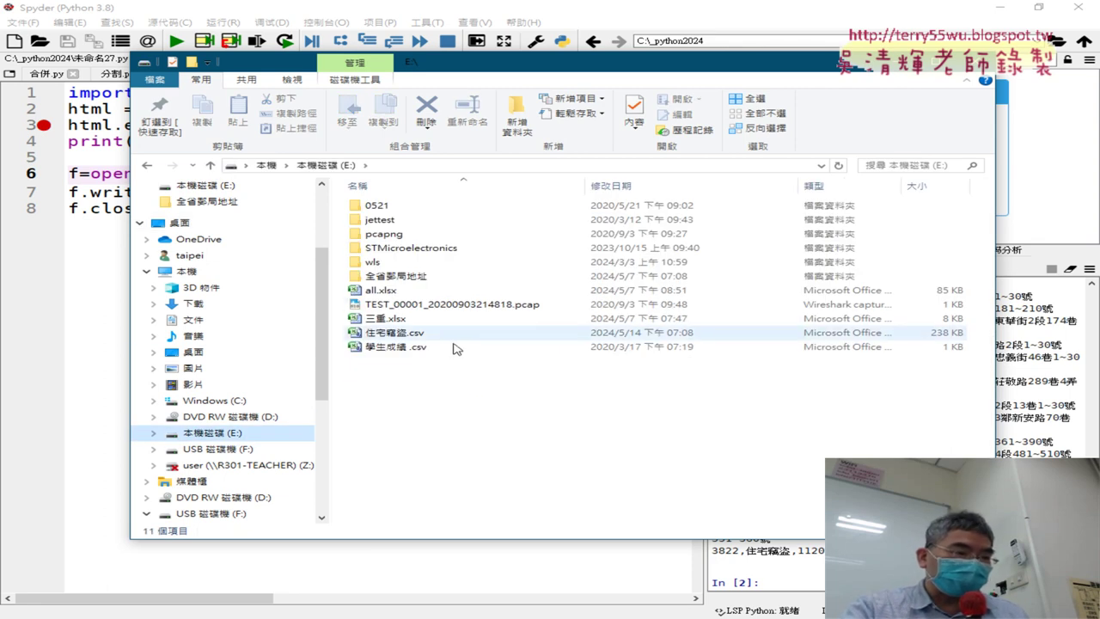
{"action": "left_click", "coordinate": [395, 333]}
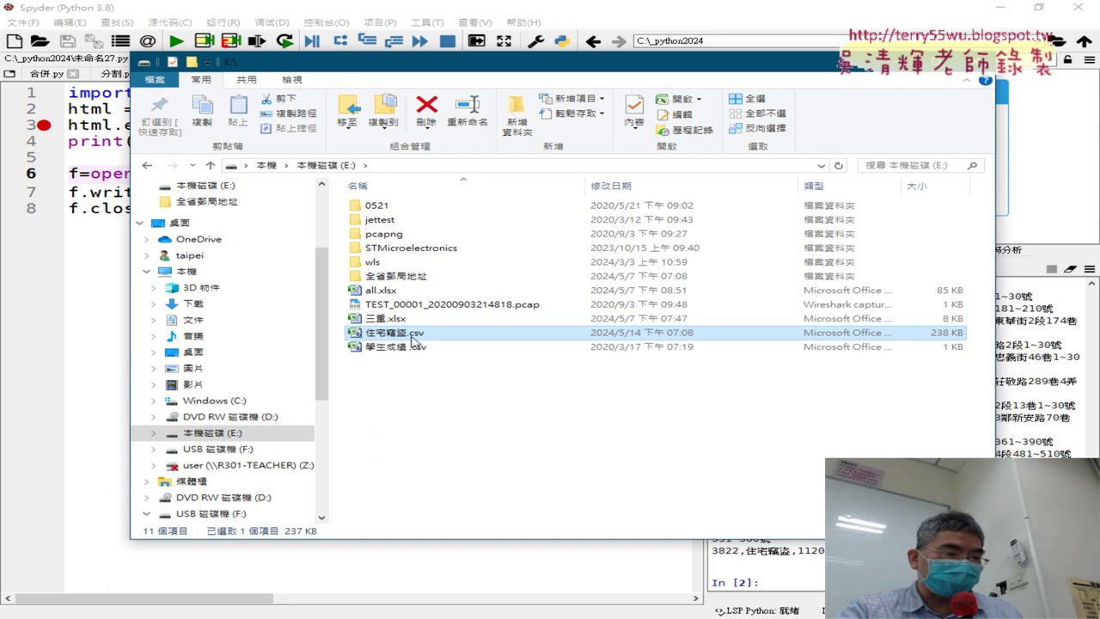
Open 住宅竊盜.csv in Excel, select its five record columns A–E, then close it.
{"action": "double_click", "coordinate": [443, 335]}
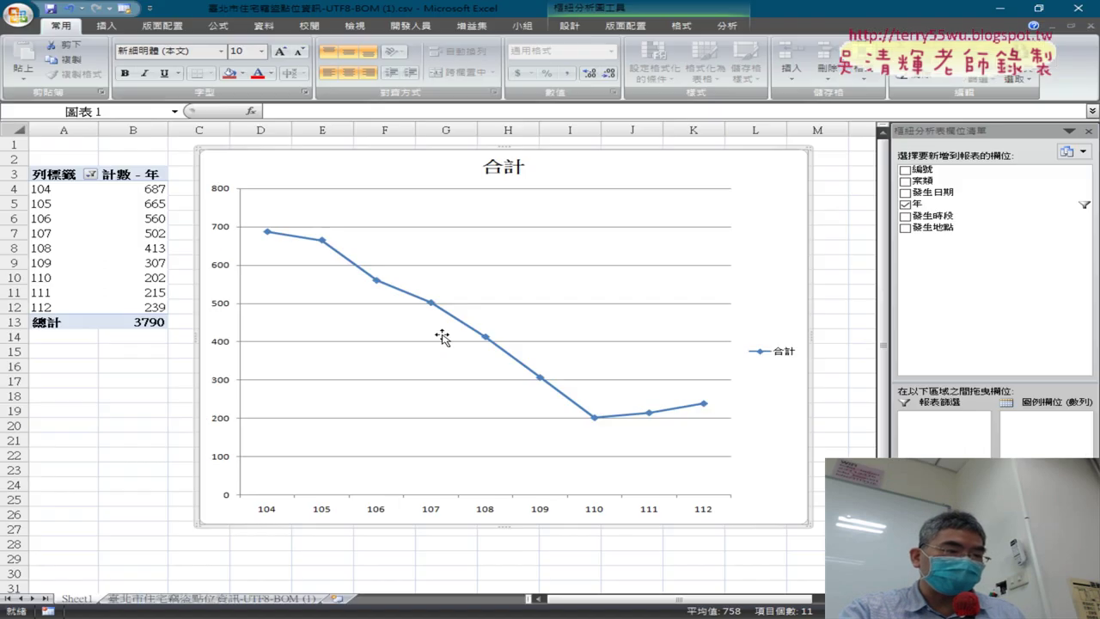
{"action": "left_click_drag", "start_coordinate": [86, 131], "coordinate": [329, 128]}
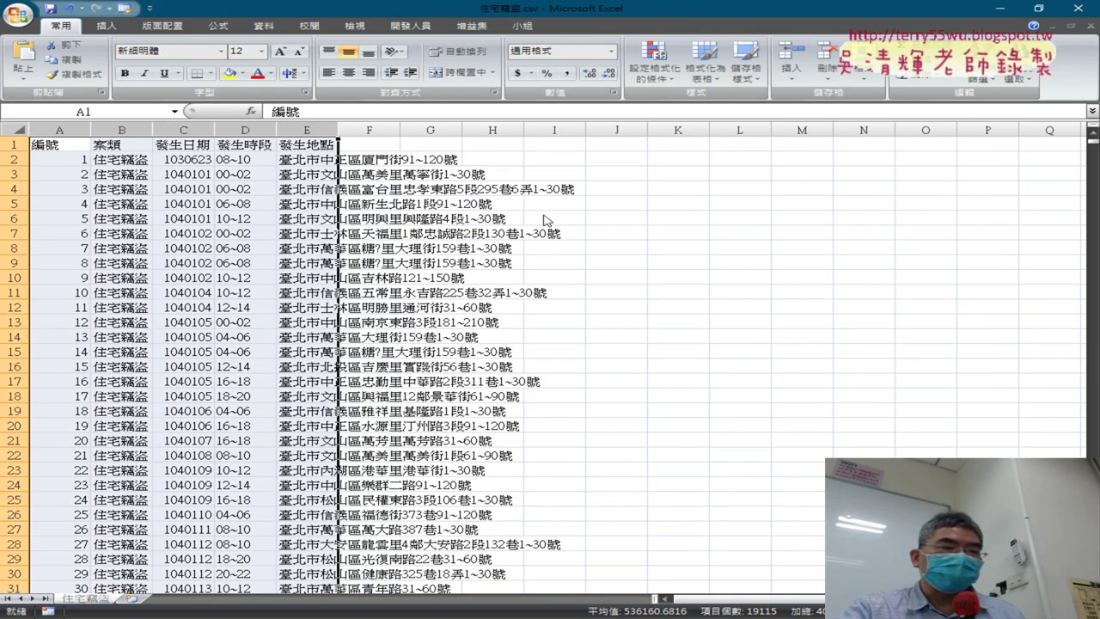
{"action": "left_click", "coordinate": [1086, 10]}
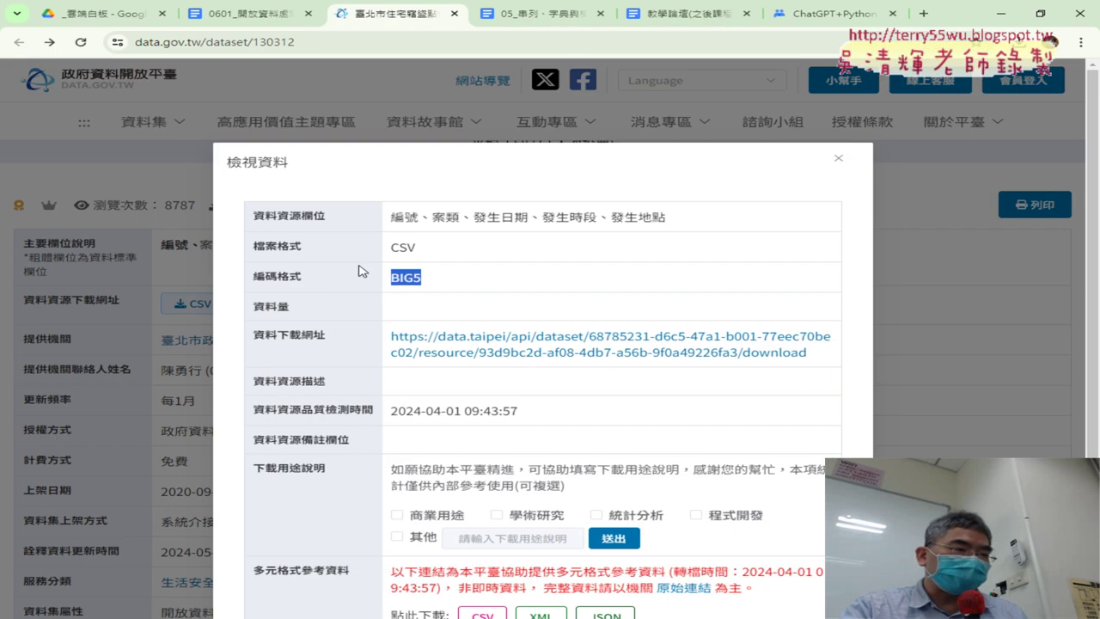
Highlight the CSV and Excel task lines in the 0601 notes, then switch to the 05_串列 document.
{"action": "left_click", "coordinate": [254, 15]}
{"action": "scroll", "coordinate": [401, 299], "scroll_direction": "down", "scroll_amount": 2}
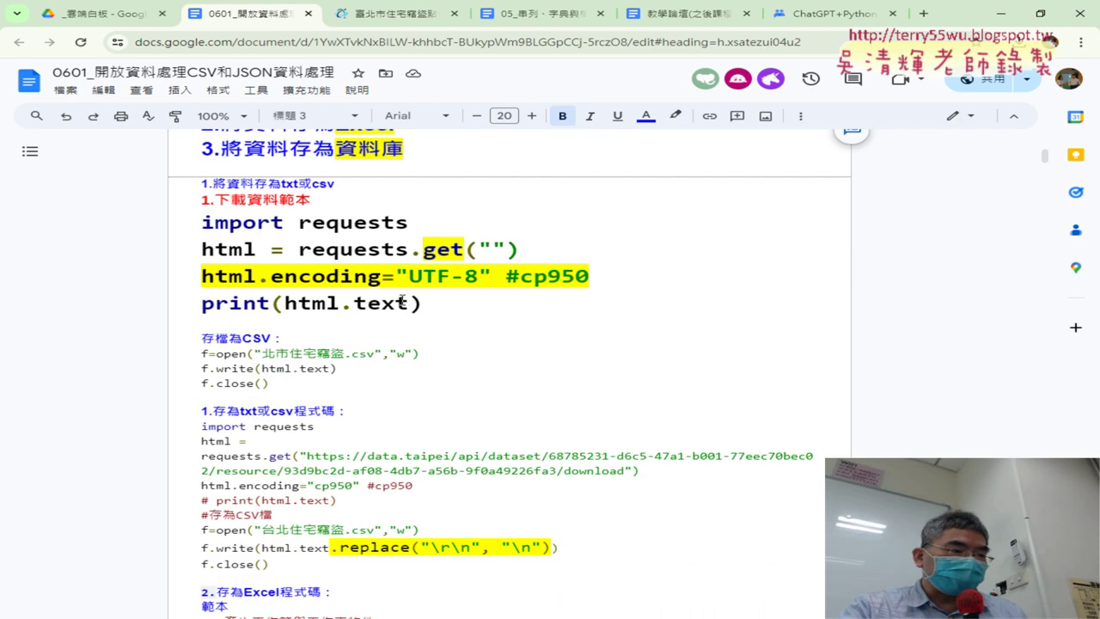
{"action": "scroll", "coordinate": [402, 299], "scroll_direction": "down", "scroll_amount": 1}
{"action": "scroll", "coordinate": [397, 288], "scroll_direction": "up", "scroll_amount": 1}
{"action": "scroll", "coordinate": [393, 276], "scroll_direction": "up", "scroll_amount": 2}
{"action": "left_click_drag", "start_coordinate": [397, 259], "coordinate": [205, 260]}
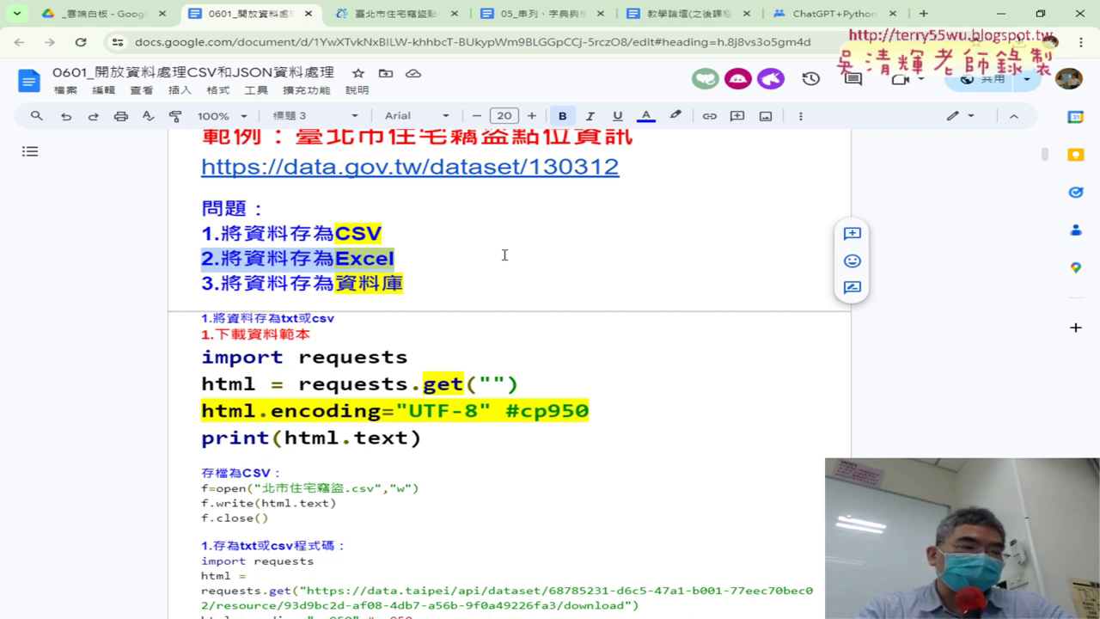
{"action": "left_click_drag", "start_coordinate": [383, 234], "coordinate": [341, 230]}
{"action": "left_click_drag", "start_coordinate": [422, 258], "coordinate": [334, 264]}
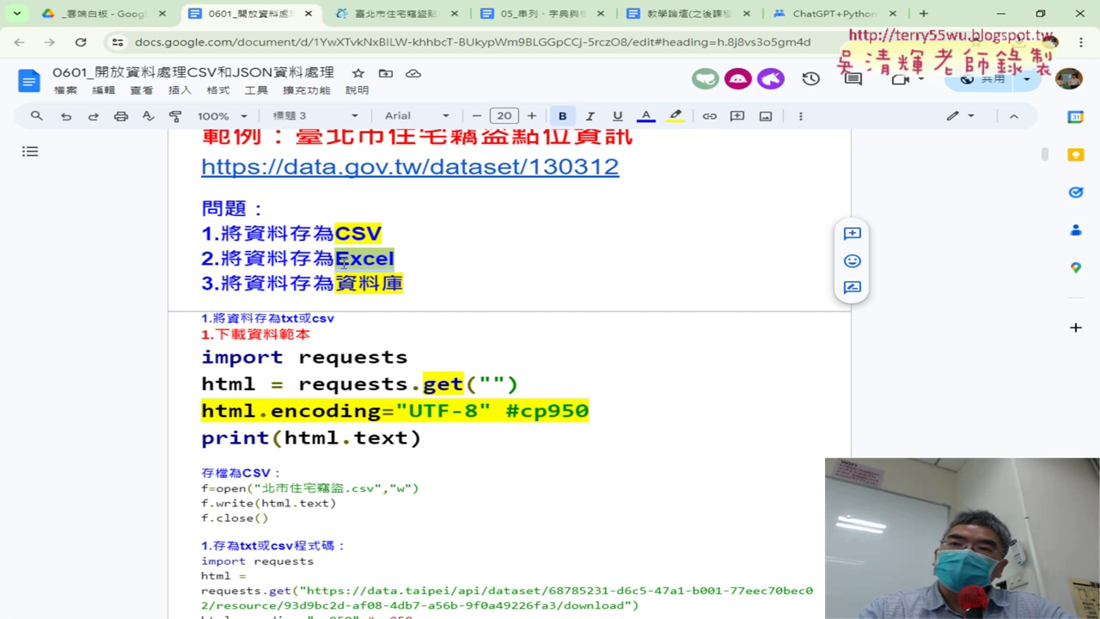
{"action": "left_click", "coordinate": [542, 15]}
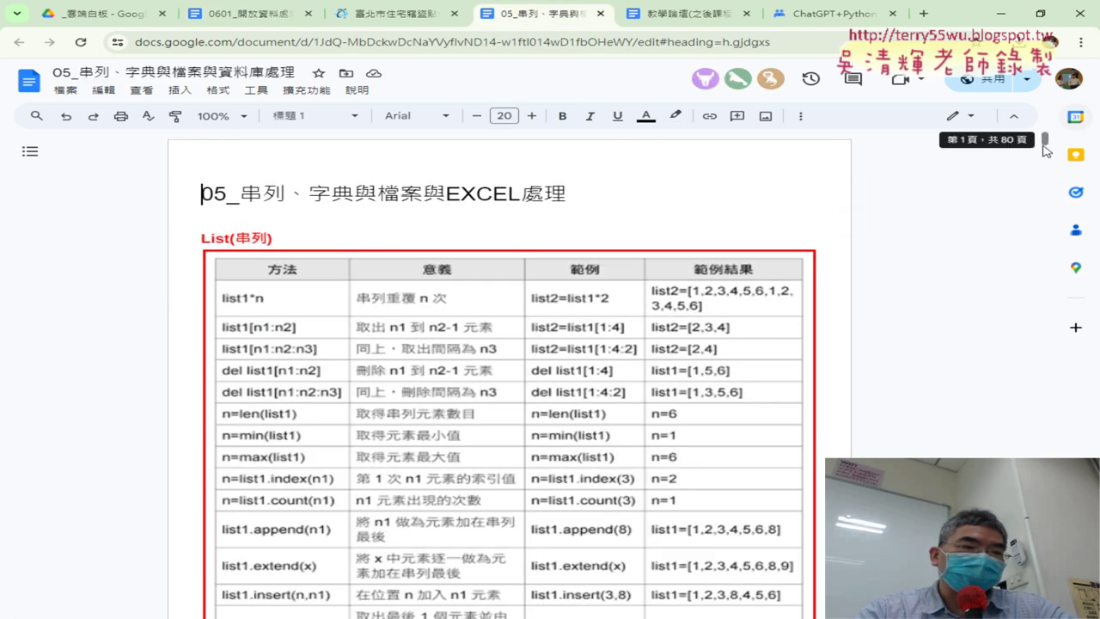
Scroll to the openpyxl 寫入範本 section and select the sample code that saves sample.xlsx.
{"action": "mouse_move", "coordinate": [1045, 139]}
{"action": "left_mouse_down"}
{"action": "mouse_move", "coordinate": [1045, 212]}
{"action": "mouse_move", "coordinate": [1041, 205]}
{"action": "left_mouse_up"}
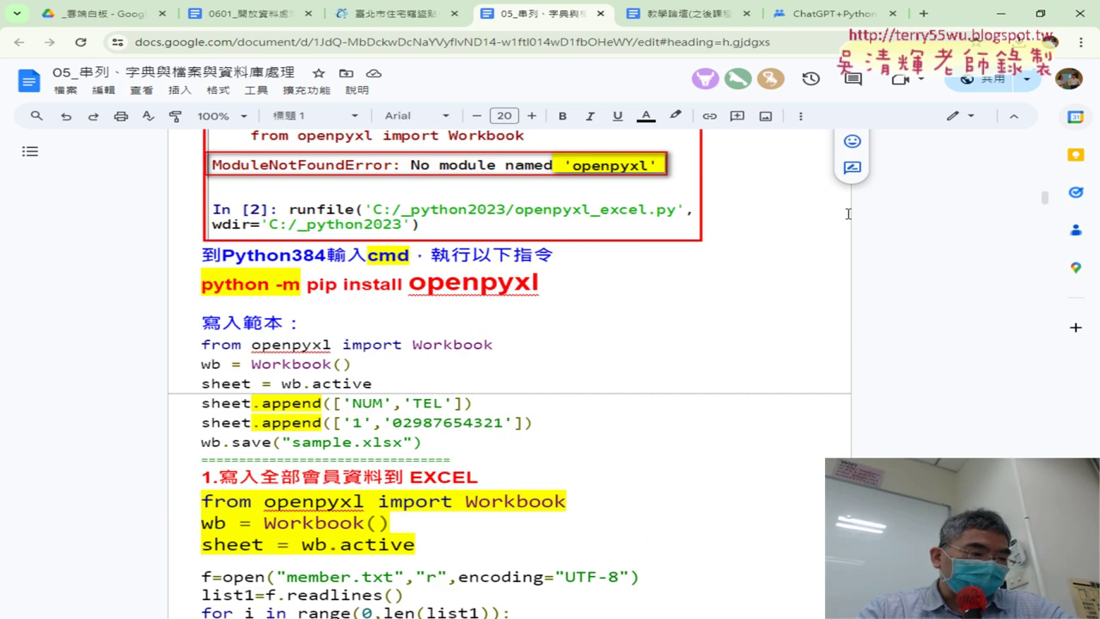
{"action": "scroll", "coordinate": [848, 214], "scroll_direction": "down", "scroll_amount": 2}
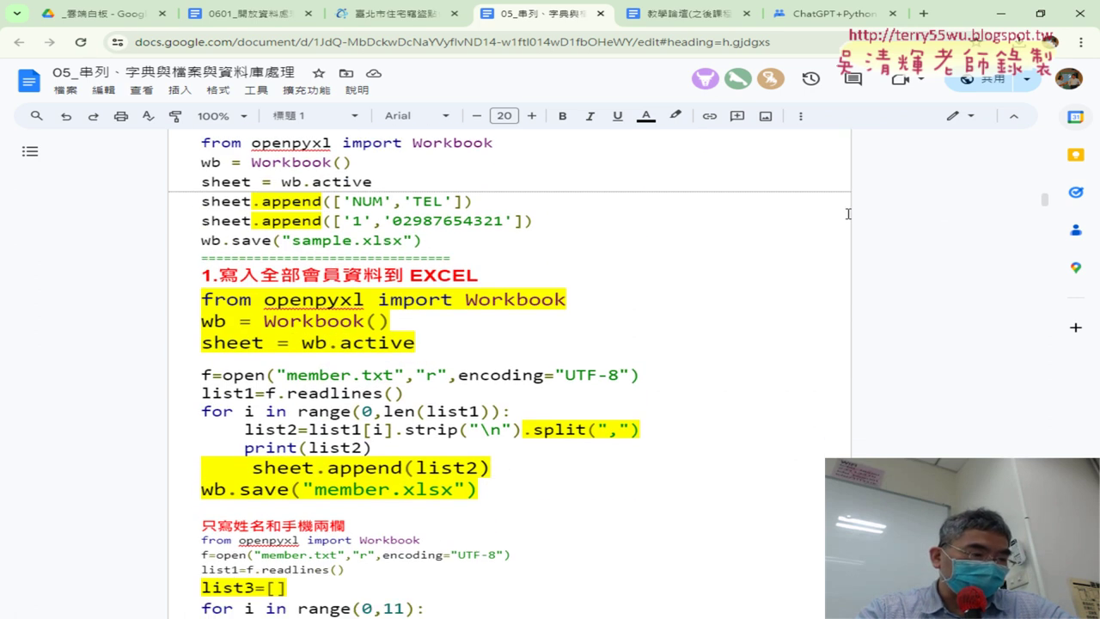
{"action": "scroll", "coordinate": [847, 213], "scroll_direction": "up", "scroll_amount": 1}
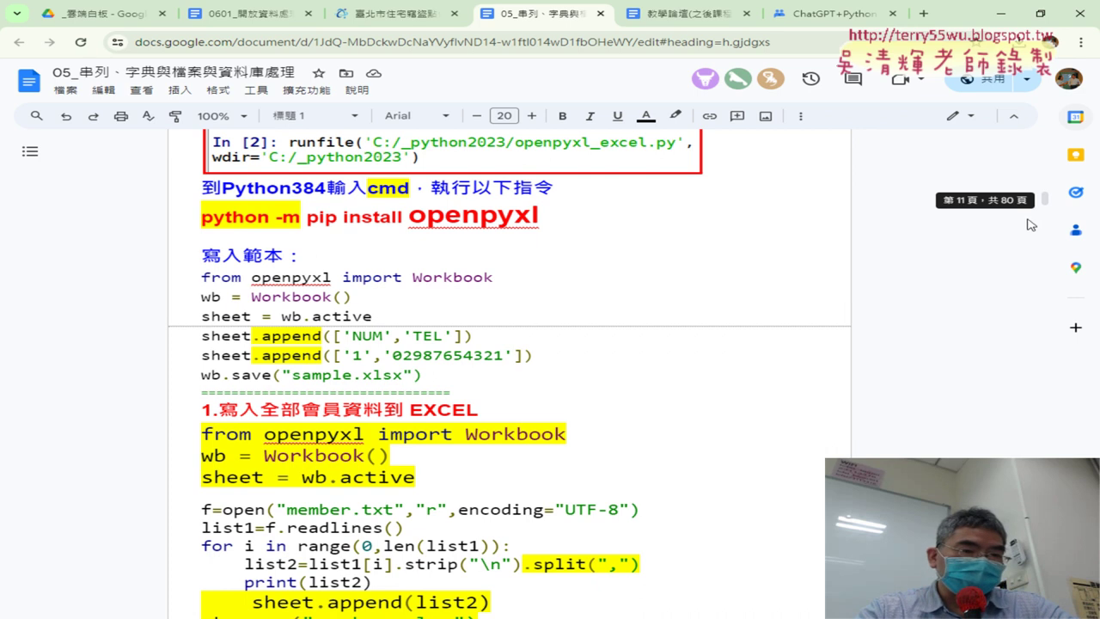
{"action": "left_click", "coordinate": [554, 296]}
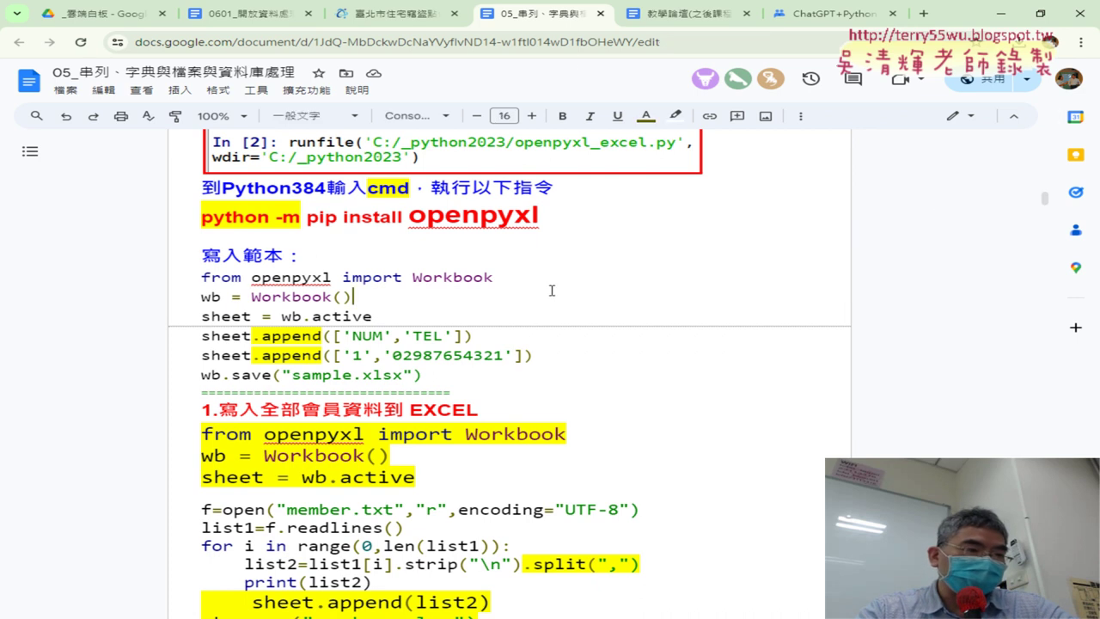
{"action": "left_click_drag", "start_coordinate": [450, 370], "coordinate": [196, 281]}
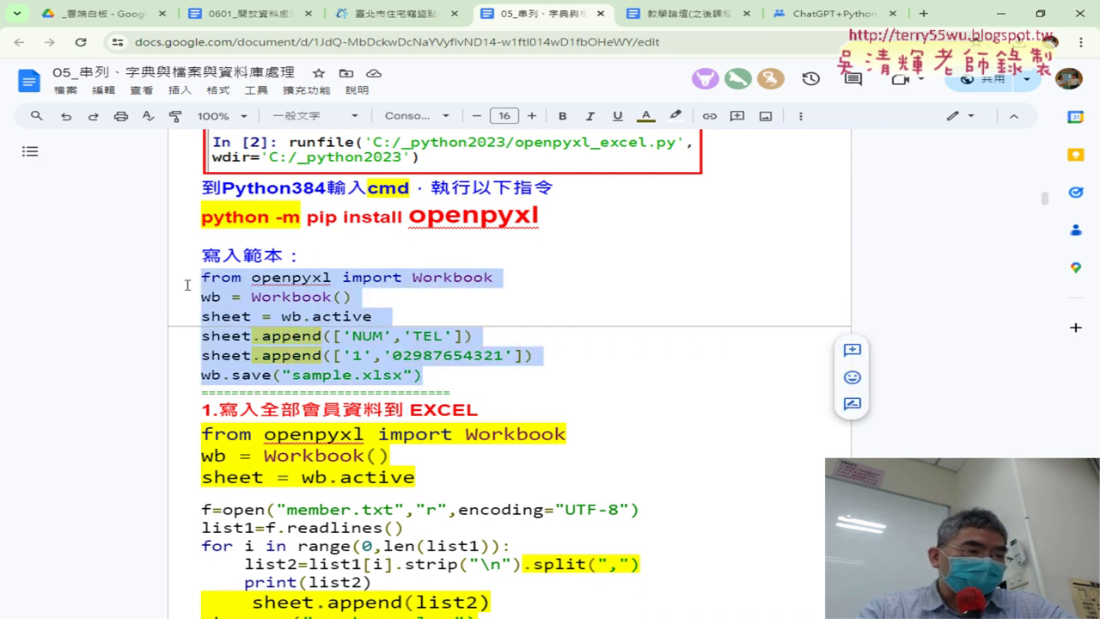